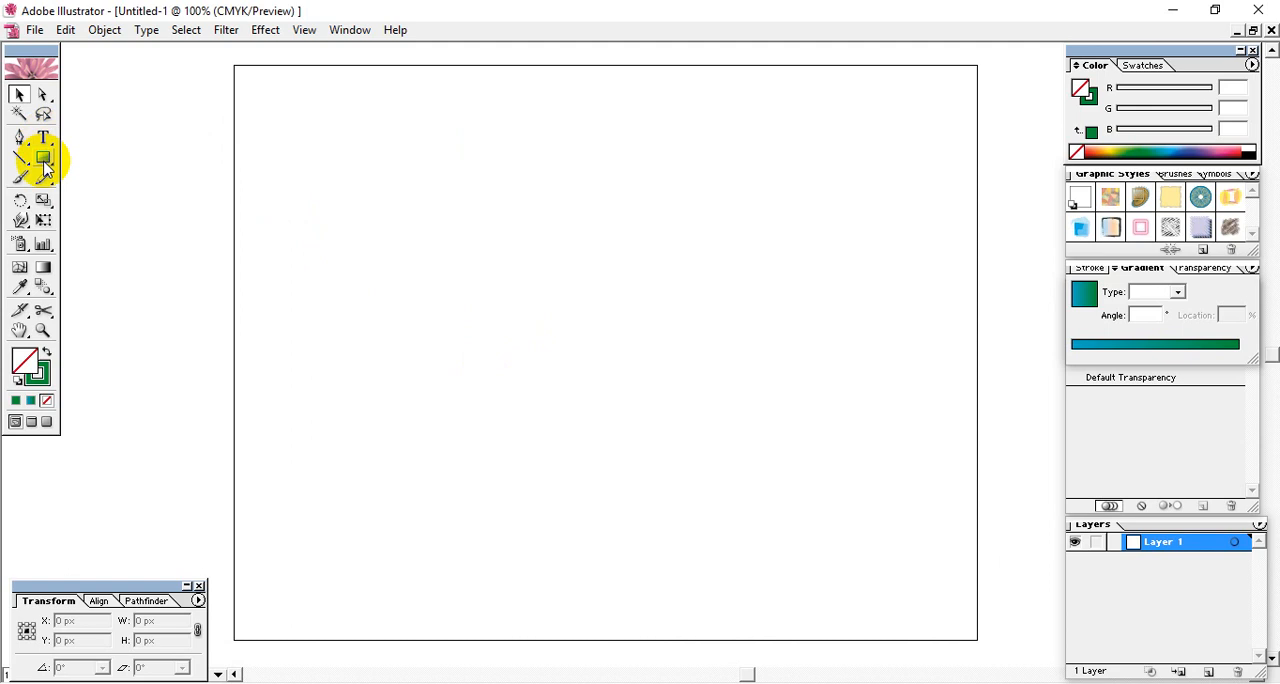
# - Draw a rectangle about 411 by 260 px on the artboard and fill it with solid green
pyautogui.moveTo(336, 184)
pyautogui.mouseDown()
pyautogui.moveTo(383, 237)
pyautogui.moveTo(674, 346)
pyautogui.moveTo(722, 428)
pyautogui.mouseUp()
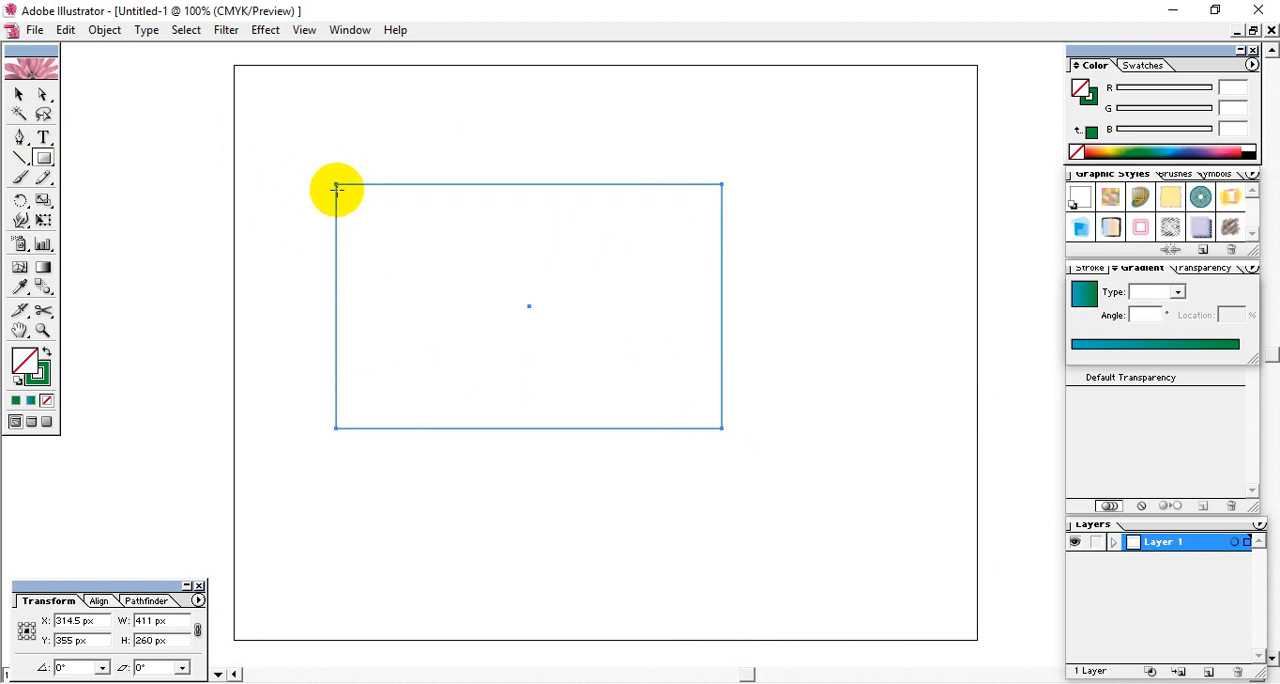
pyautogui.click(18, 93)
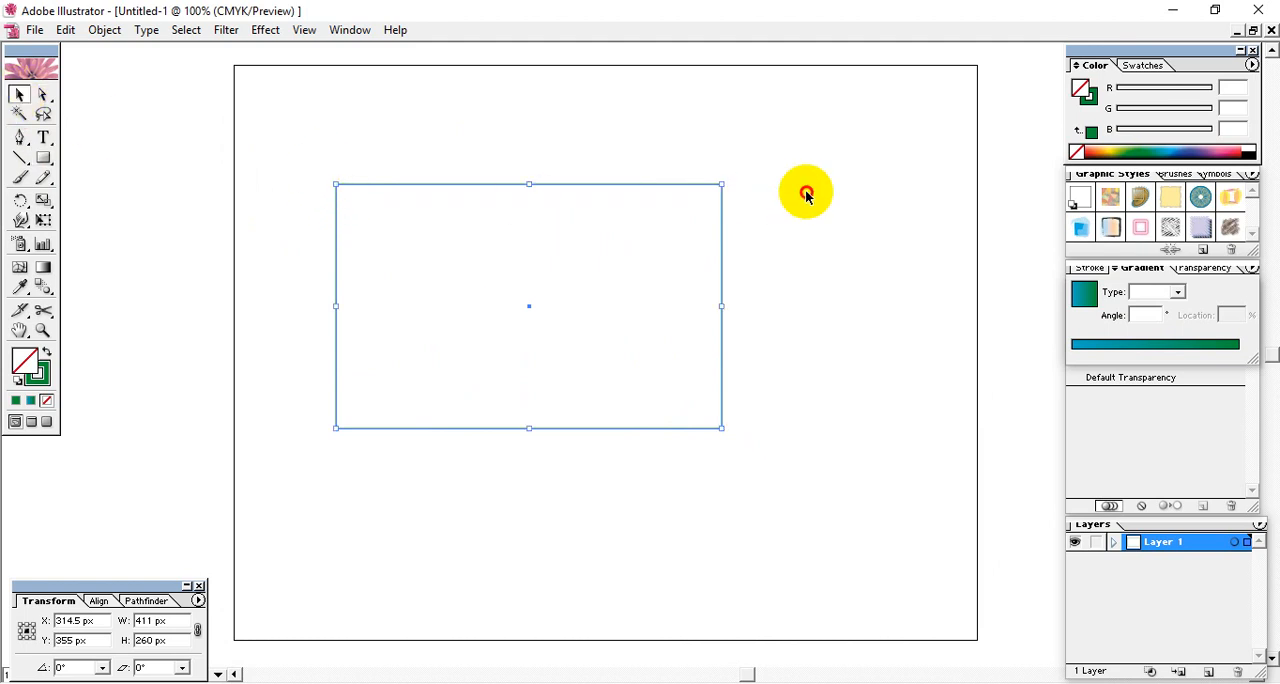
pyautogui.click(16, 401)
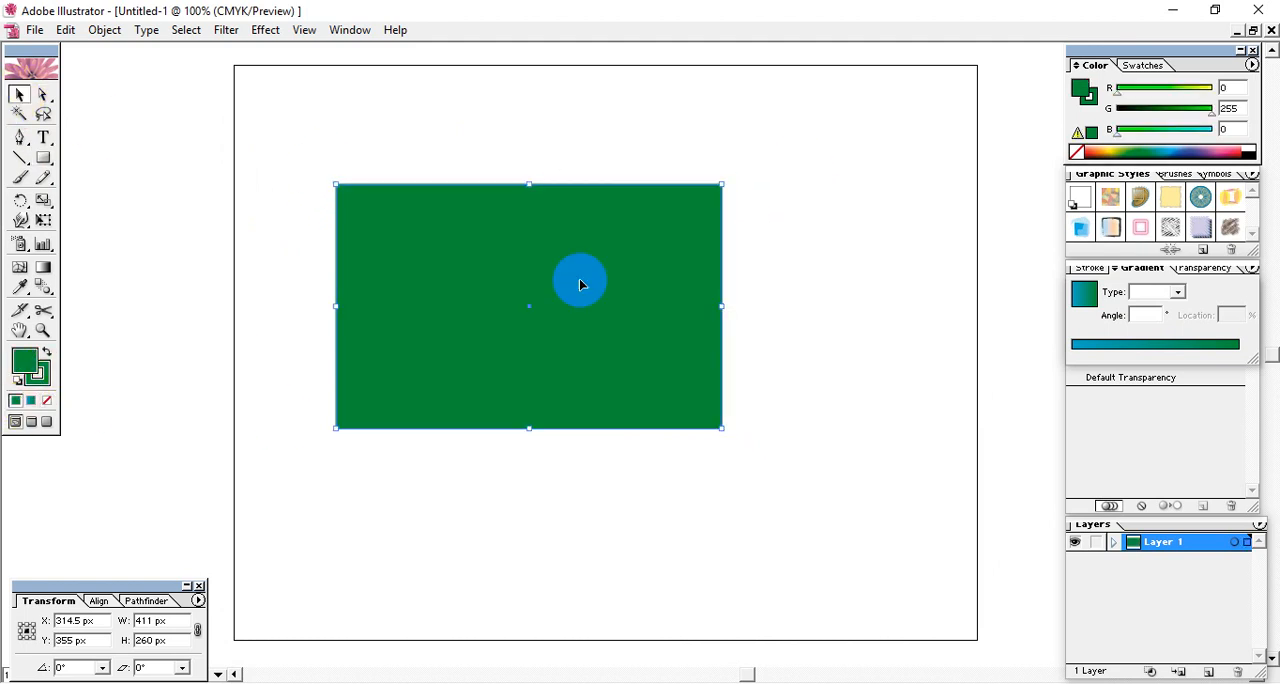
pyautogui.click(834, 224)
pyautogui.click(560, 311)
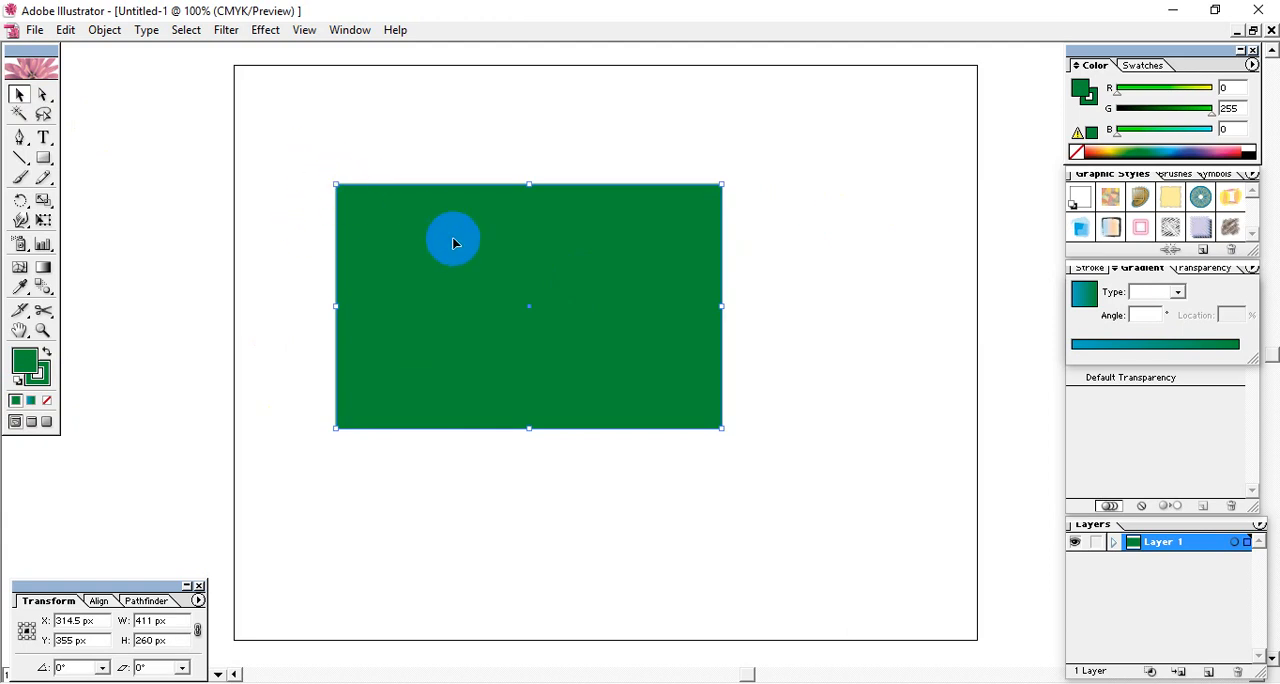
pyautogui.click(768, 262)
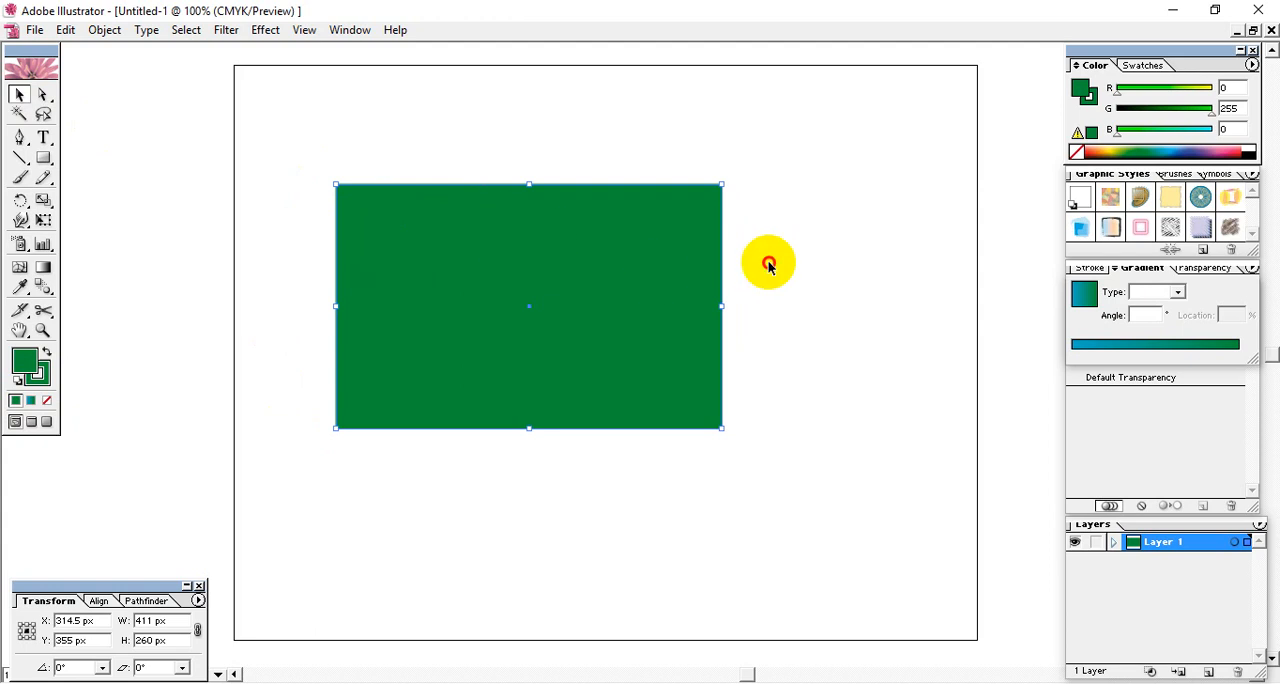
# - Offset the green rectangle's path by 10 px with Miter joins and a miter limit of 4
pyautogui.click(557, 277)
pyautogui.click(100, 30)
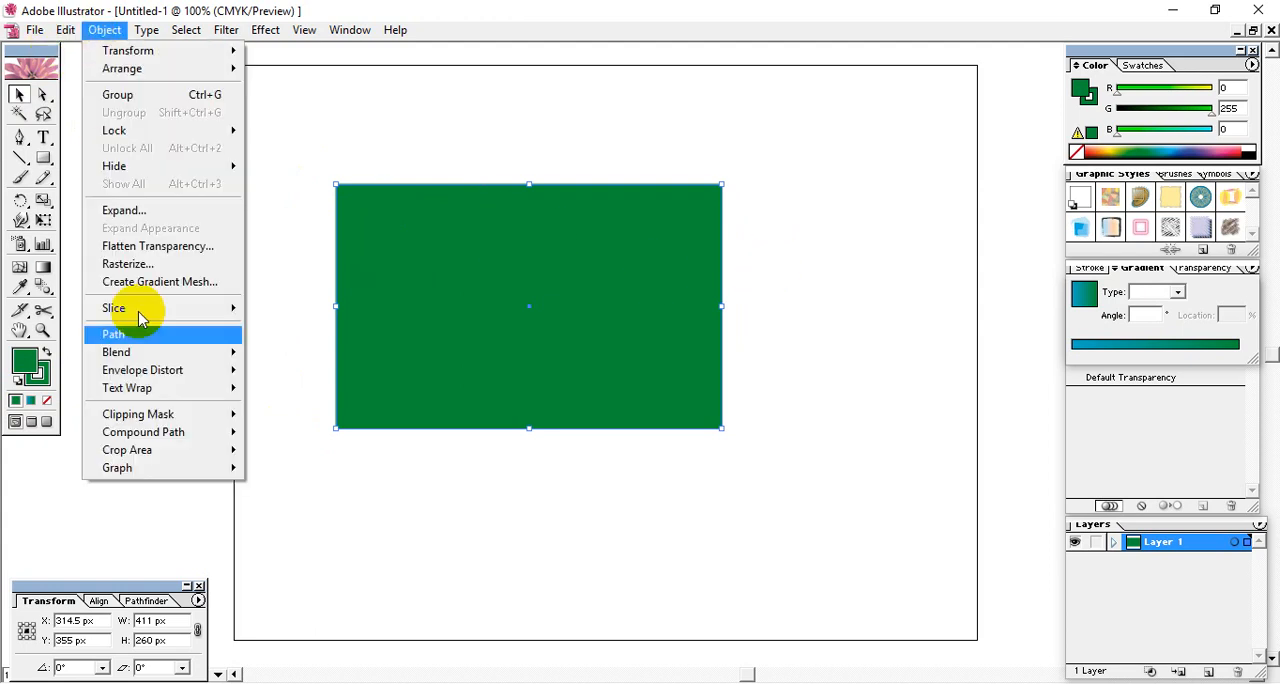
pyautogui.moveTo(147, 352)
pyautogui.moveTo(190, 334)
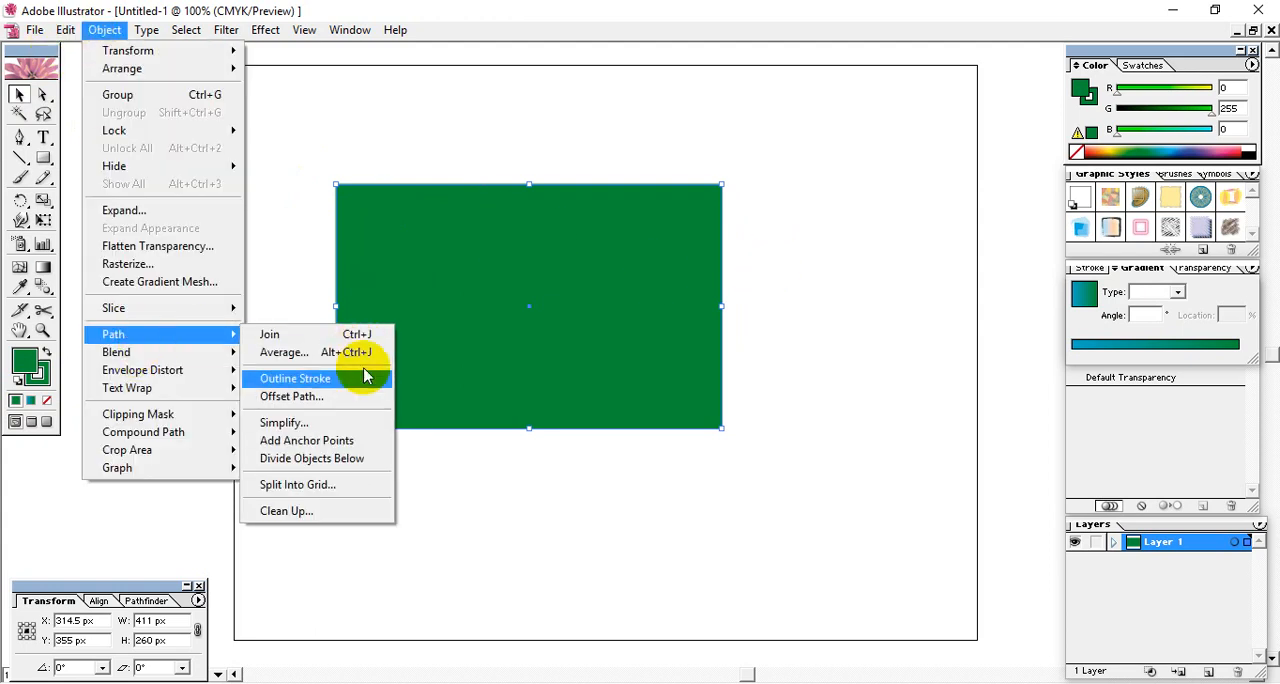
pyautogui.click(345, 397)
pyautogui.click(608, 326)
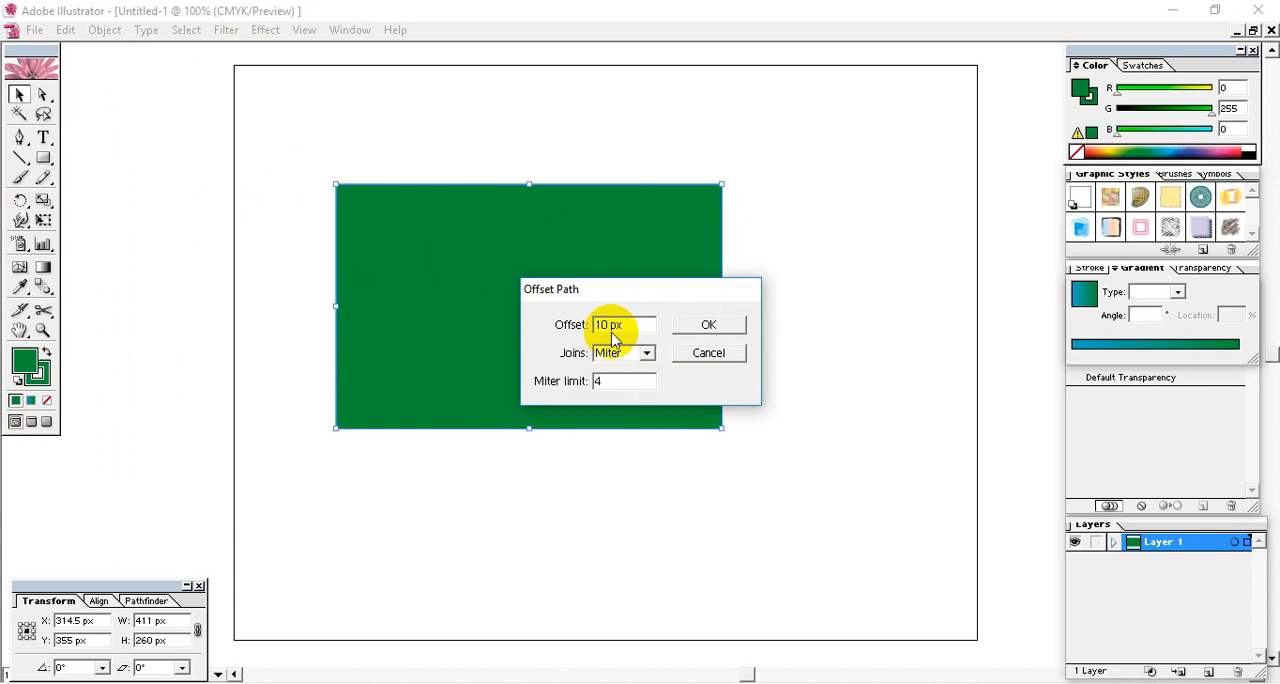
pyautogui.moveTo(632, 327); pyautogui.dragTo(557, 329)
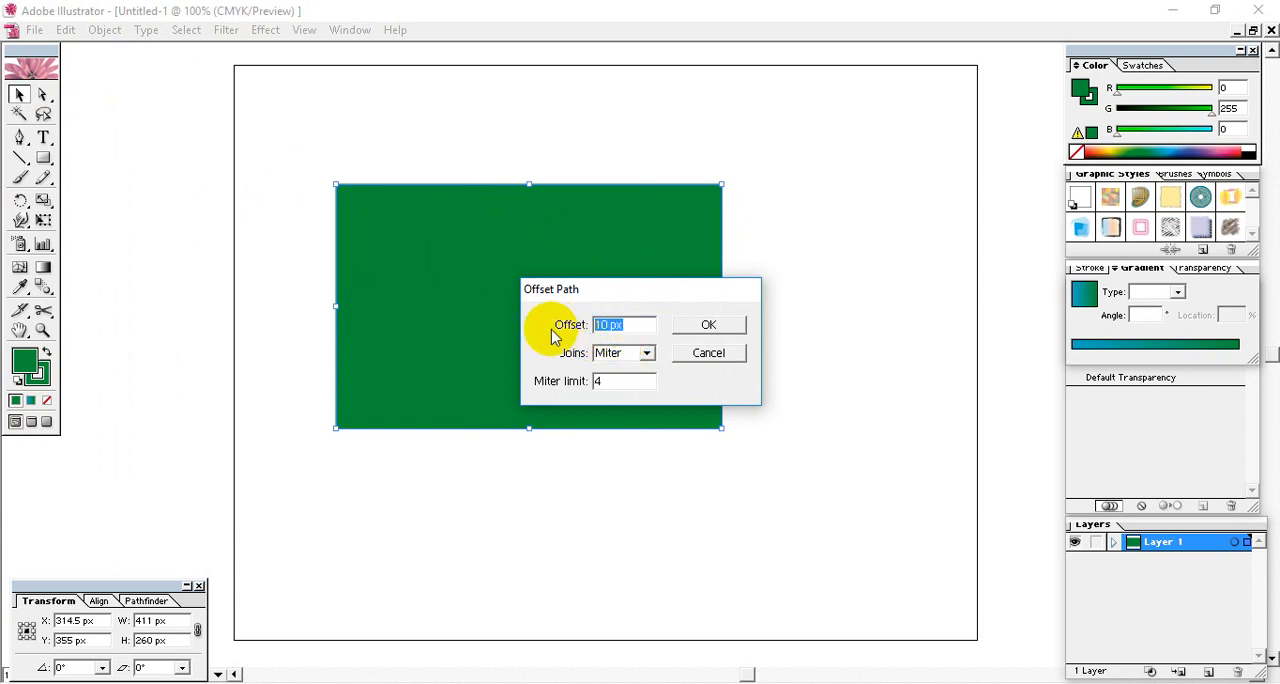
pyautogui.click(712, 326)
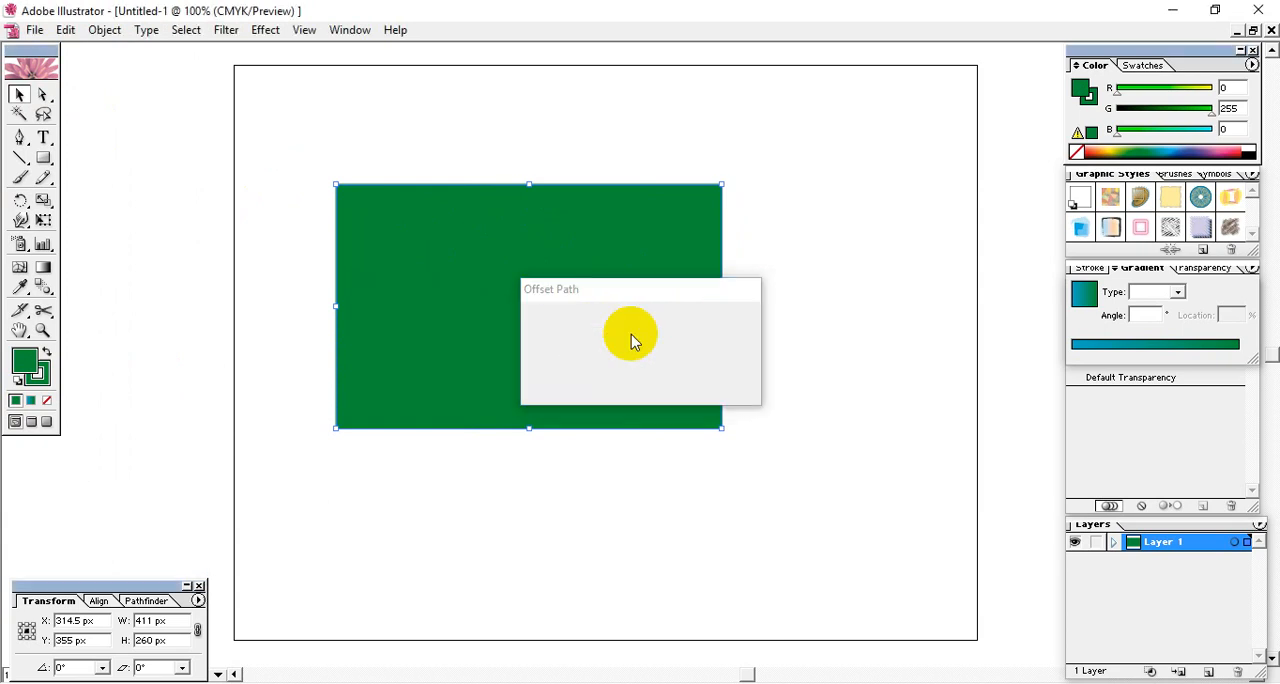
# - Recolor the inner rectangle light green by setting its fill to R 151 and G 255
pyautogui.click(564, 311)
pyautogui.moveTo(564, 311); pyautogui.dragTo(502, 292)
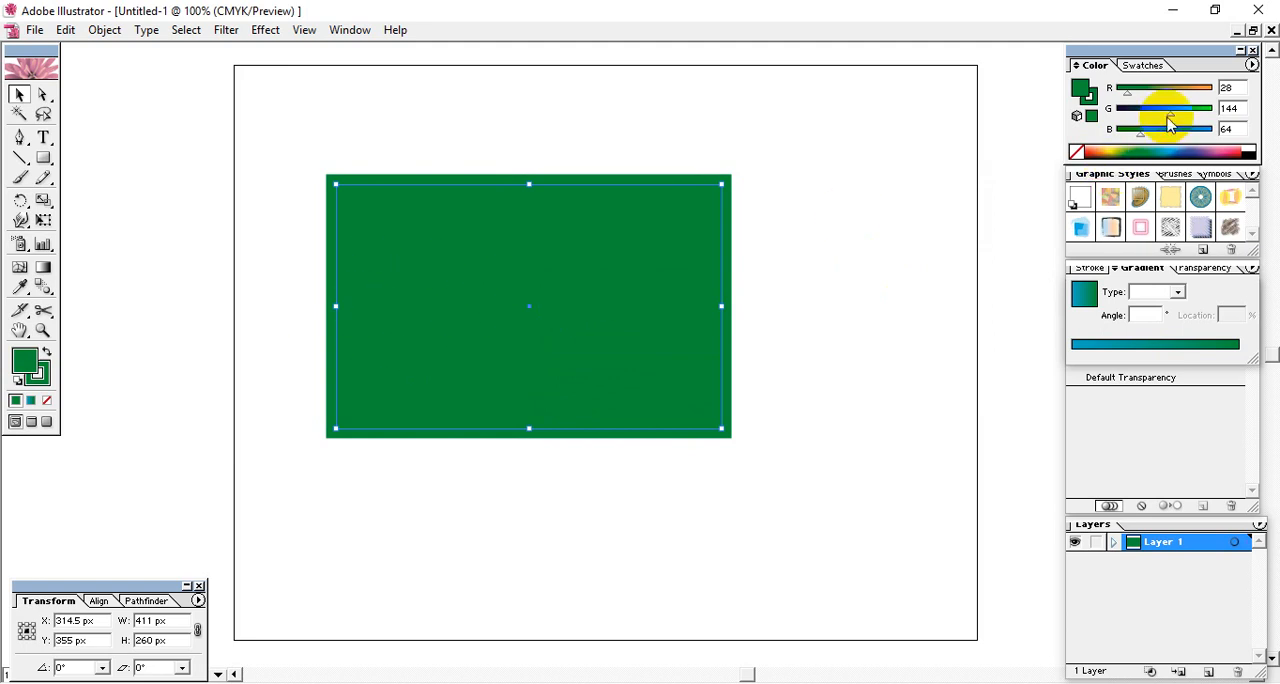
pyautogui.moveTo(1171, 114); pyautogui.dragTo(1245, 120)
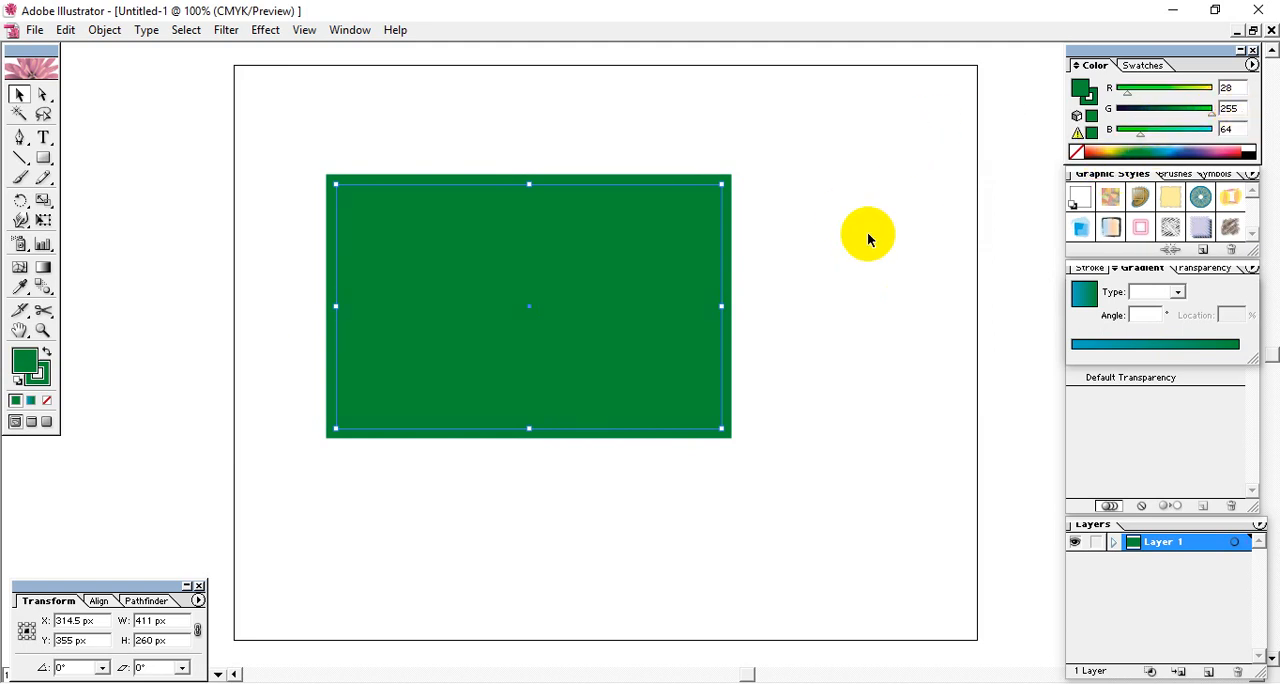
pyautogui.moveTo(1127, 92); pyautogui.dragTo(1173, 92)
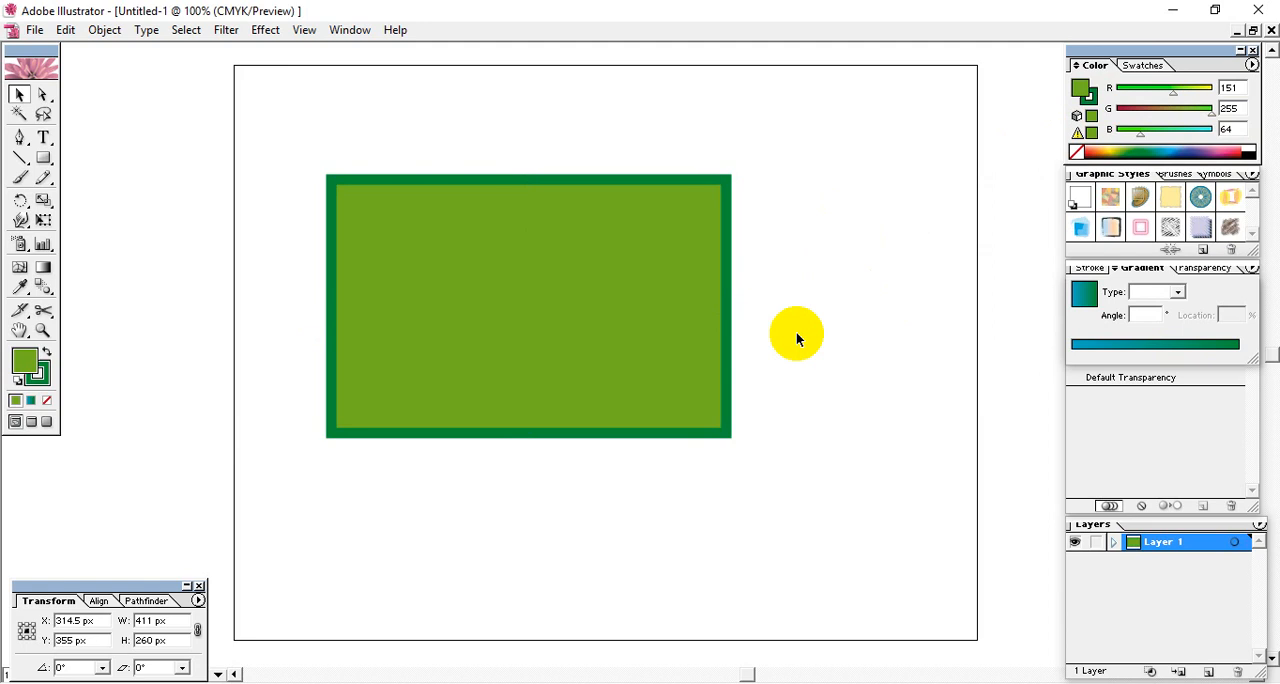
pyautogui.click(798, 295)
pyautogui.hotkey('ctrl', '=')
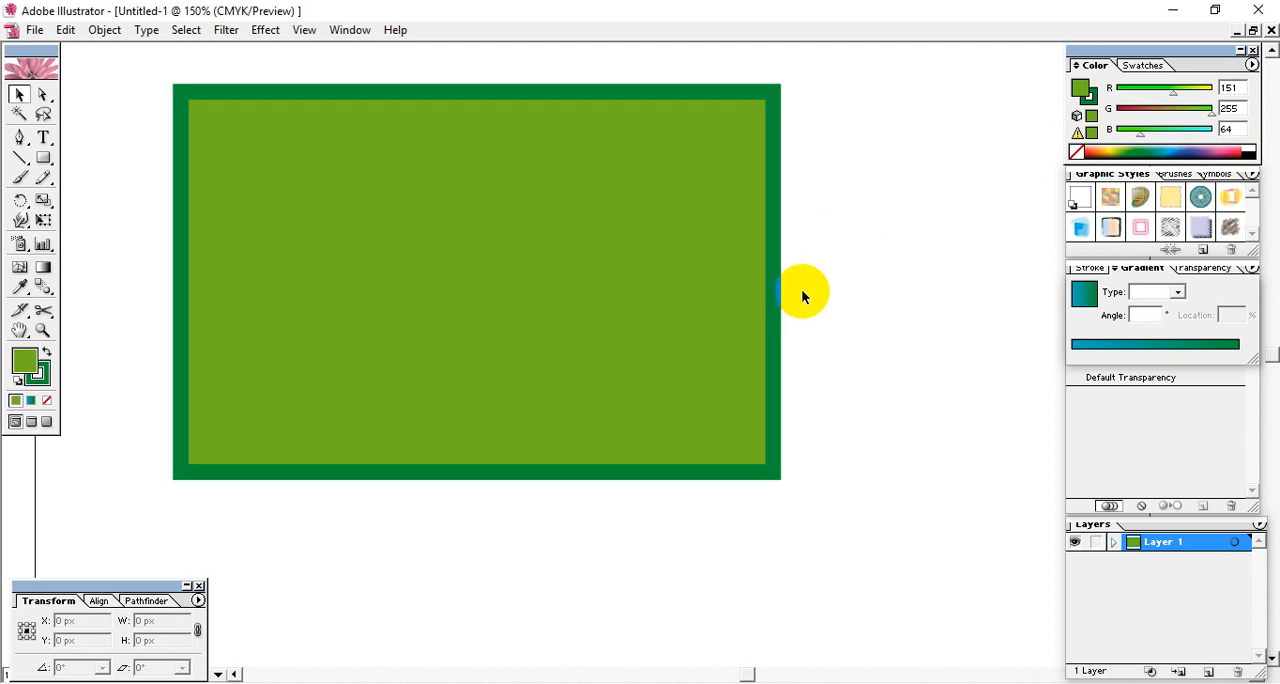
# - Try moving the dark green outer rectangle below the inner one, and undo the move
pyautogui.moveTo(780, 250); pyautogui.dragTo(821, 640)
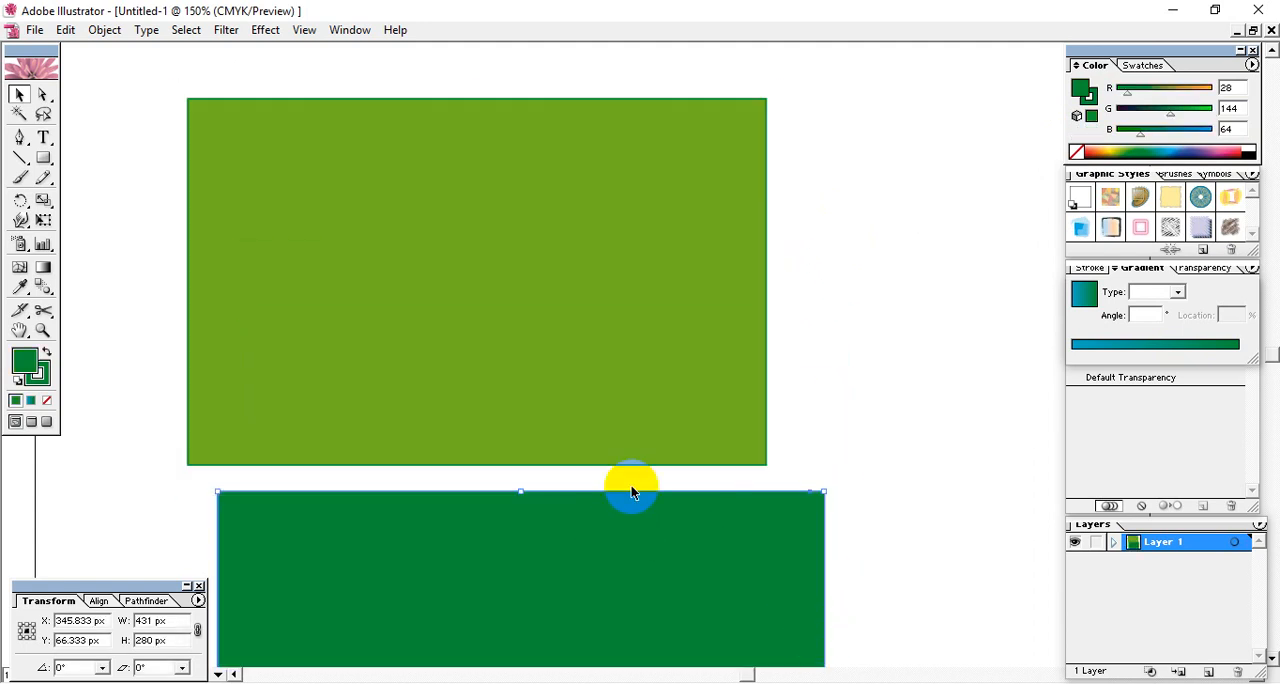
pyautogui.hotkey('ctrl', 'z')
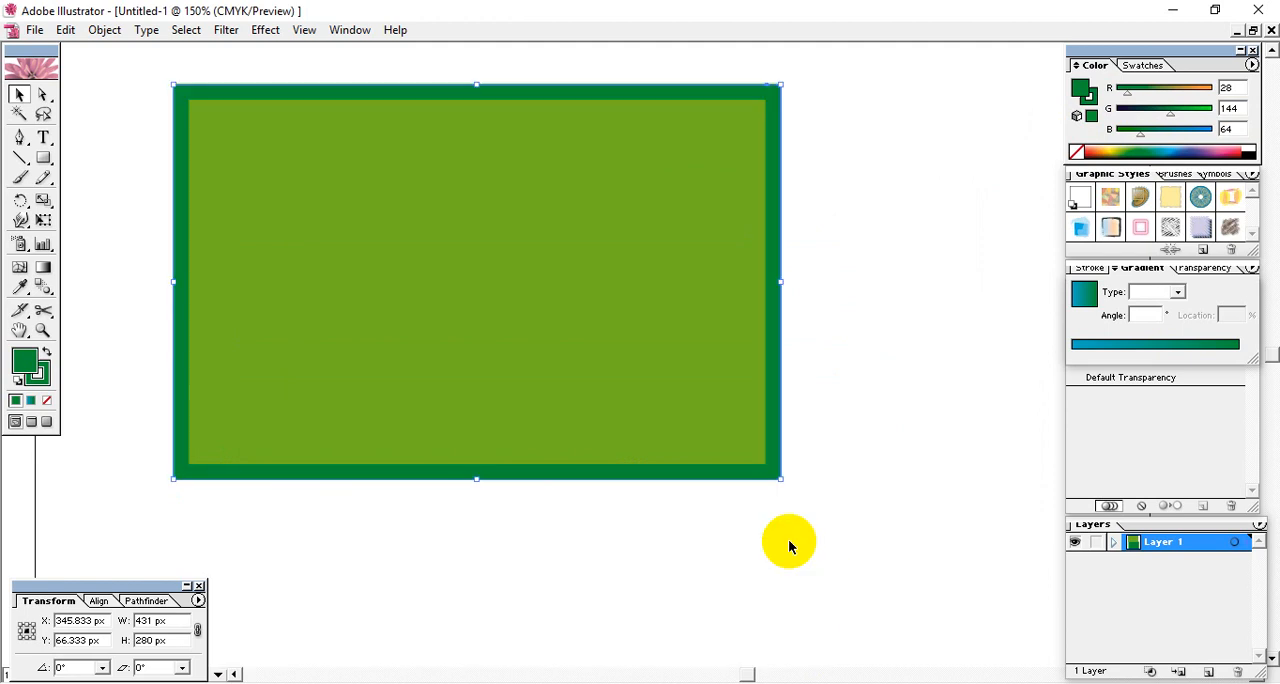
pyautogui.click(720, 268)
pyautogui.click(840, 115)
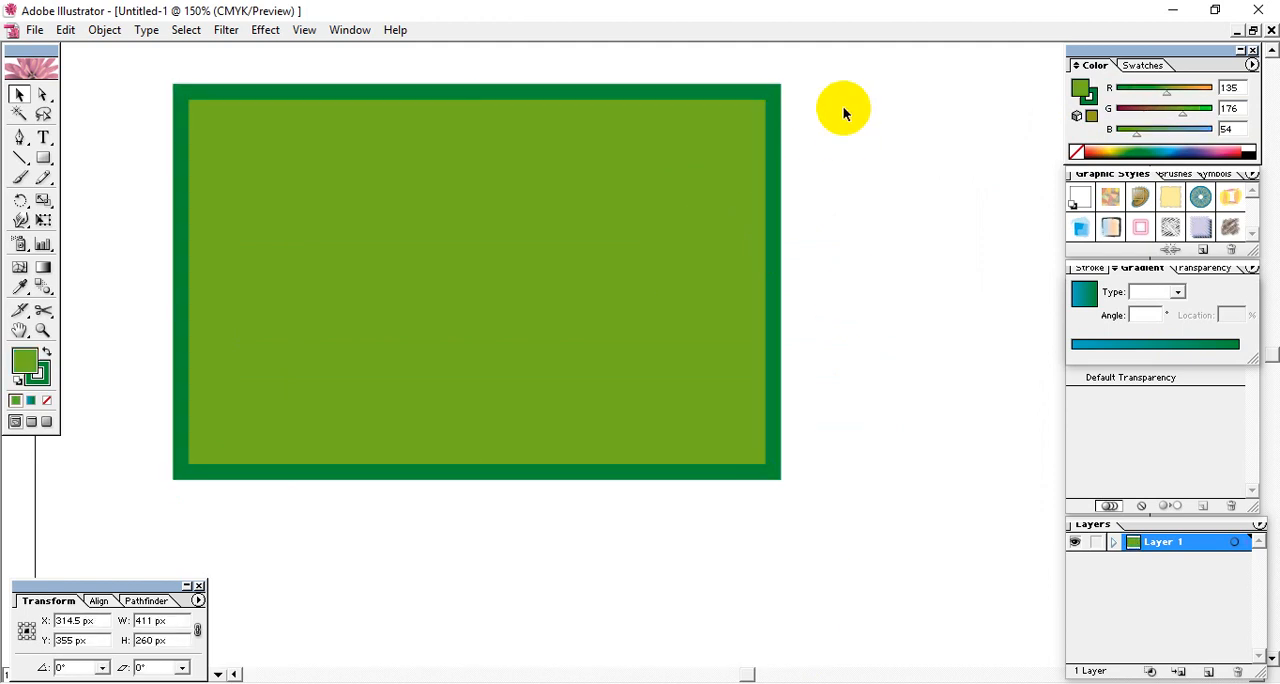
pyautogui.click(775, 92)
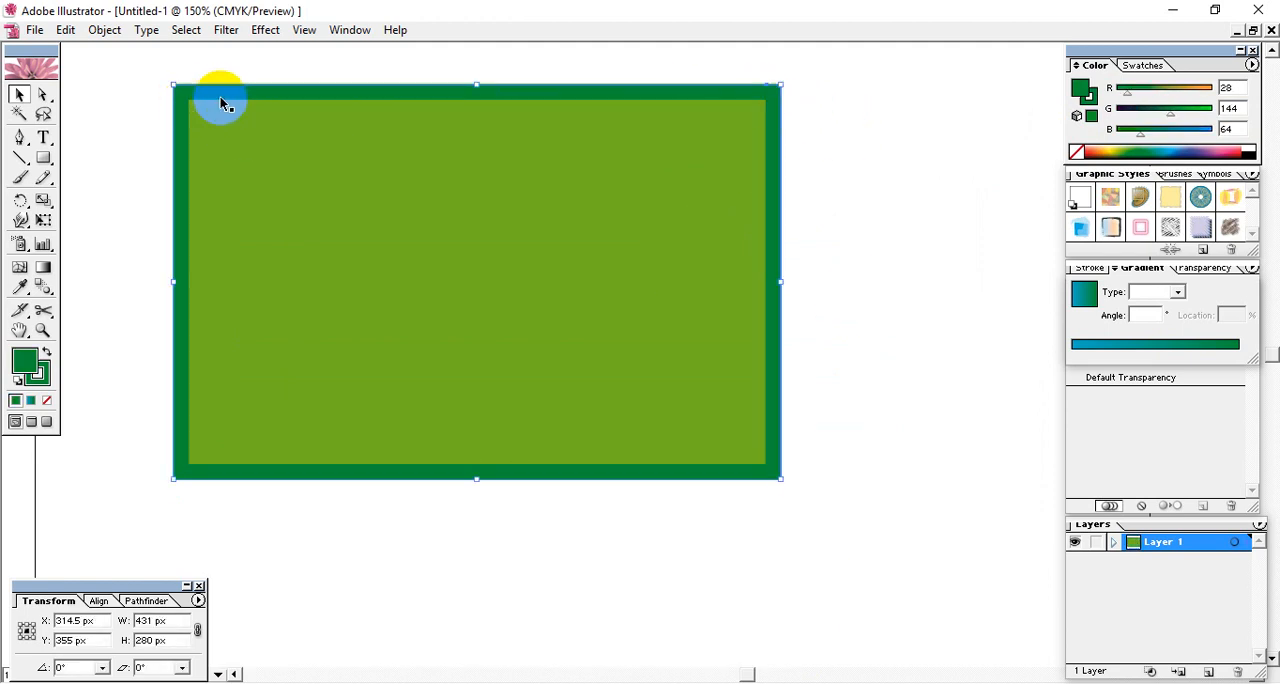
# - Delete both the inner and the outer rectangle from the artboard
pyautogui.moveTo(836, 207); pyautogui.dragTo(452, 440)
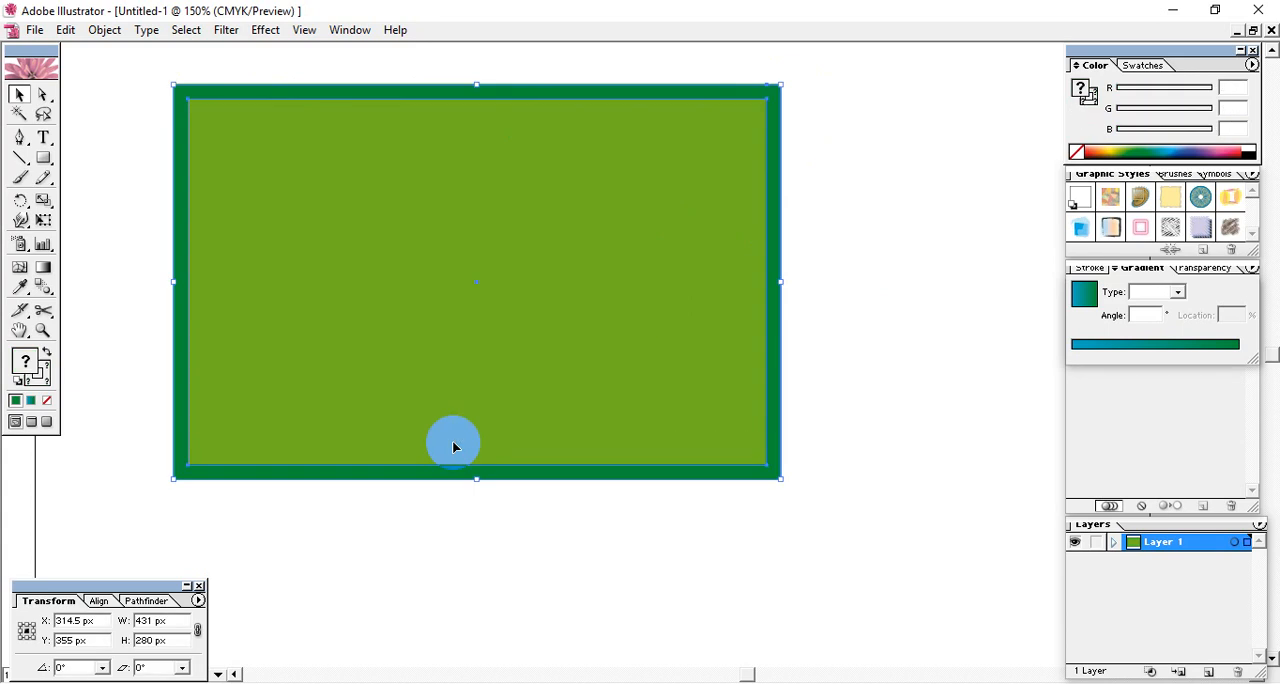
pyautogui.press('Delete')
pyautogui.click(522, 332)
# - Add the text "OFFSET PATH" and enlarge it to about 428 px wide, shifting it toward the artboard's middle
pyautogui.click(43, 137)
pyautogui.click(330, 298)
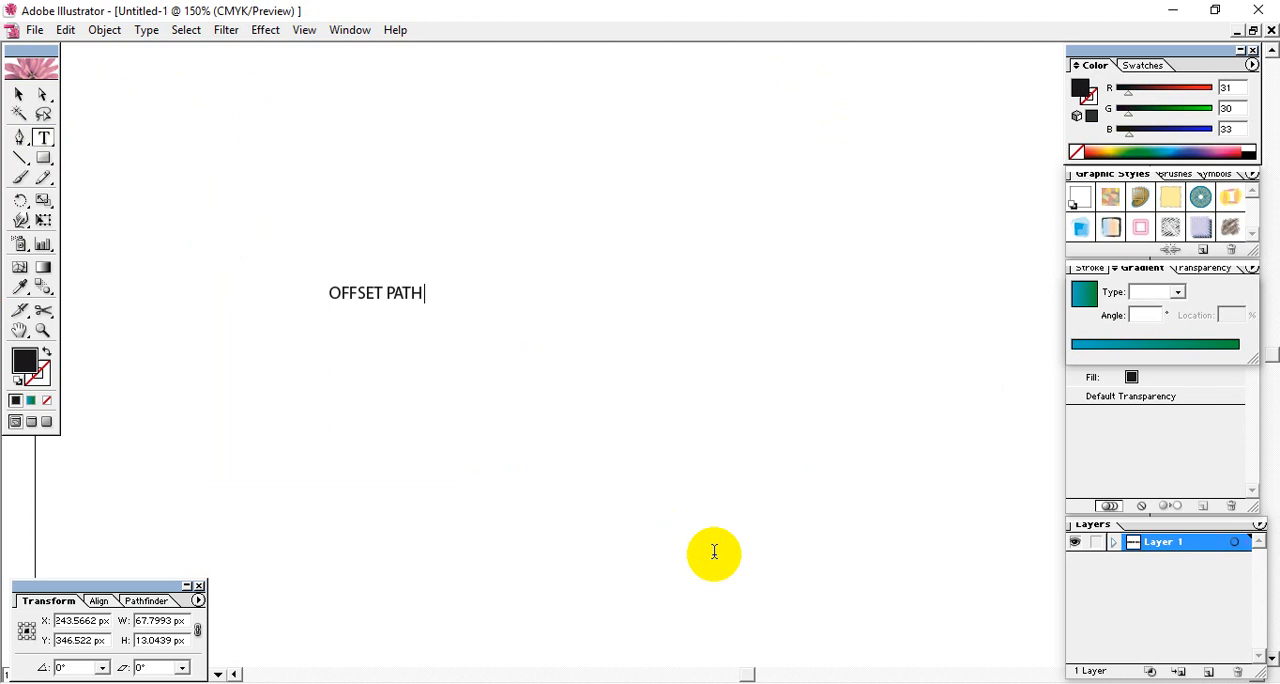
pyautogui.click(19, 94)
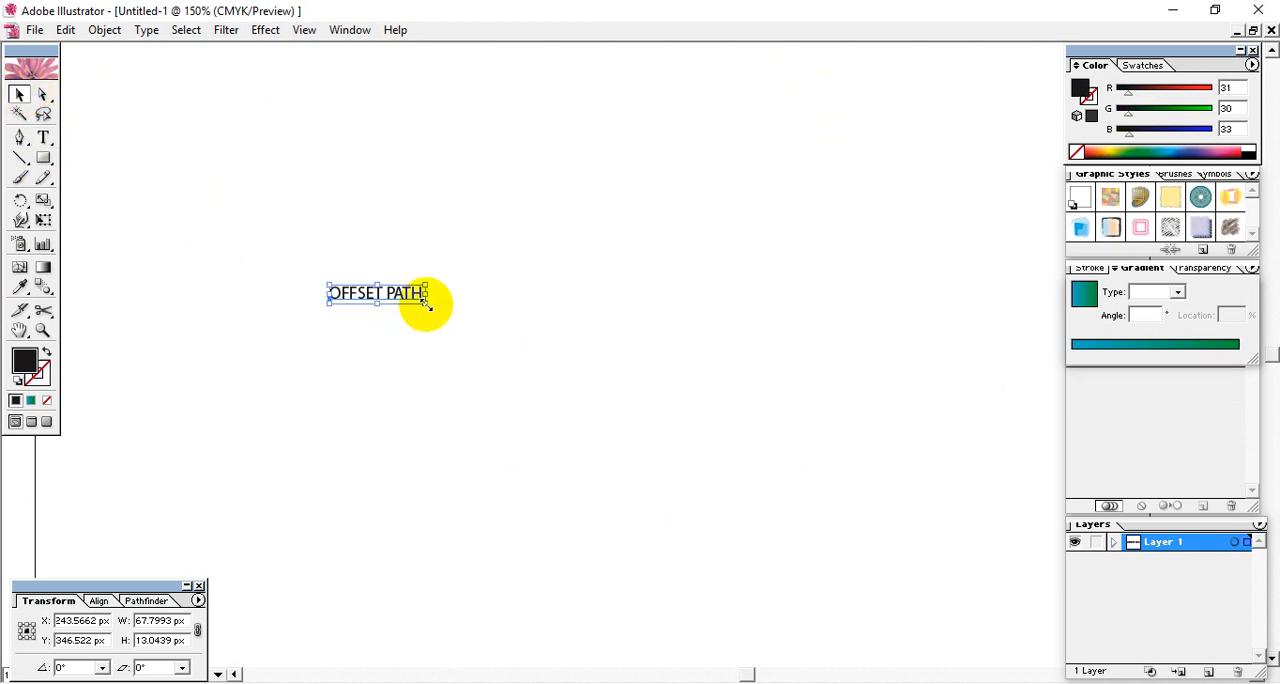
pyautogui.moveTo(426, 303); pyautogui.dragTo(642, 462)
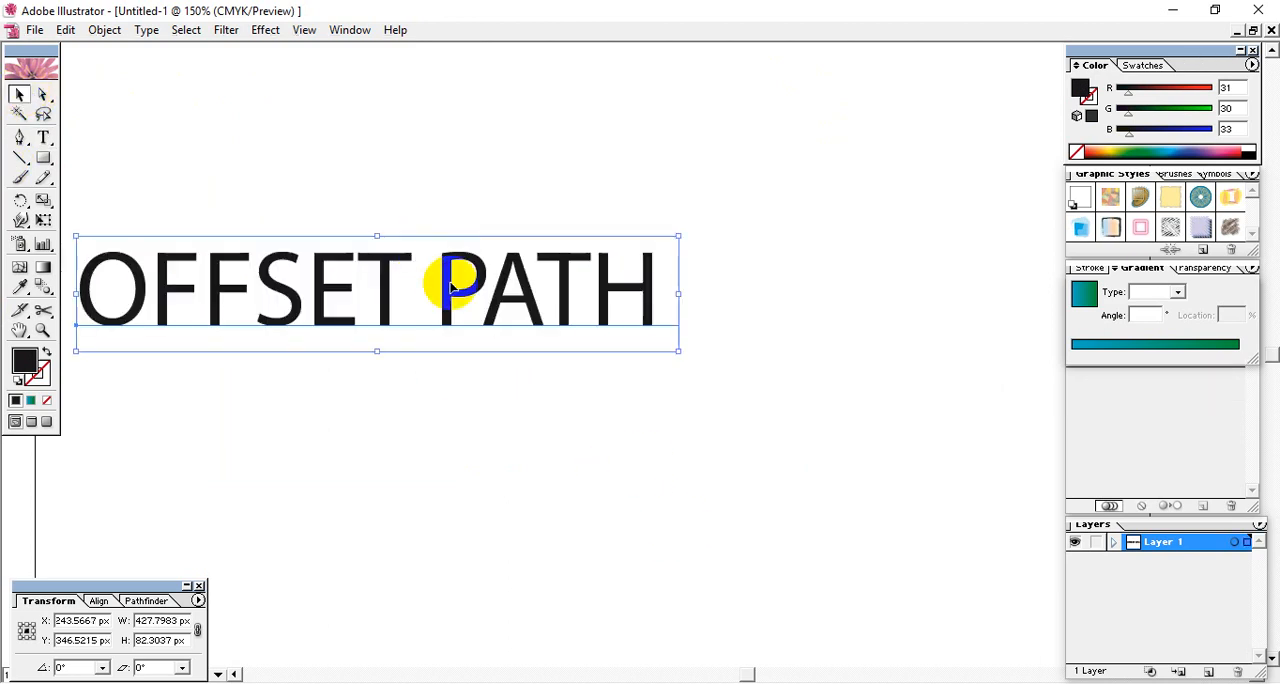
pyautogui.moveTo(450, 285); pyautogui.dragTo(645, 265)
pyautogui.moveTo(834, 414); pyautogui.dragTo(530, 222)
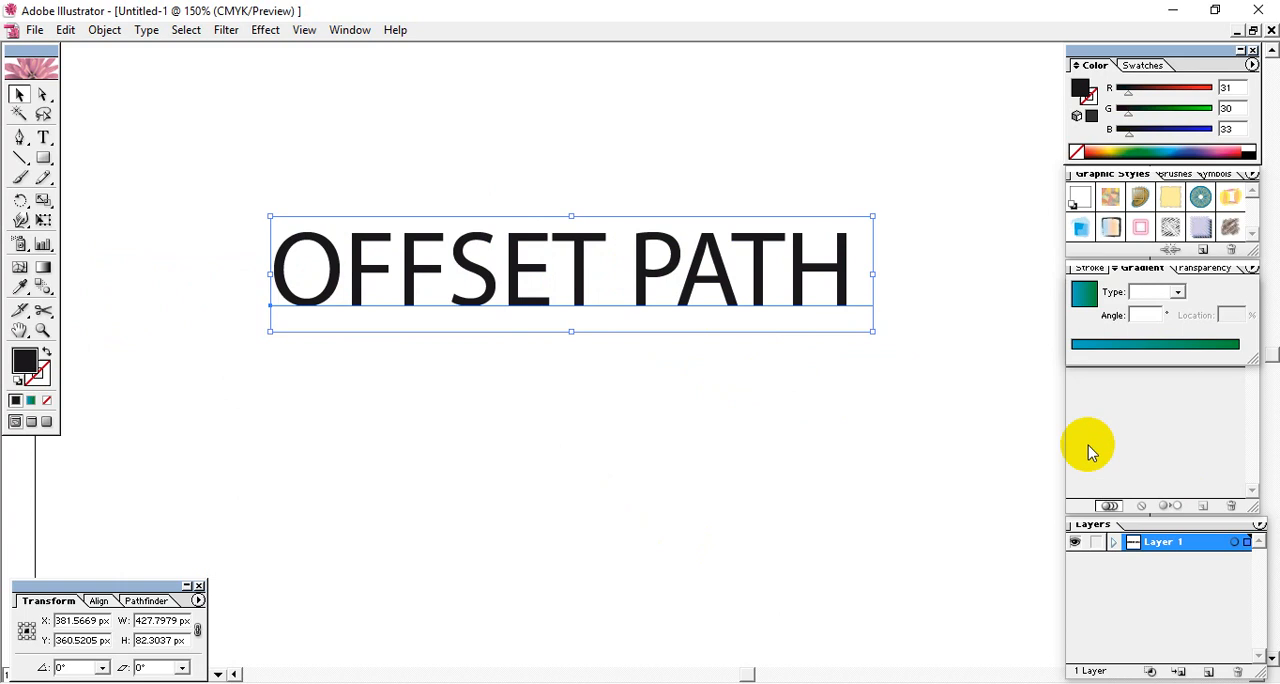
# - Set the font of the OFFSET PATH text to Montserrat with the Medium style
pyautogui.hotkey('ctrl', 't')
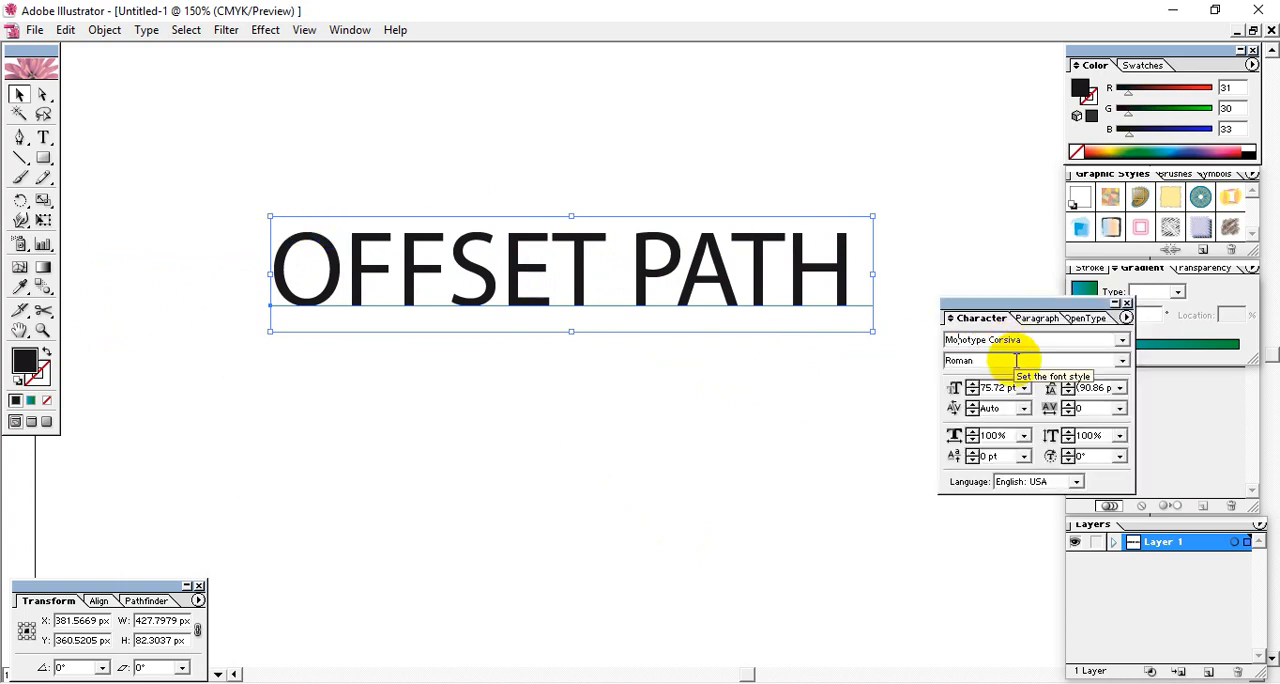
pyautogui.press('Return')
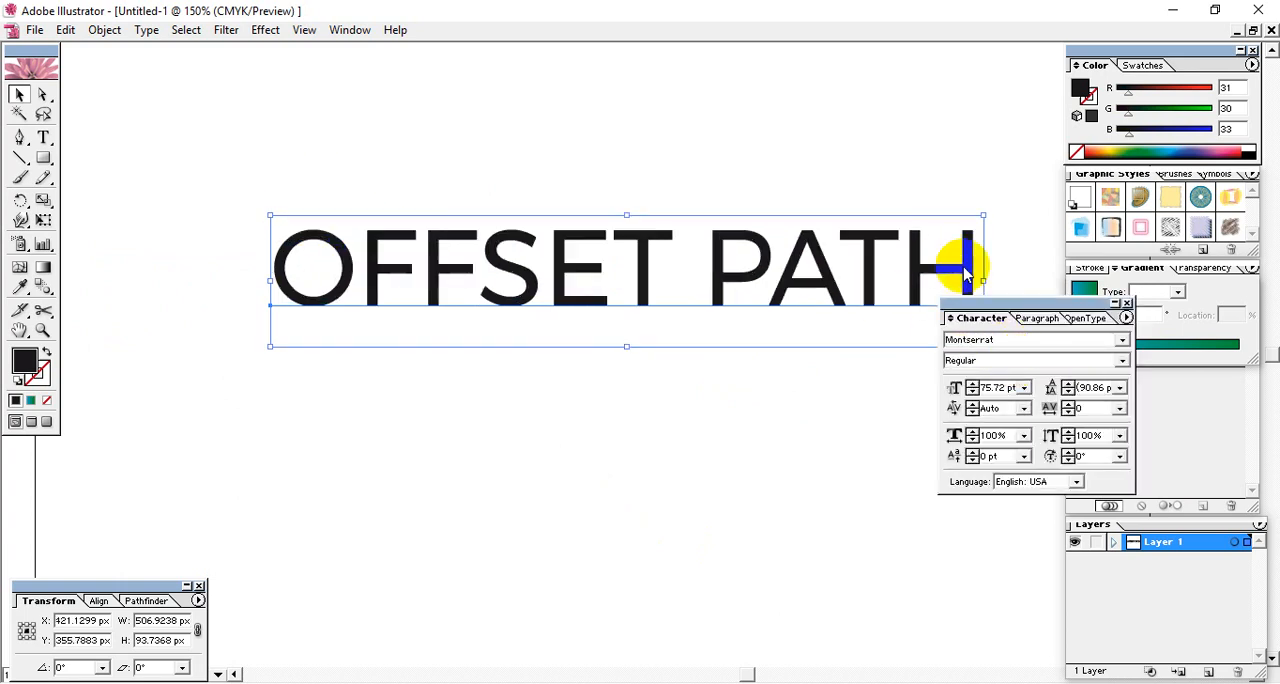
pyautogui.click(1123, 362)
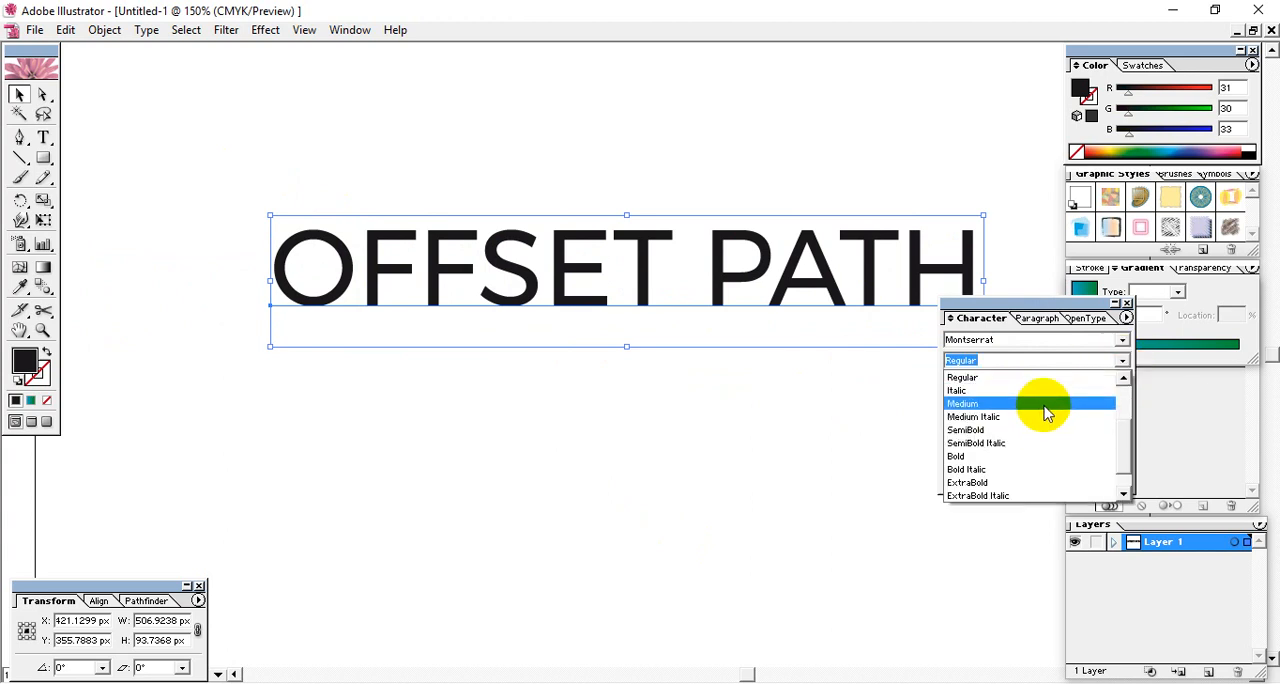
pyautogui.click(1046, 416)
# - Reposition the OFFSET PATH text up and to the left, and close the character settings
pyautogui.moveTo(702, 287); pyautogui.dragTo(598, 219)
pyautogui.click(643, 371)
pyautogui.moveTo(622, 178); pyautogui.dragTo(638, 184)
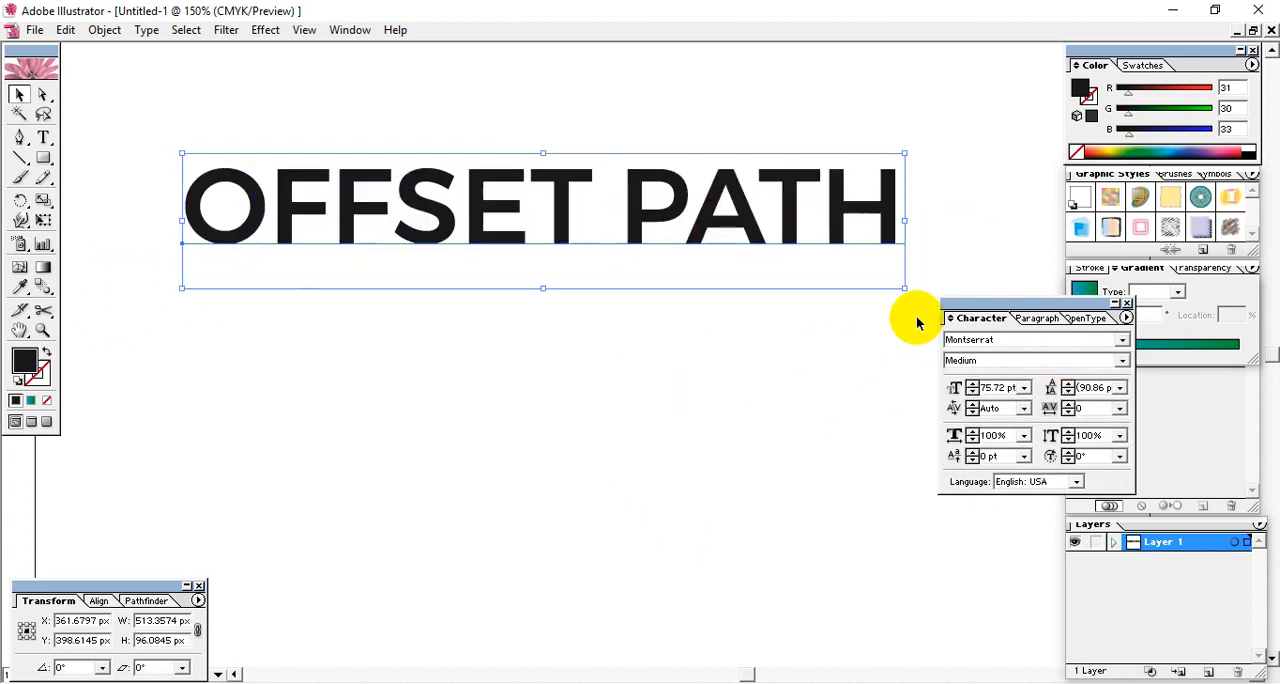
pyautogui.click(1126, 303)
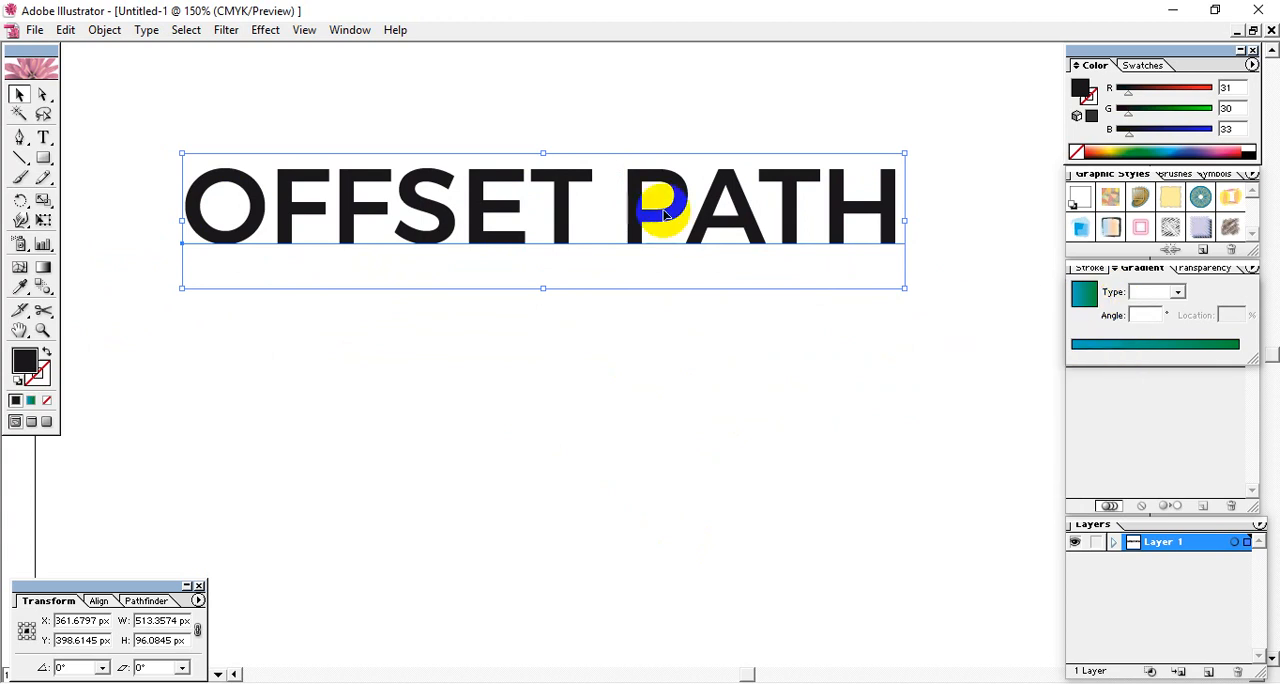
pyautogui.moveTo(630, 232)
pyautogui.mouseDown()
pyautogui.moveTo(640, 258)
pyautogui.moveTo(633, 242)
pyautogui.mouseUp()
# - Select the OFFSET PATH text and convert it to outlines
pyautogui.click(648, 341)
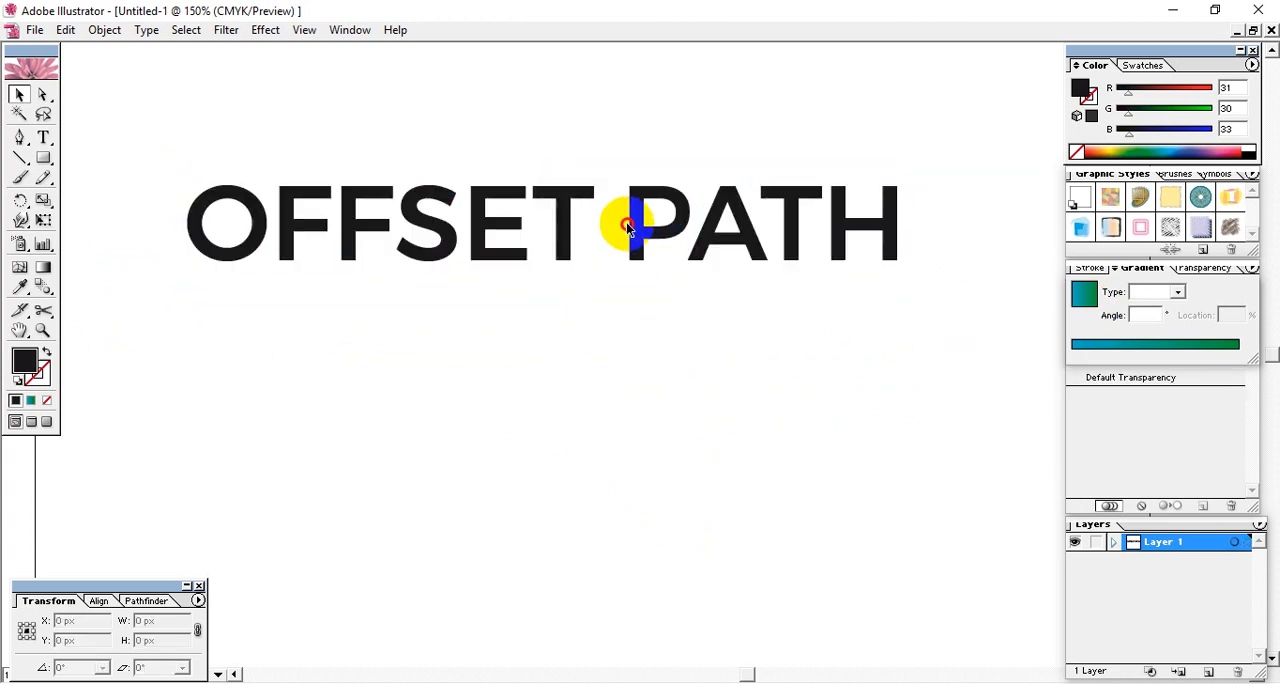
pyautogui.click(628, 238)
pyautogui.click(608, 372)
pyautogui.click(345, 180)
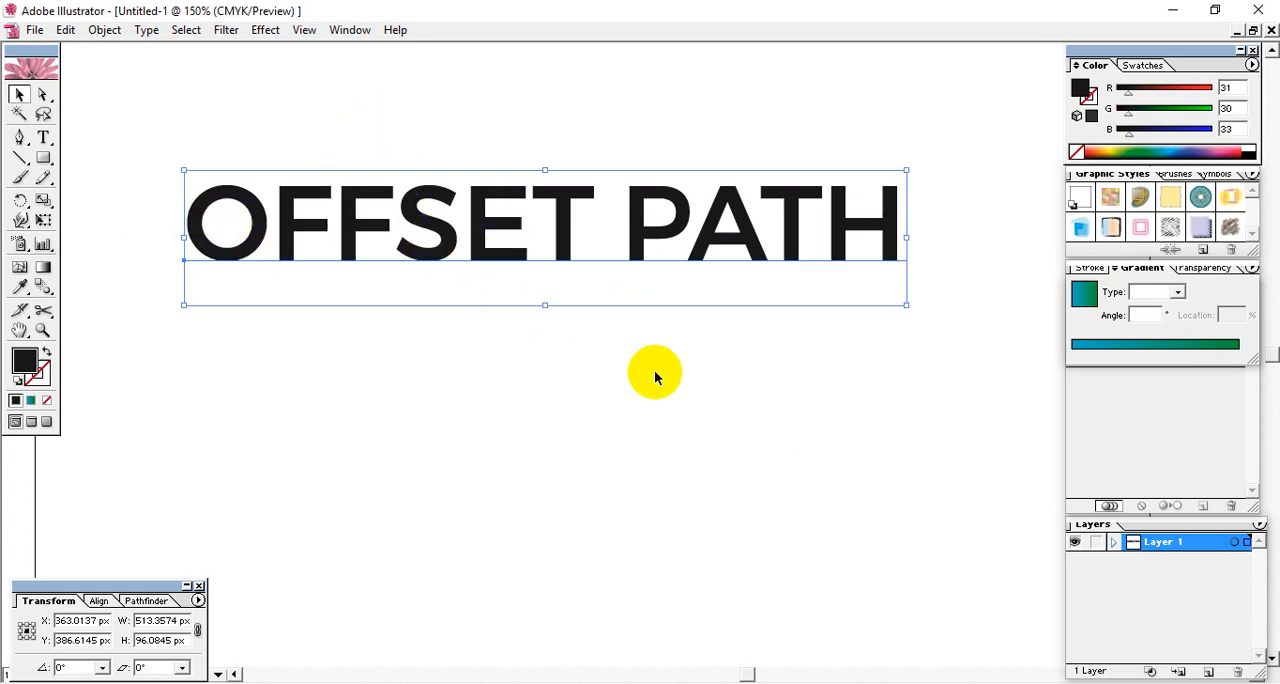
pyautogui.hotkey('ctrl', 'shift', 'o')
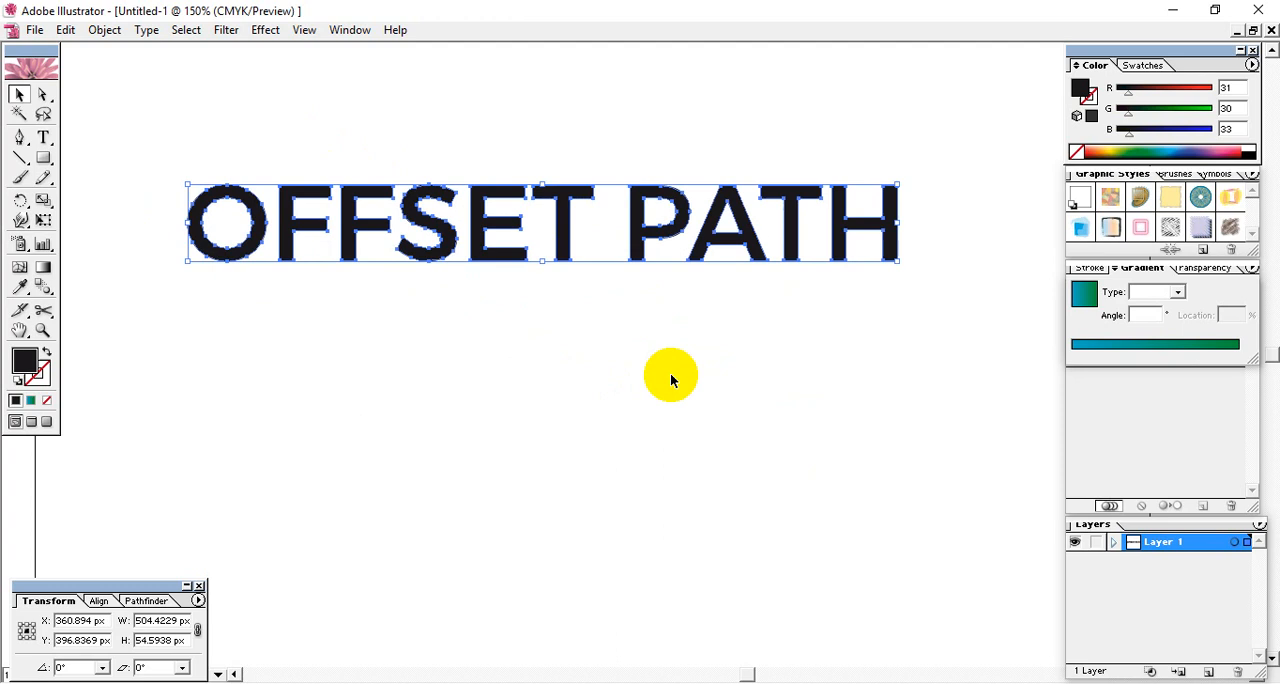
pyautogui.click(677, 391)
pyautogui.click(636, 210)
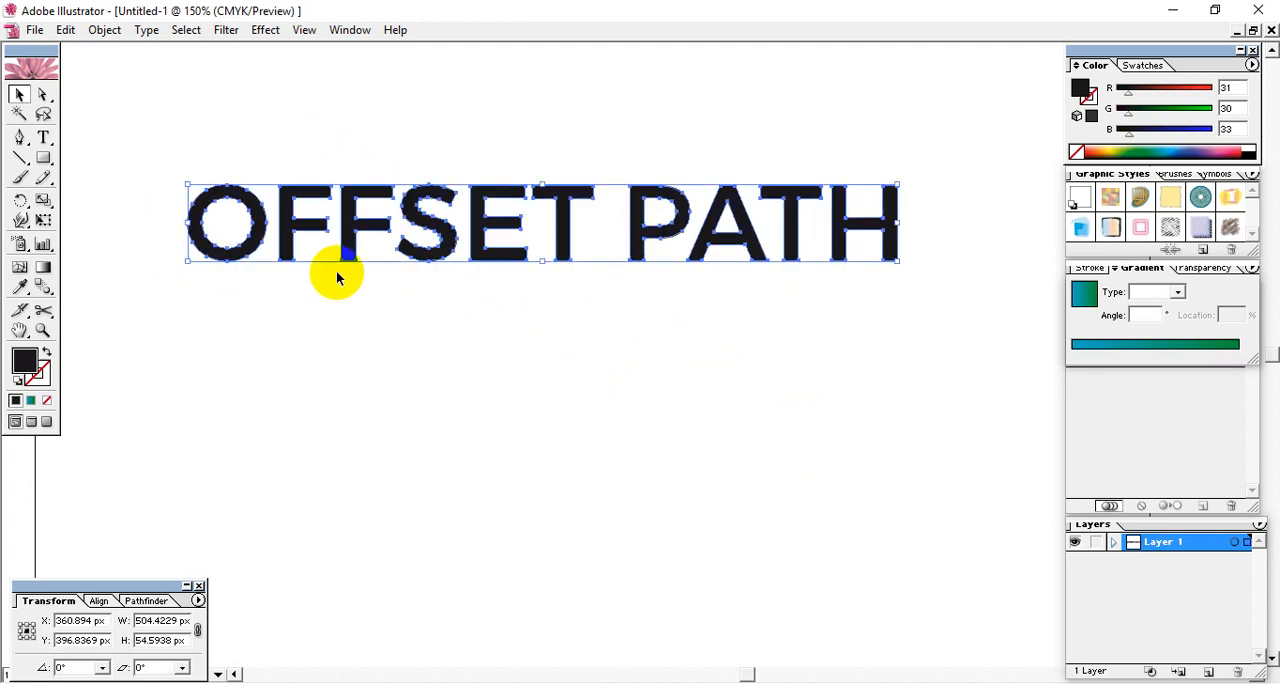
pyautogui.click(380, 120)
pyautogui.click(350, 235)
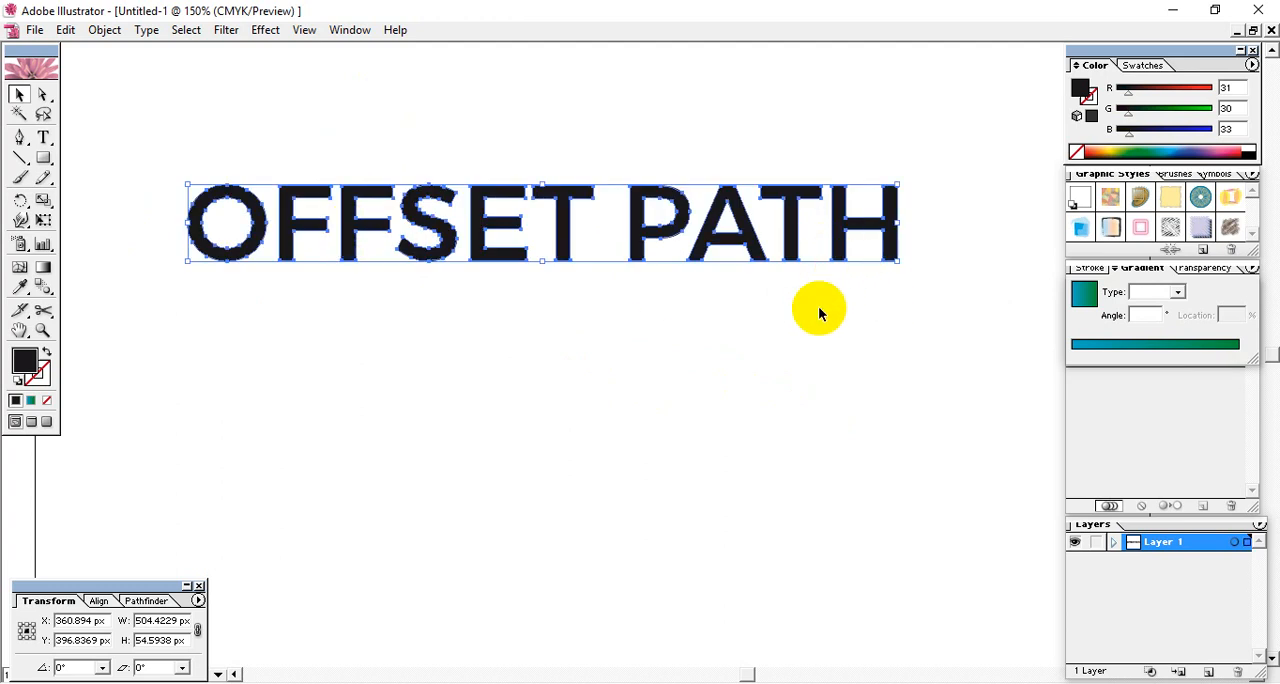
pyautogui.click(898, 344)
# - Apply Offset Path to the outlined OFFSET PATH lettering with an offset of 5 px and Miter joins
pyautogui.click(374, 187)
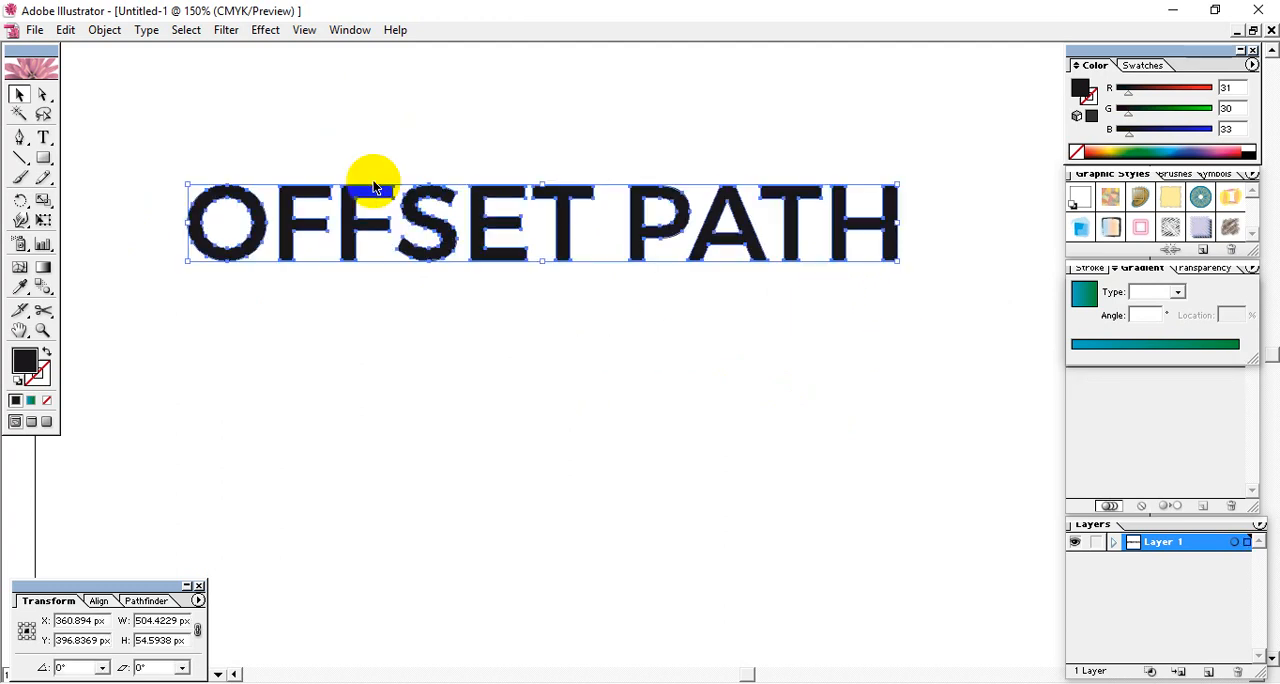
pyautogui.click(95, 30)
pyautogui.moveTo(112, 338)
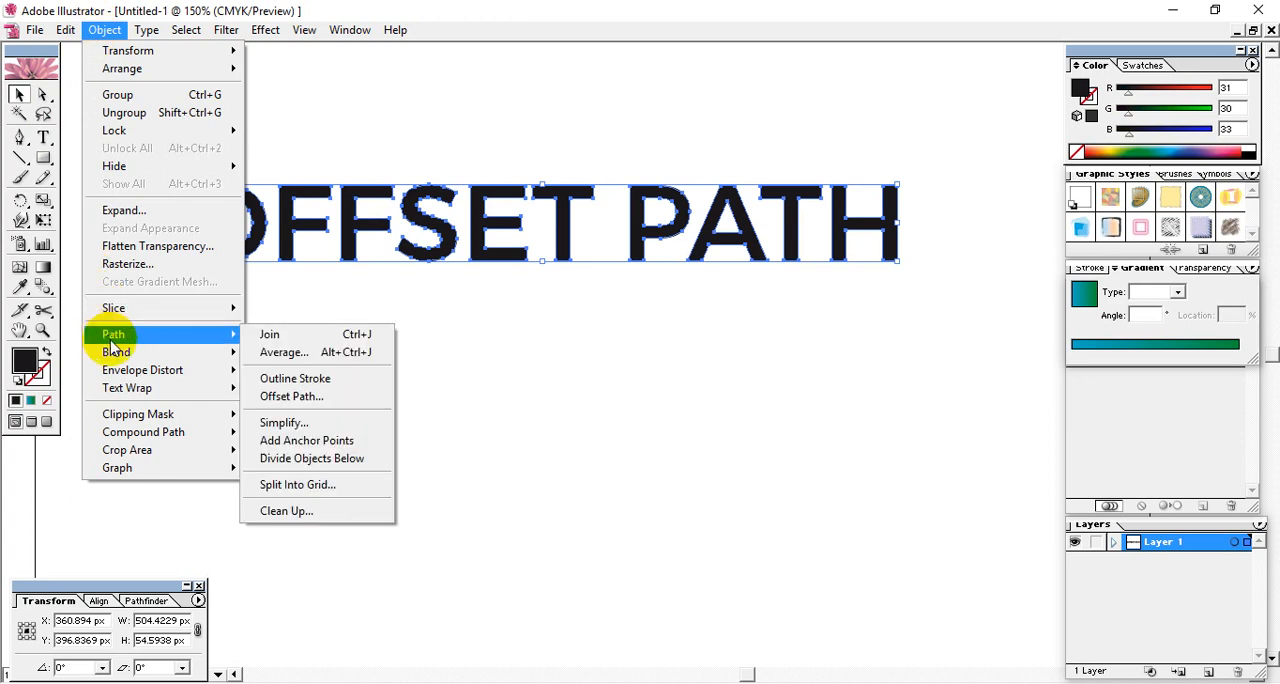
pyautogui.click(340, 398)
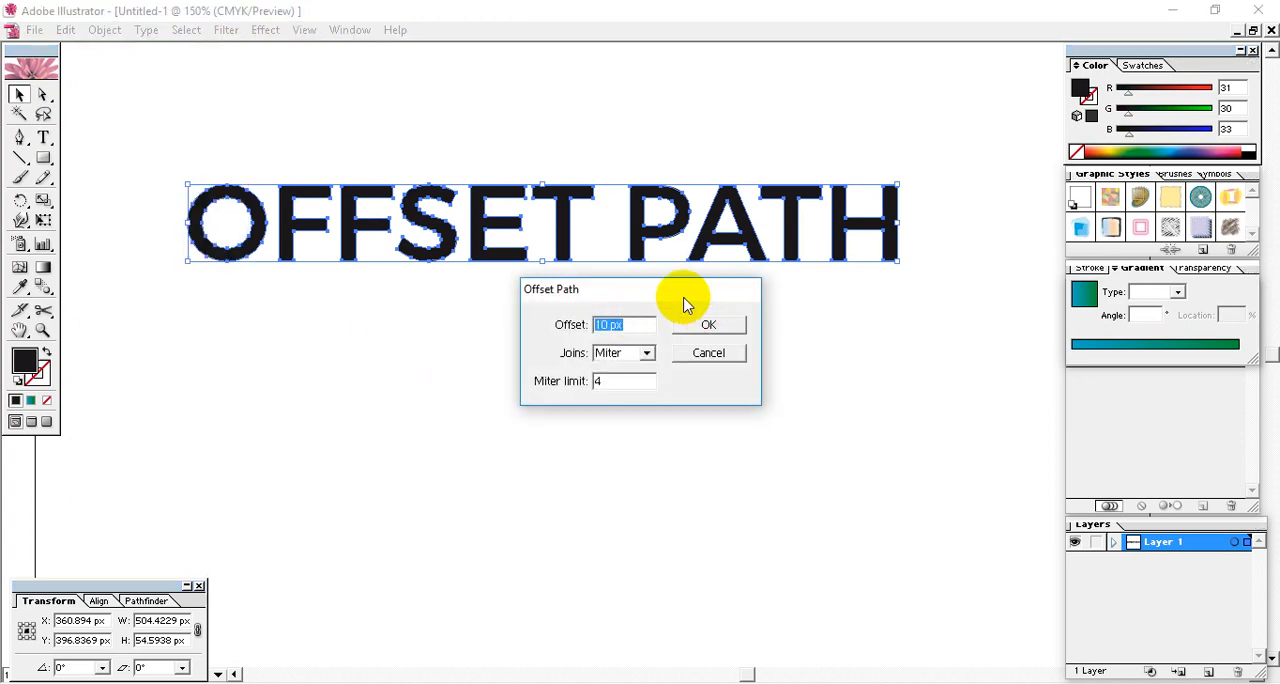
pyautogui.moveTo(640, 382); pyautogui.dragTo(546, 382)
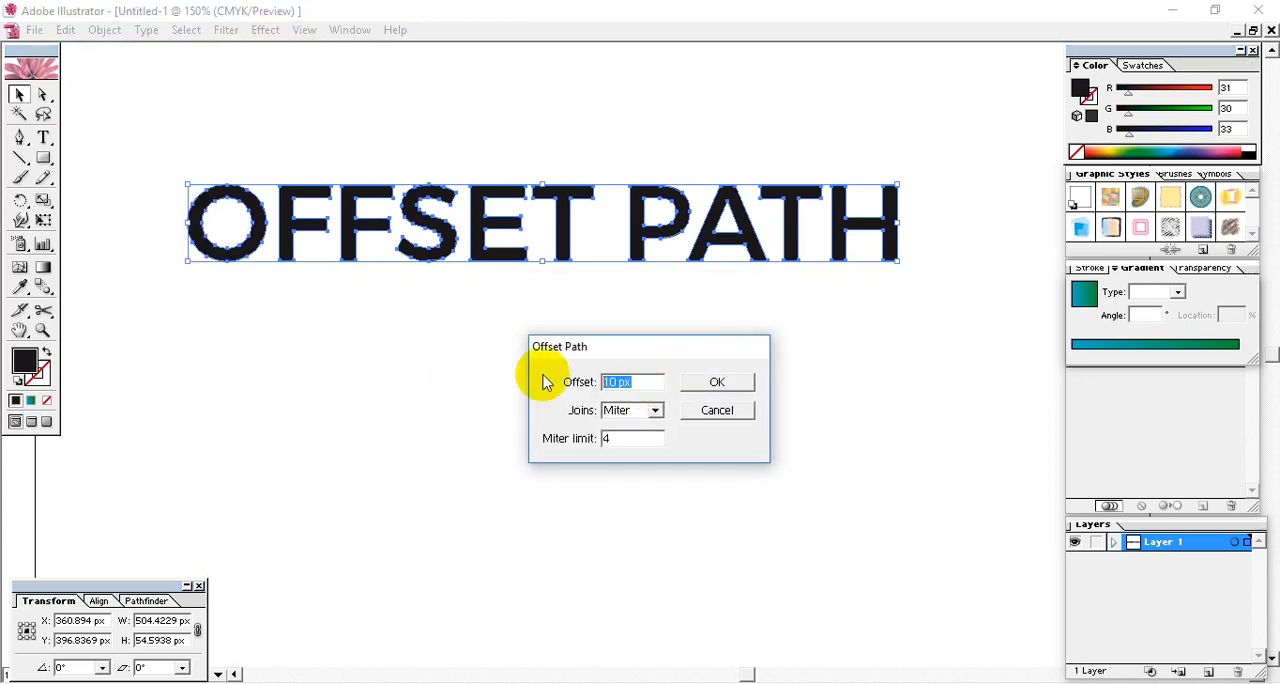
pyautogui.write('5')
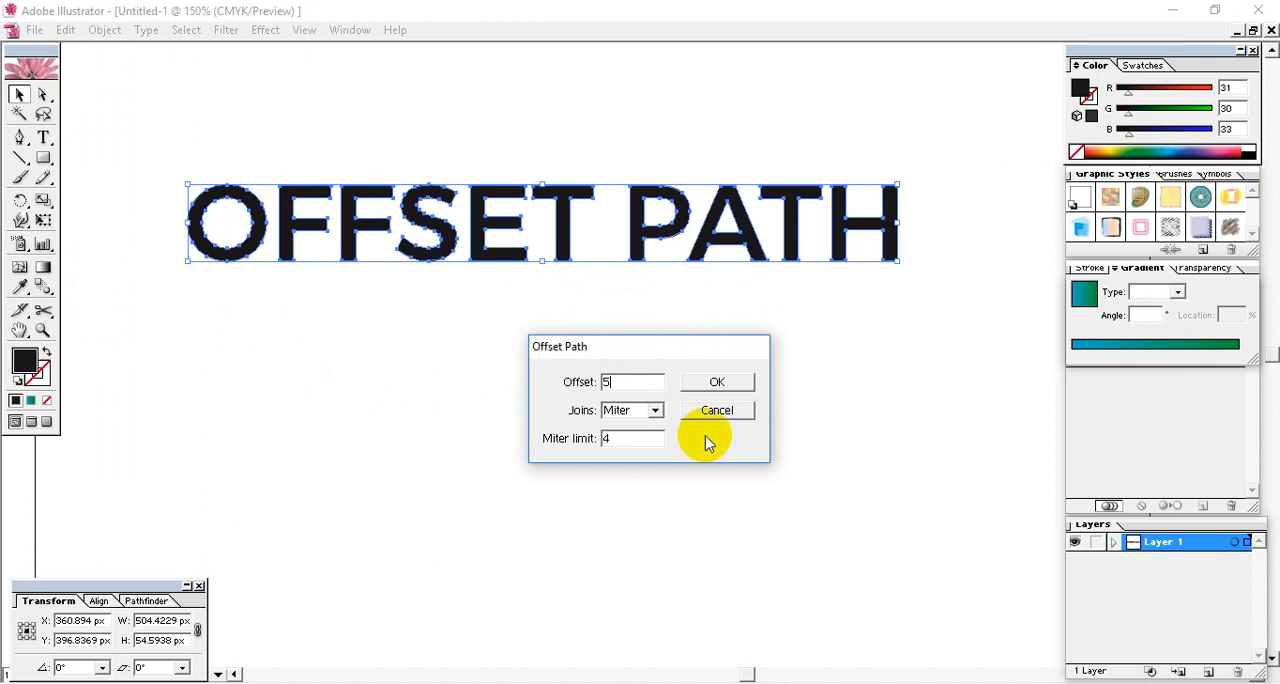
pyautogui.click(718, 383)
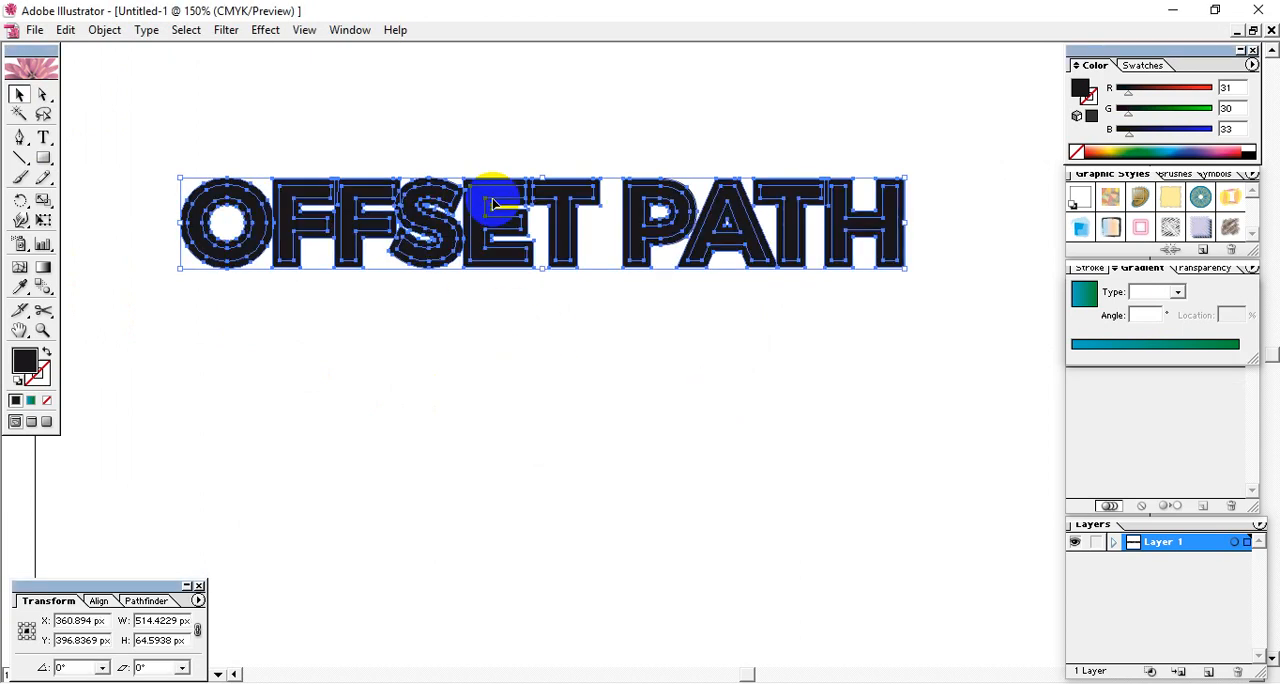
# - Try moving the whole offset lettering down the artboard, and undo the move
pyautogui.click(516, 360)
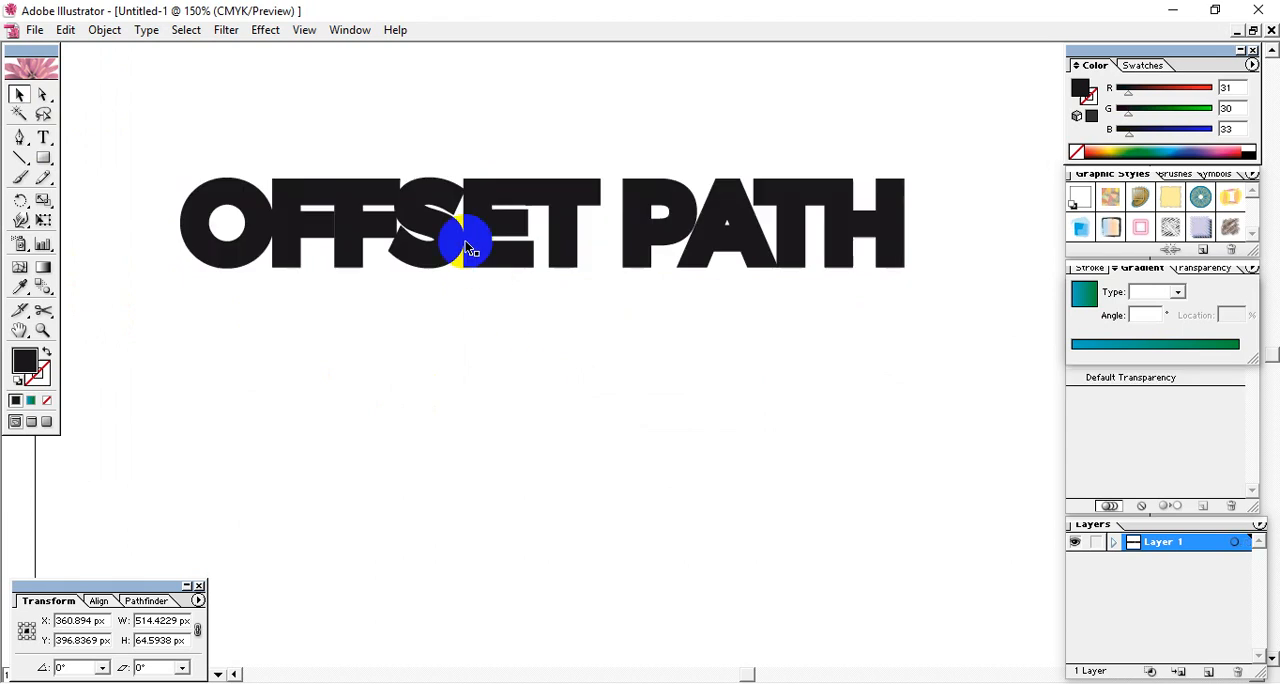
pyautogui.click(478, 218)
pyautogui.moveTo(478, 218); pyautogui.dragTo(450, 433)
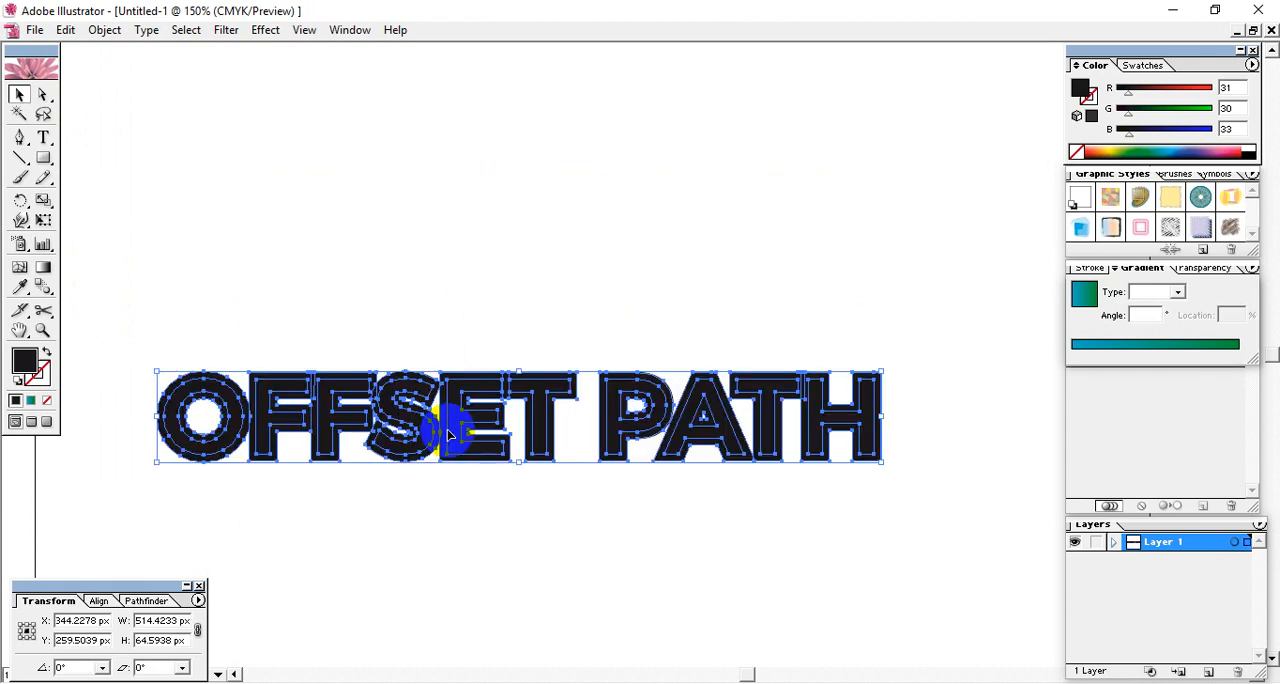
pyautogui.hotkey('ctrl', 'z')
# - Ungroup the OFFSET PATH lettering so the original and offset letters are separate, and clear the selection
pyautogui.rightClick(498, 224)
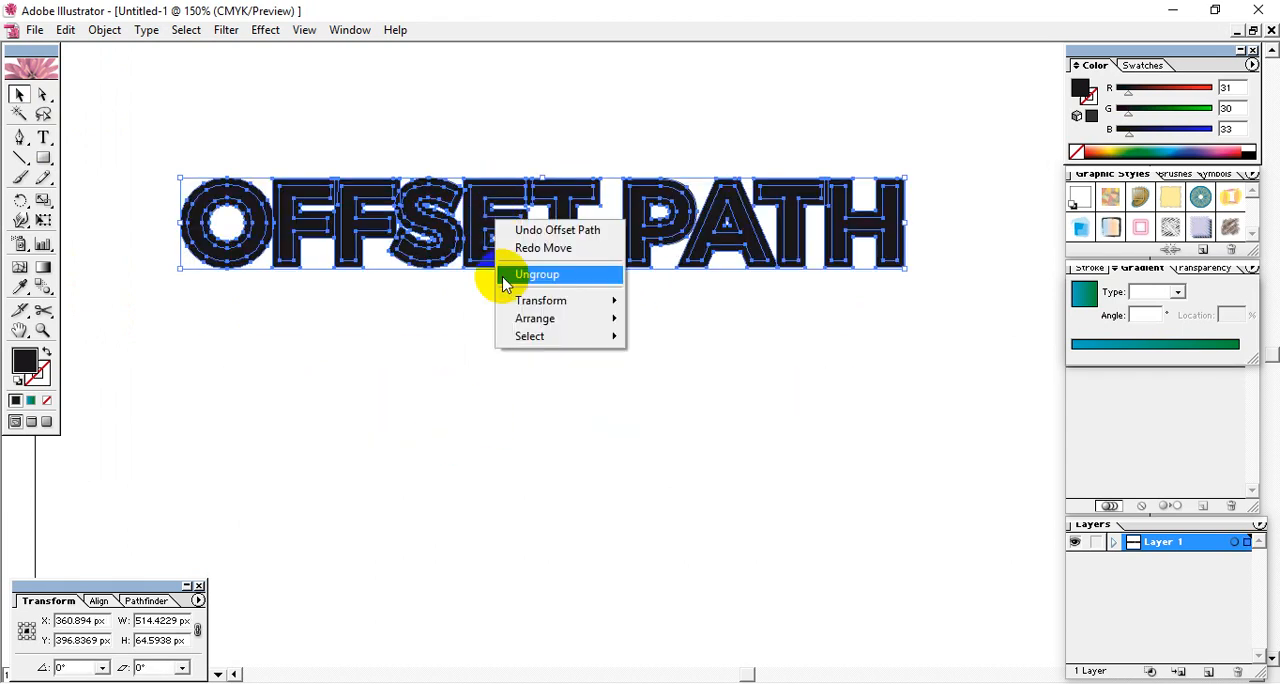
pyautogui.click(544, 281)
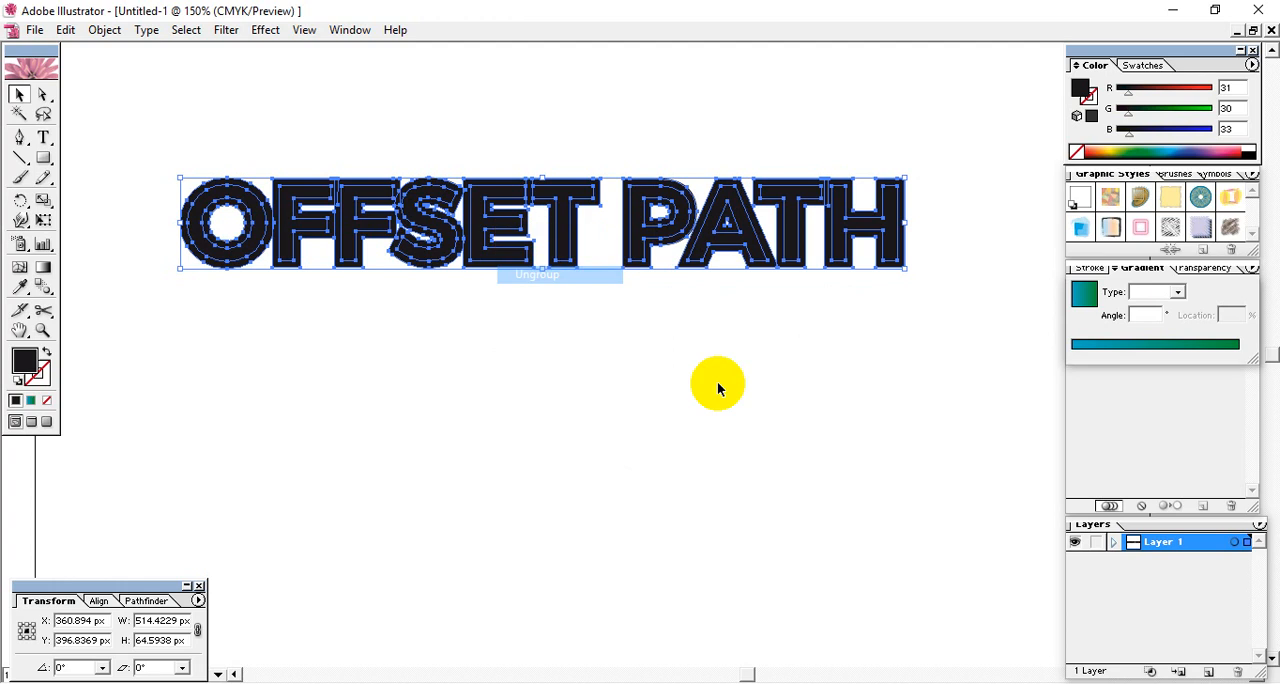
pyautogui.click(717, 381)
# - Select all the inner original letters of OFFSET PATH and fill them with blue (R 106, G 182, B 210)
pyautogui.click(480, 237)
pyautogui.keyDown('shift'); pyautogui.click(558, 219); pyautogui.keyUp('shift')
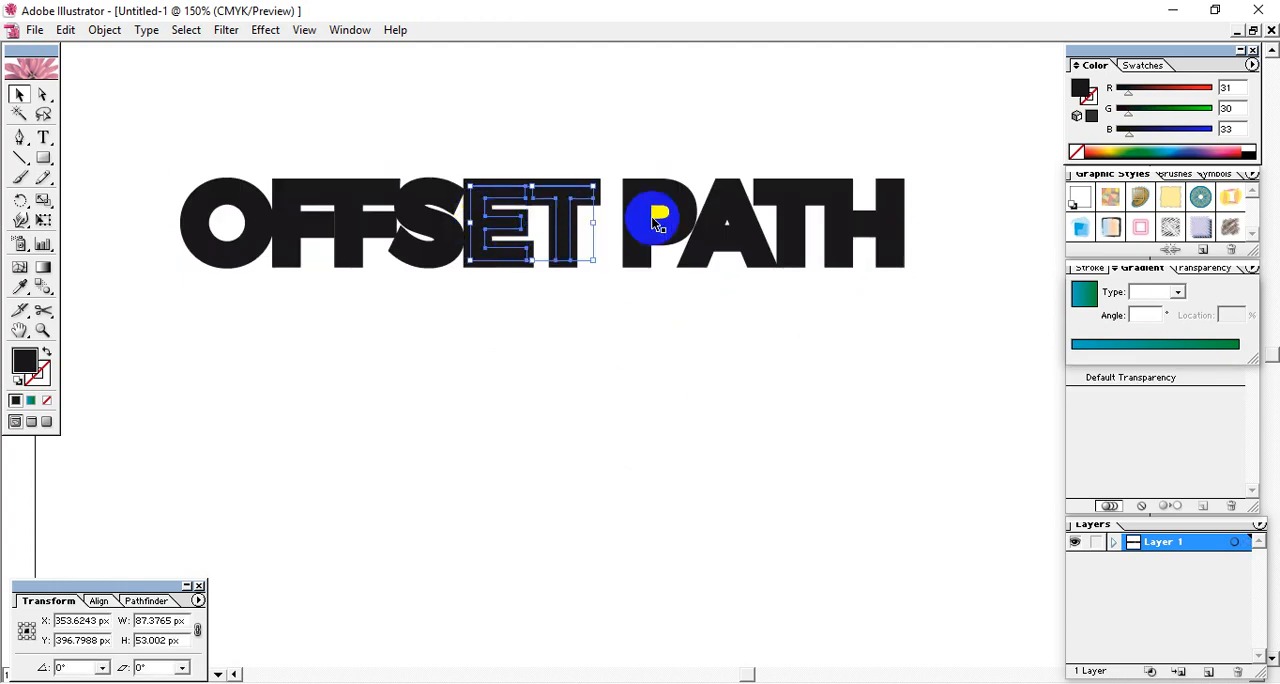
pyautogui.keyDown('shift'); pyautogui.click(648, 223); pyautogui.keyUp('shift')
pyautogui.keyDown('shift'); pyautogui.click(712, 216); pyautogui.keyUp('shift')
pyautogui.keyDown('shift'); pyautogui.click(780, 220); pyautogui.keyUp('shift')
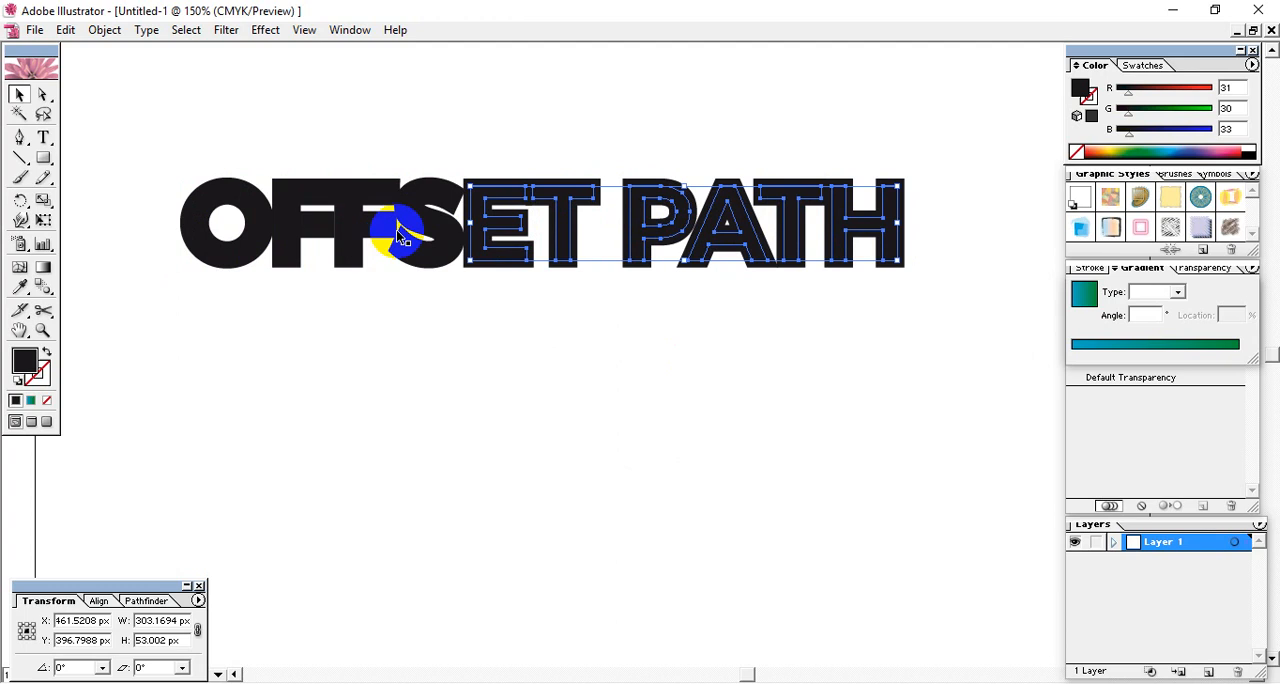
pyautogui.keyDown('shift'); pyautogui.click(423, 220); pyautogui.keyUp('shift')
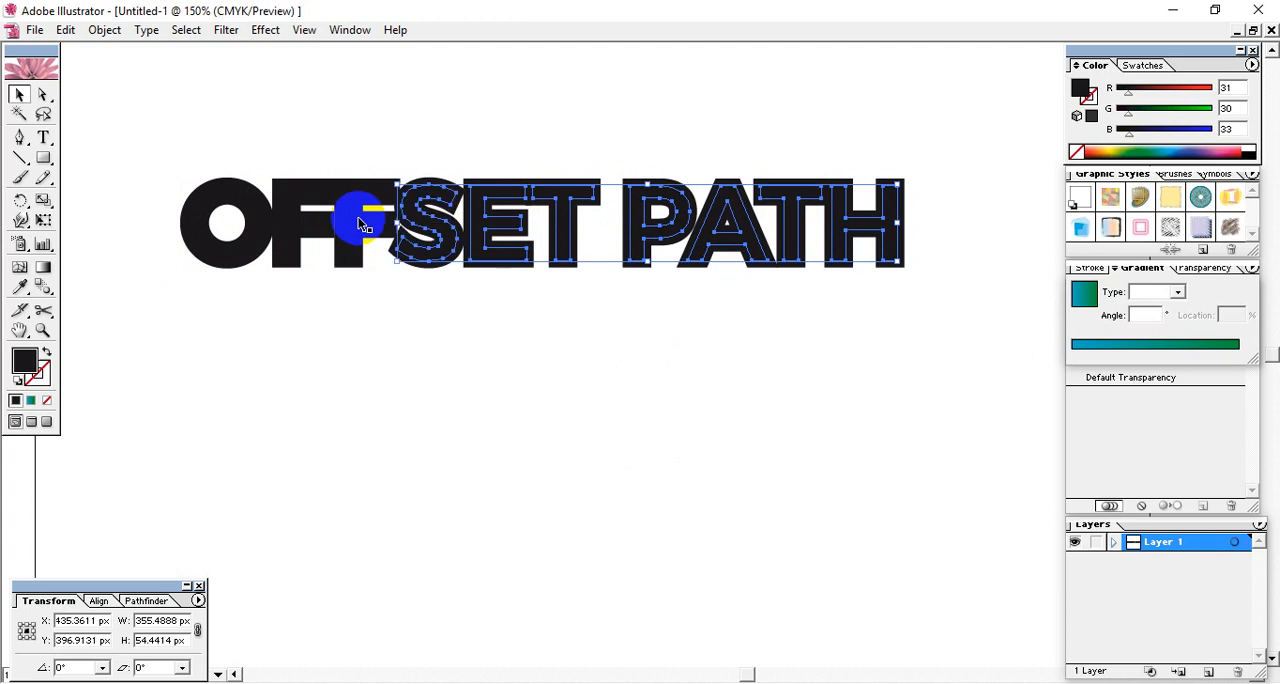
pyautogui.keyDown('shift'); pyautogui.click(287, 230); pyautogui.keyUp('shift')
pyautogui.keyDown('shift'); pyautogui.click(256, 229); pyautogui.keyUp('shift')
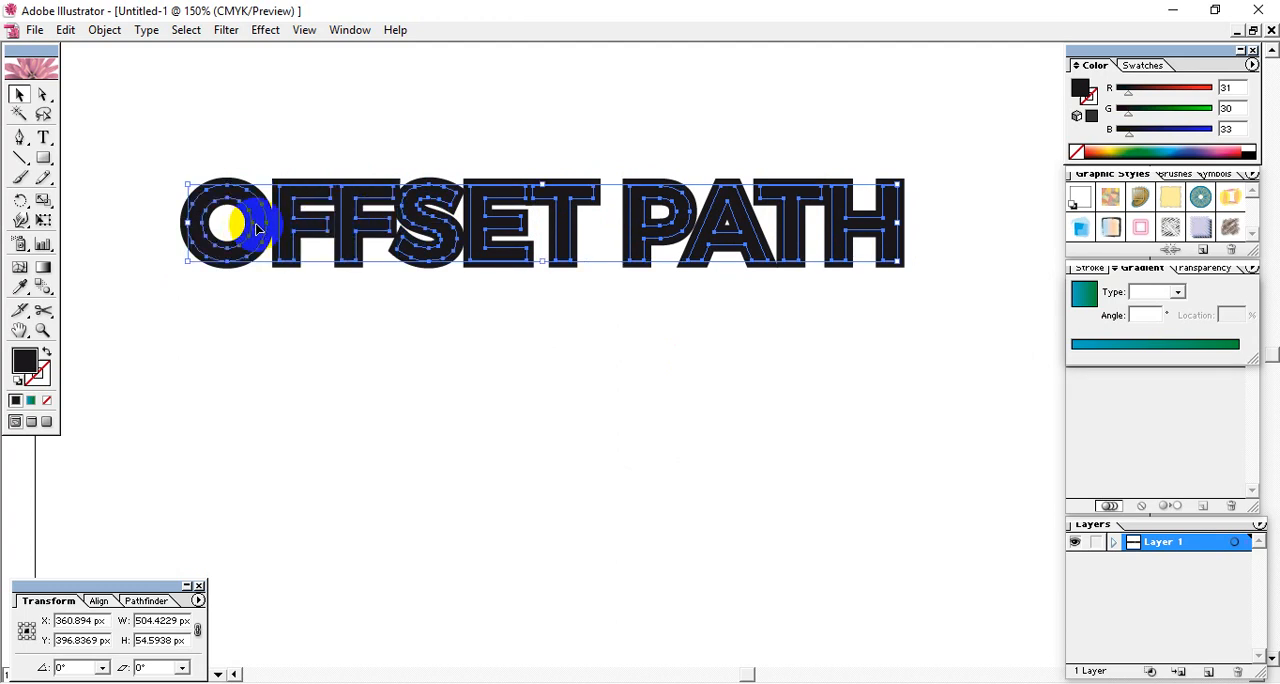
pyautogui.click(1170, 149)
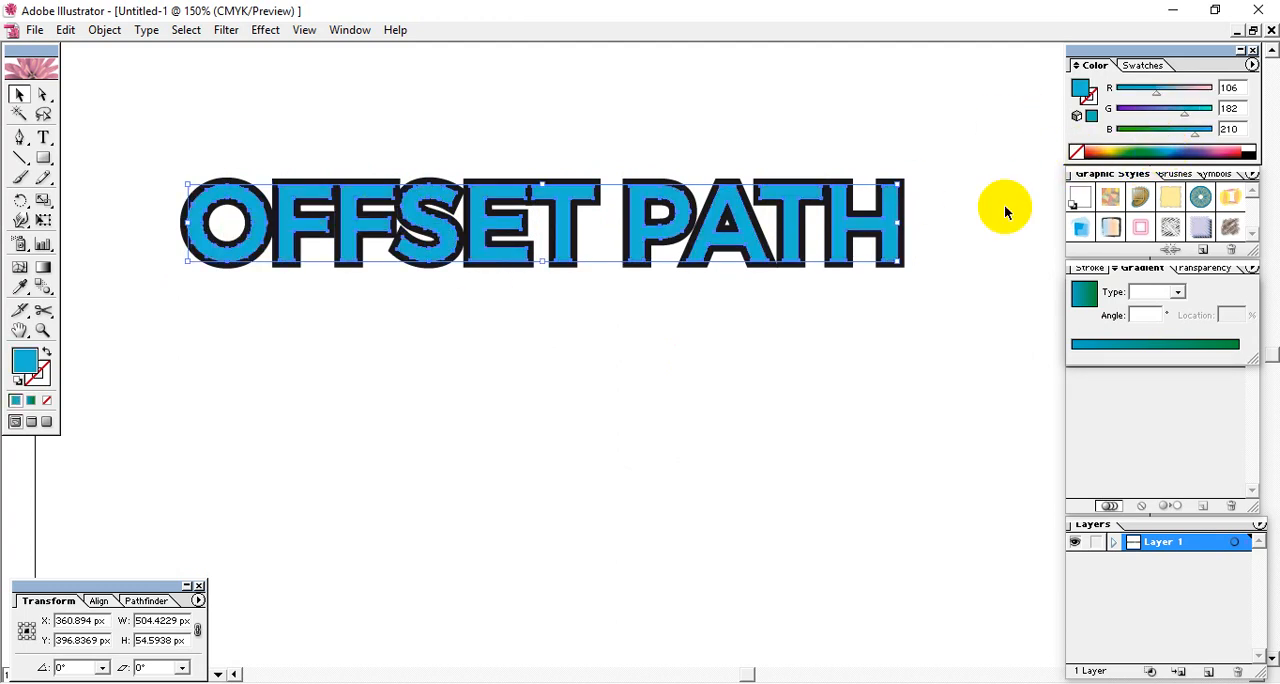
pyautogui.click(671, 422)
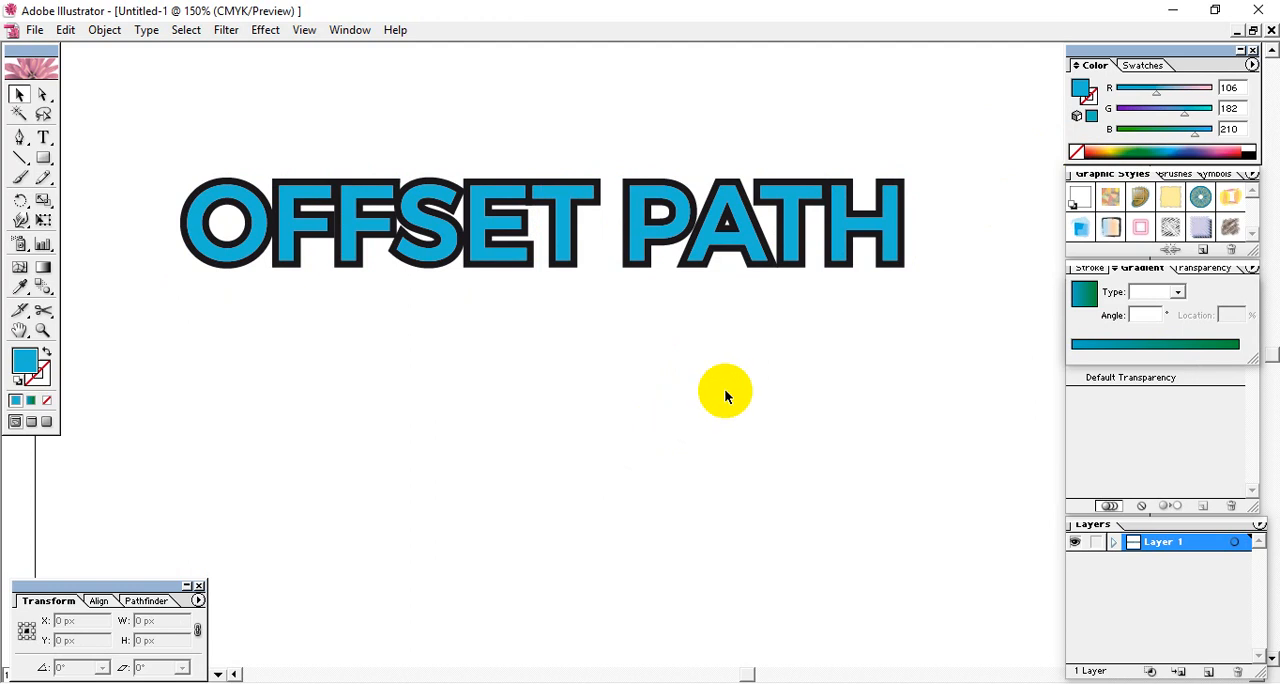
# - Move the blue lettering down below the black offset letters, and group all the black letters
pyautogui.moveTo(680, 210); pyautogui.dragTo(662, 400)
pyautogui.click(661, 243)
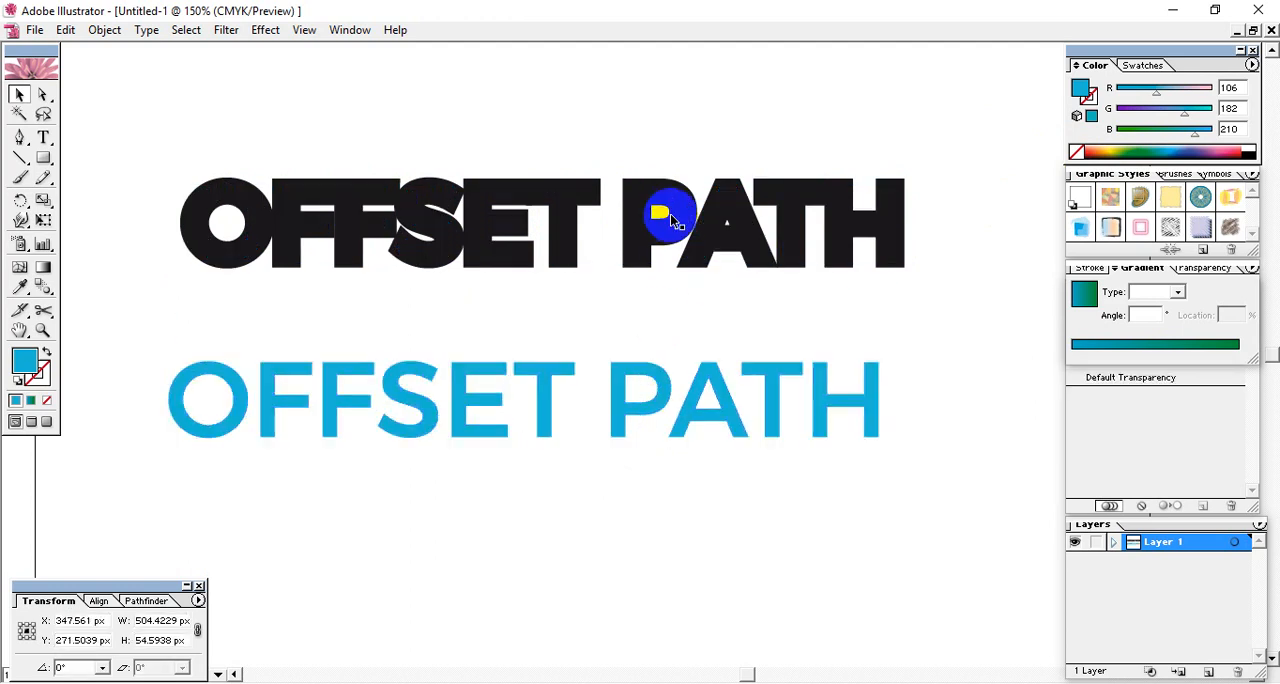
pyautogui.moveTo(905, 155); pyautogui.dragTo(182, 230)
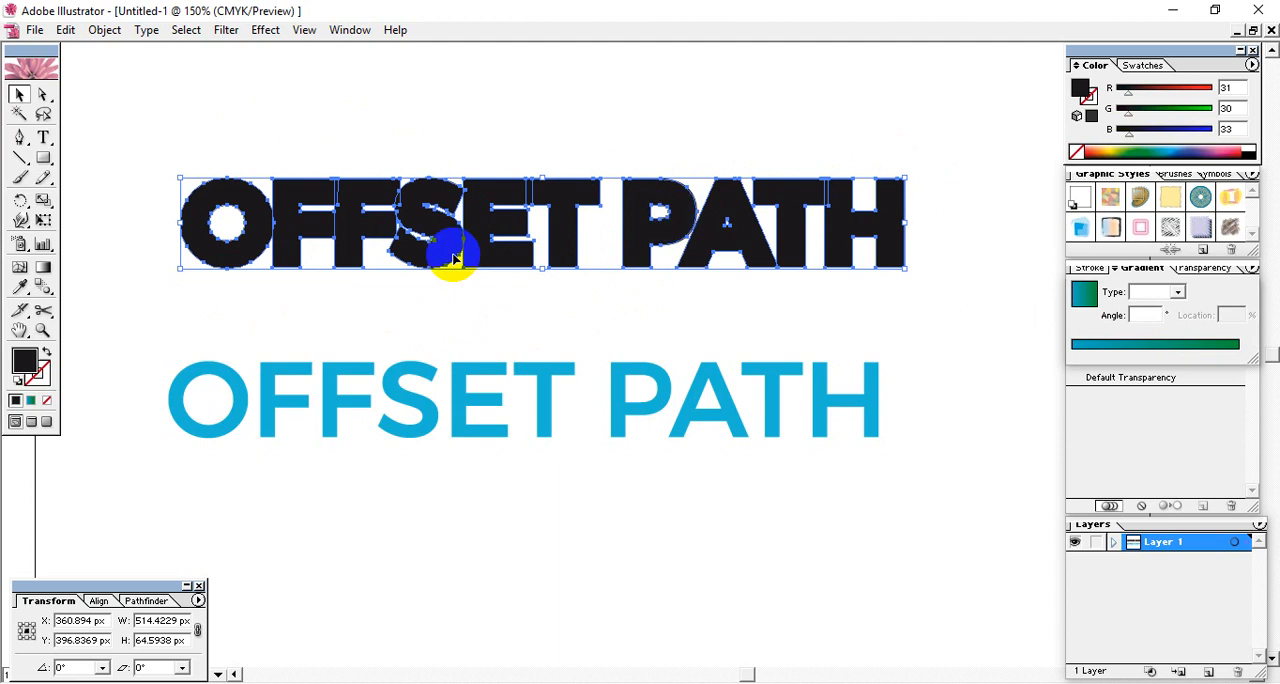
pyautogui.click(525, 330)
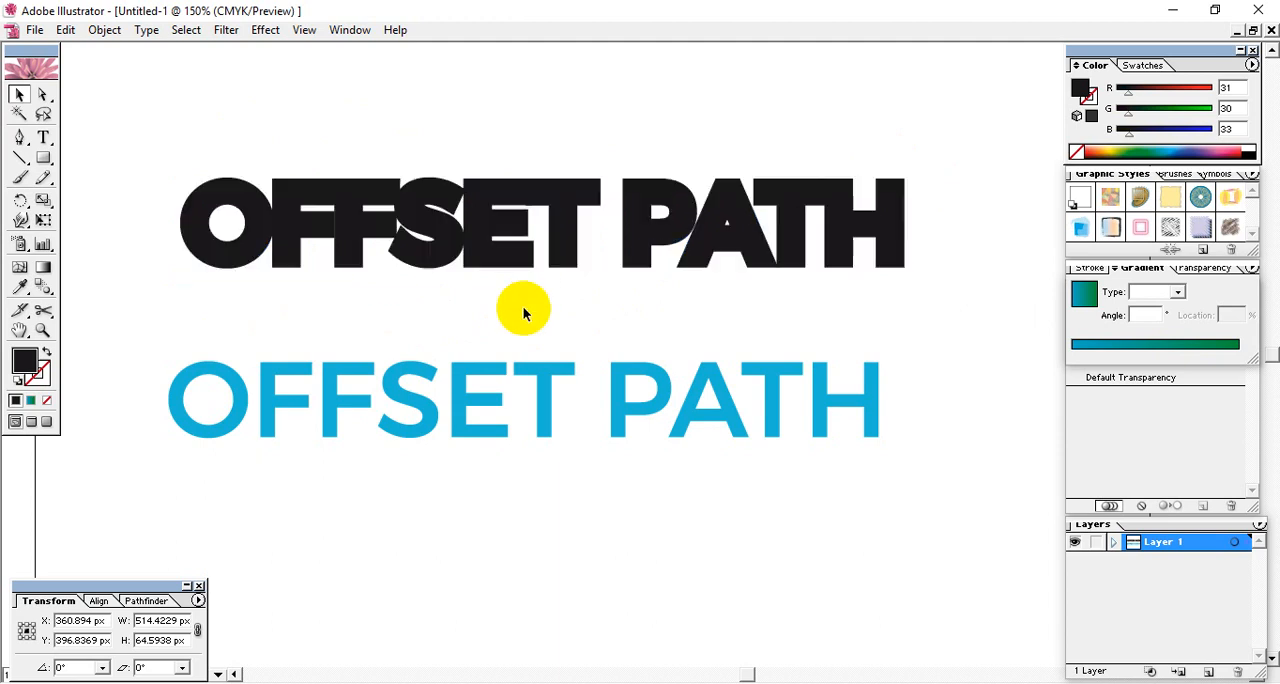
# - Place the blue lettering back on top of the black offset letters, centred within their outline
pyautogui.click(346, 201)
pyautogui.moveTo(161, 159); pyautogui.dragTo(300, 312)
pyautogui.click(969, 297)
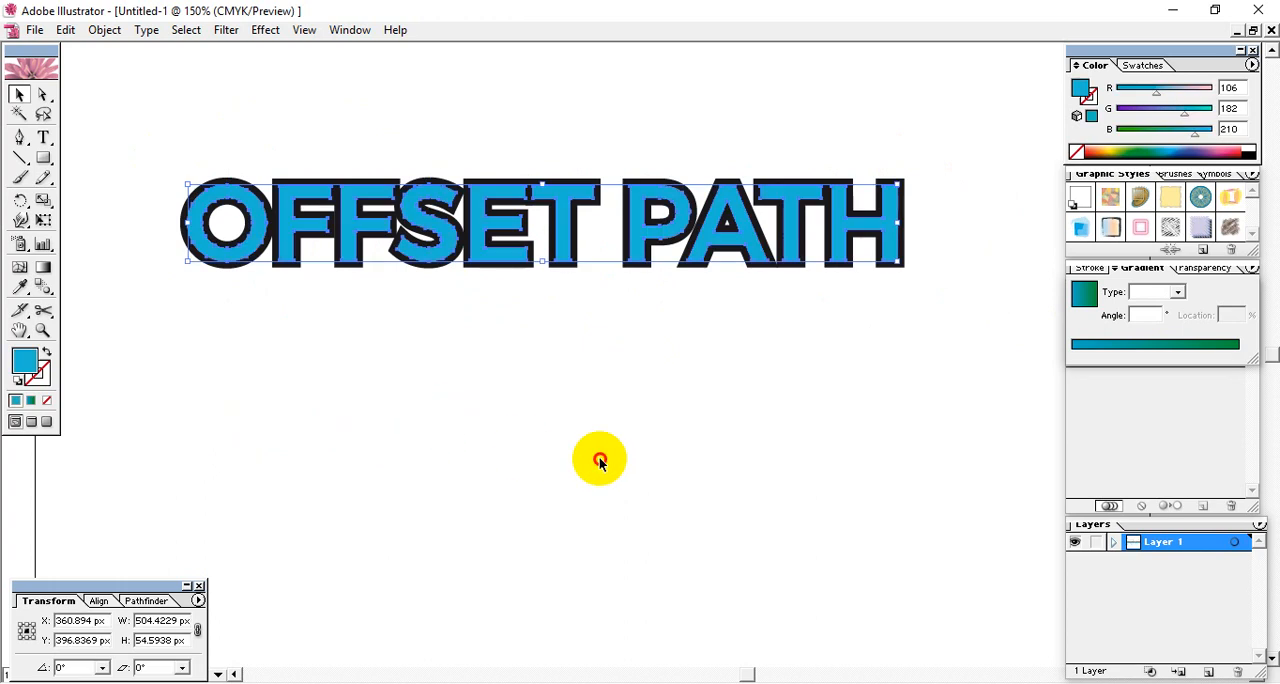
pyautogui.click(561, 346)
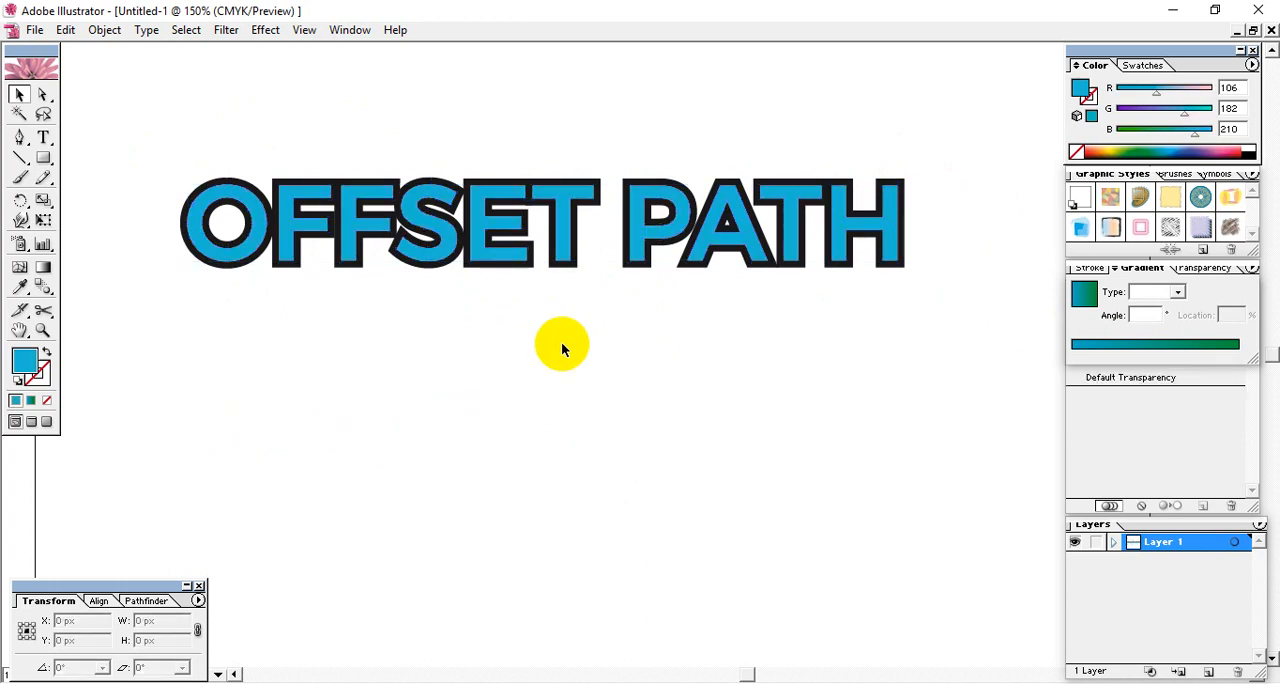
# - Move the blue lettering down and slightly to the right, well clear of the black offset letters
pyautogui.click(566, 270)
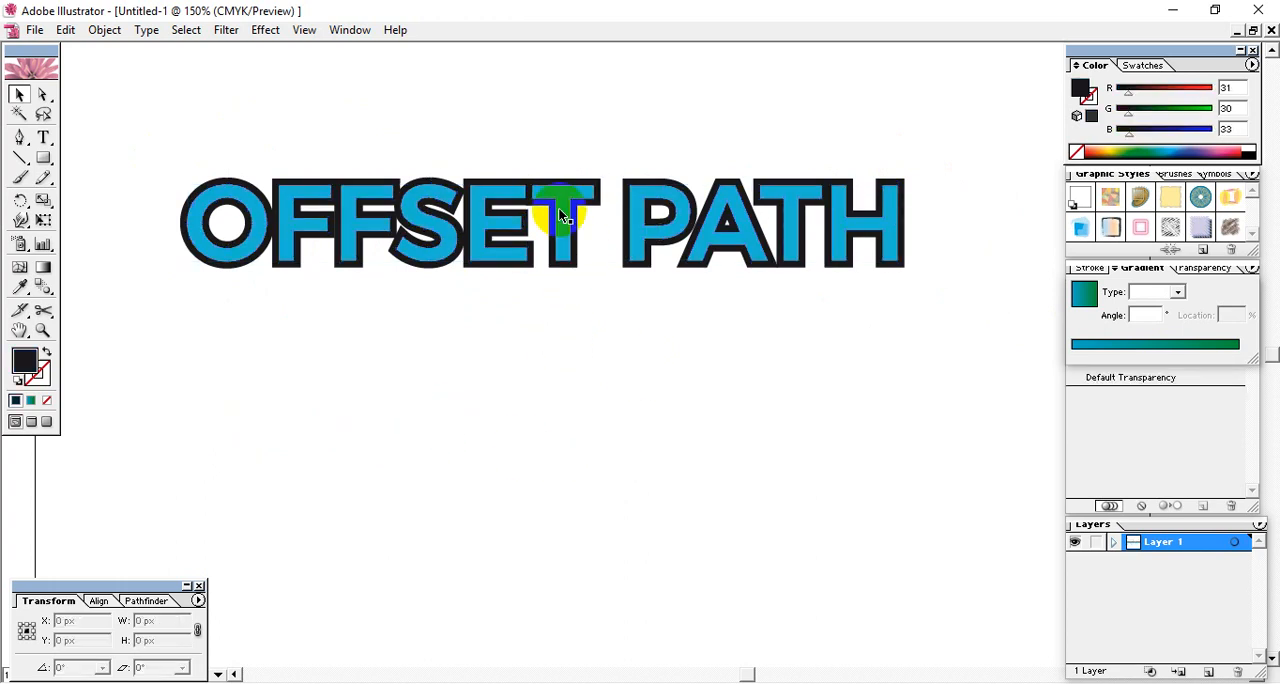
pyautogui.moveTo(558, 209); pyautogui.dragTo(585, 450)
pyautogui.click(437, 262)
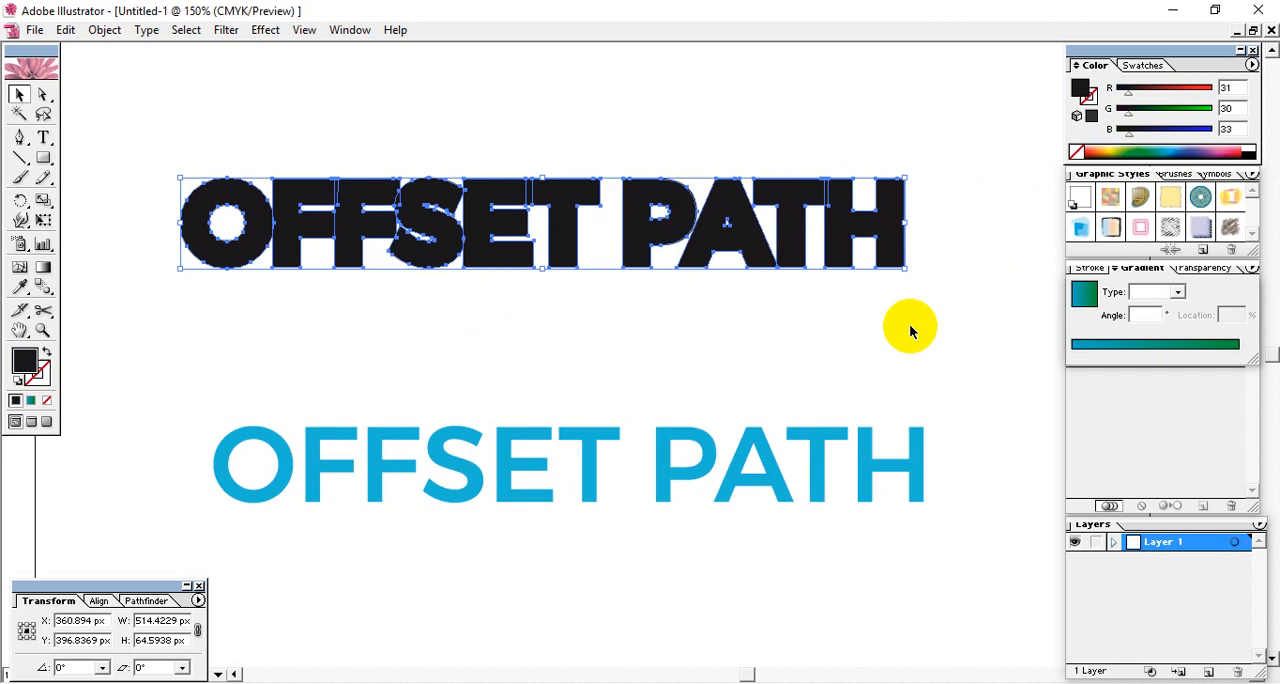
pyautogui.click(906, 326)
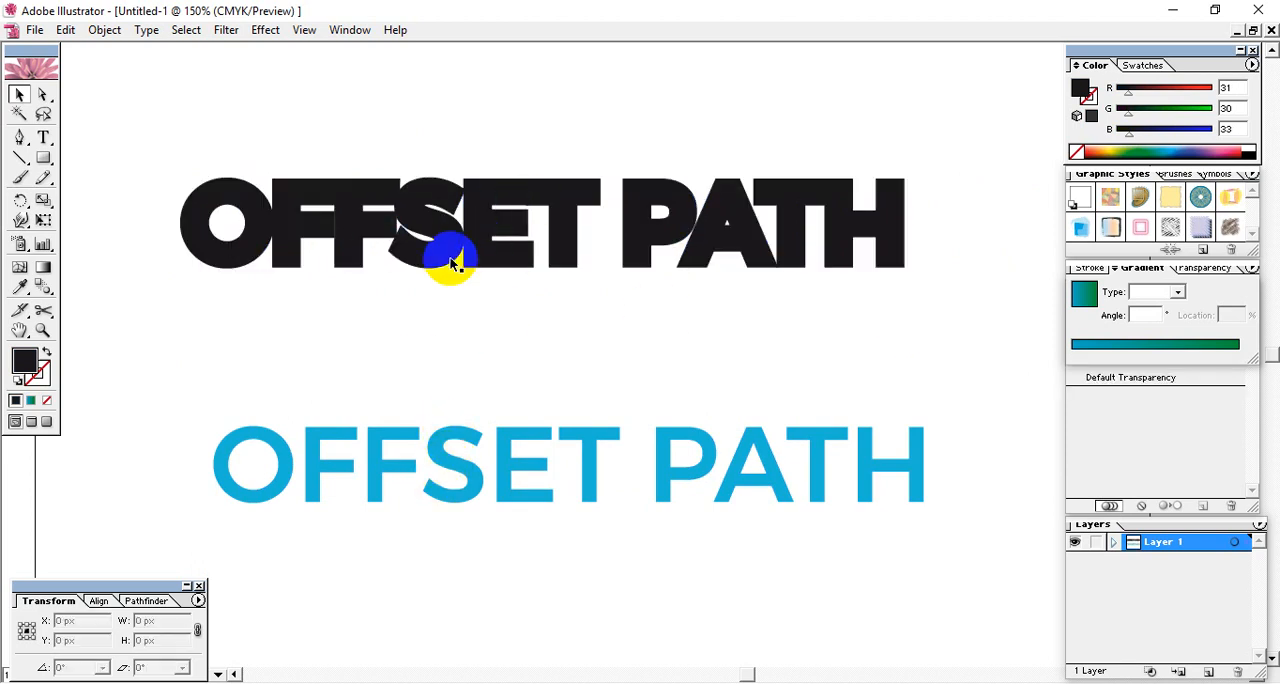
# - Apply Offset Path to the grouped black lettering with an offset of 2 px and Miter joins
pyautogui.click(414, 233)
pyautogui.click(104, 30)
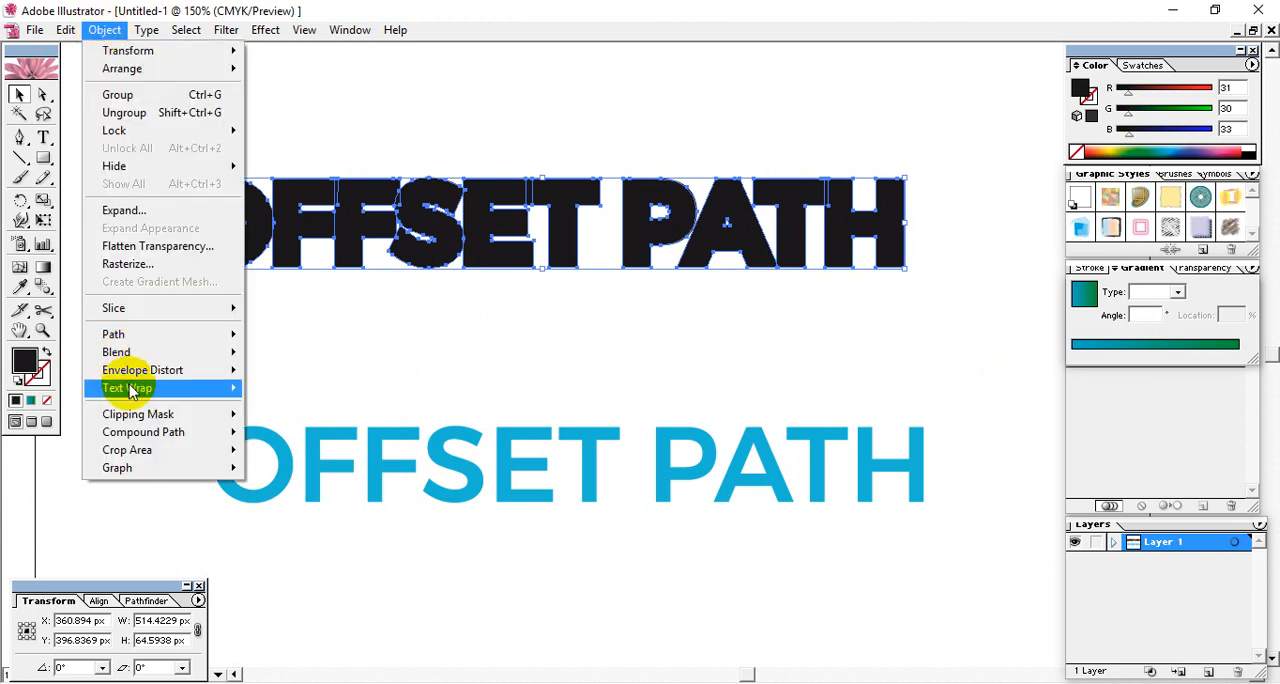
pyautogui.moveTo(235, 335)
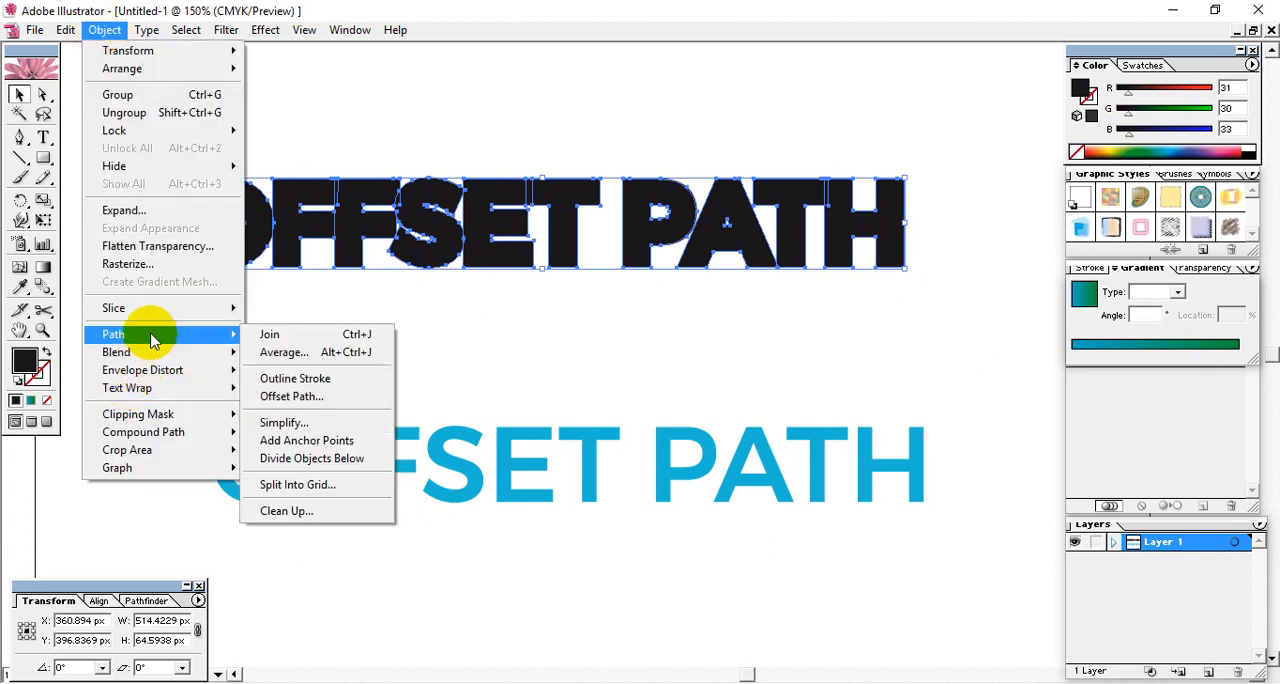
pyautogui.click(295, 397)
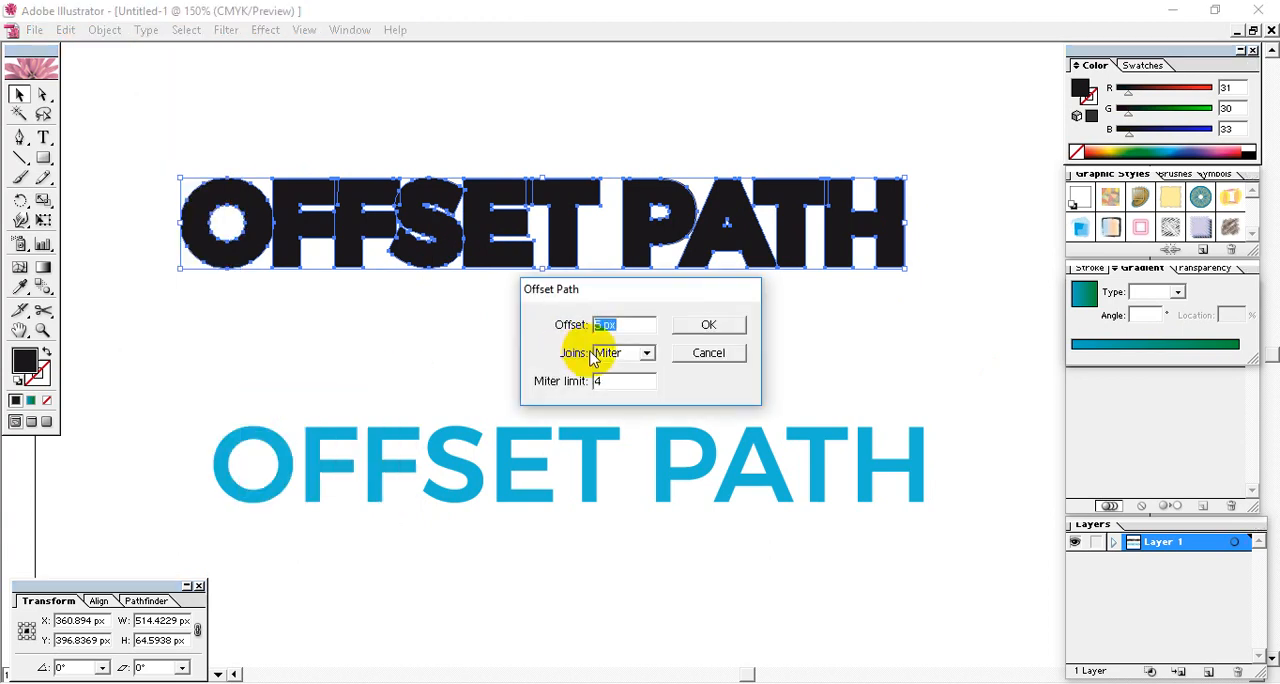
pyautogui.moveTo(640, 327); pyautogui.dragTo(559, 333)
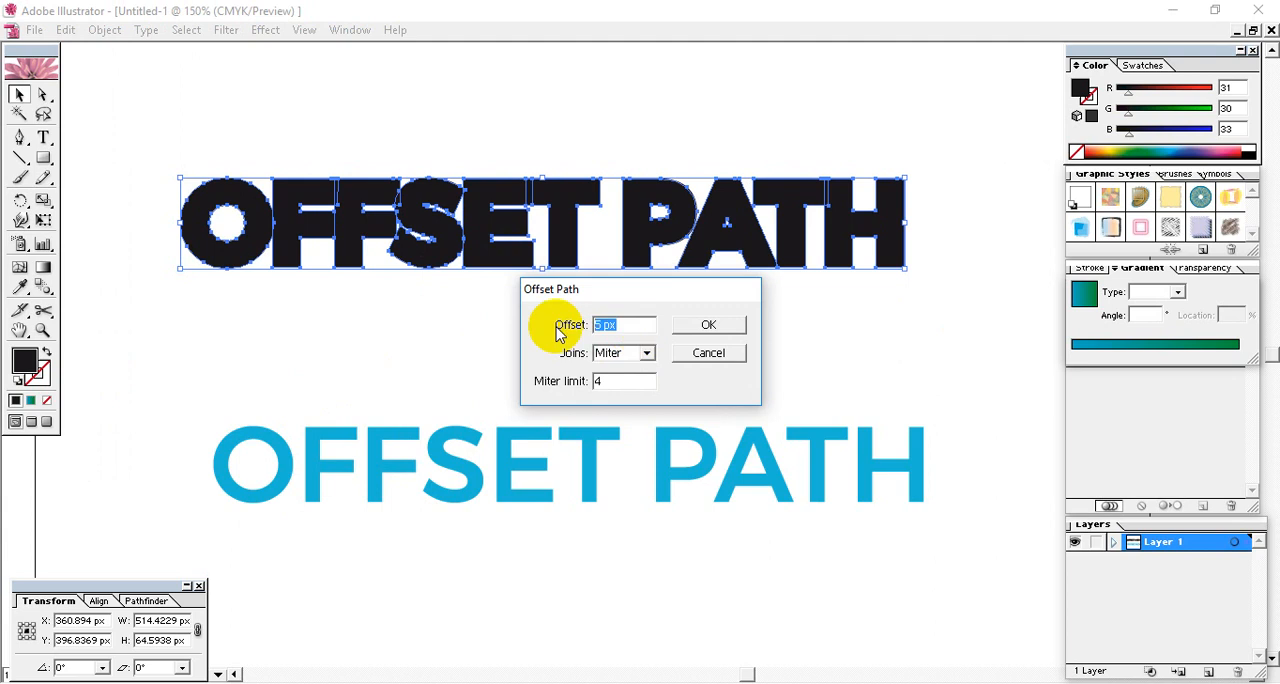
pyautogui.write('2')
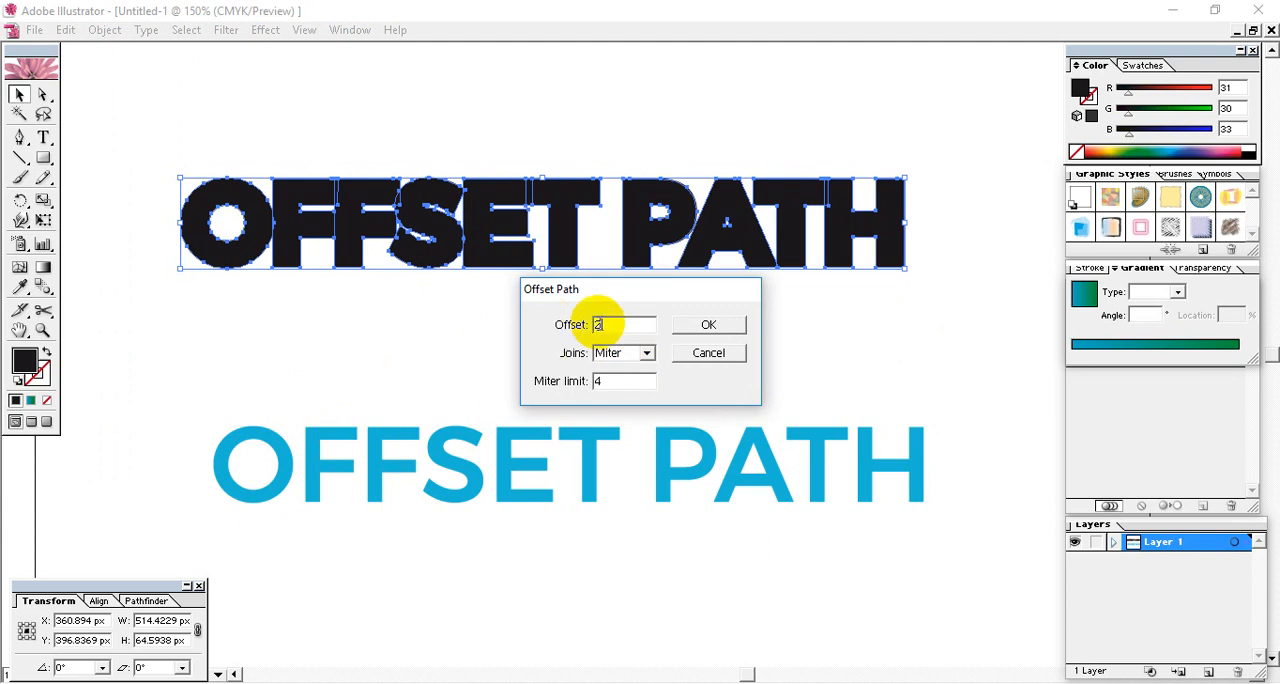
pyautogui.click(713, 327)
pyautogui.click(808, 305)
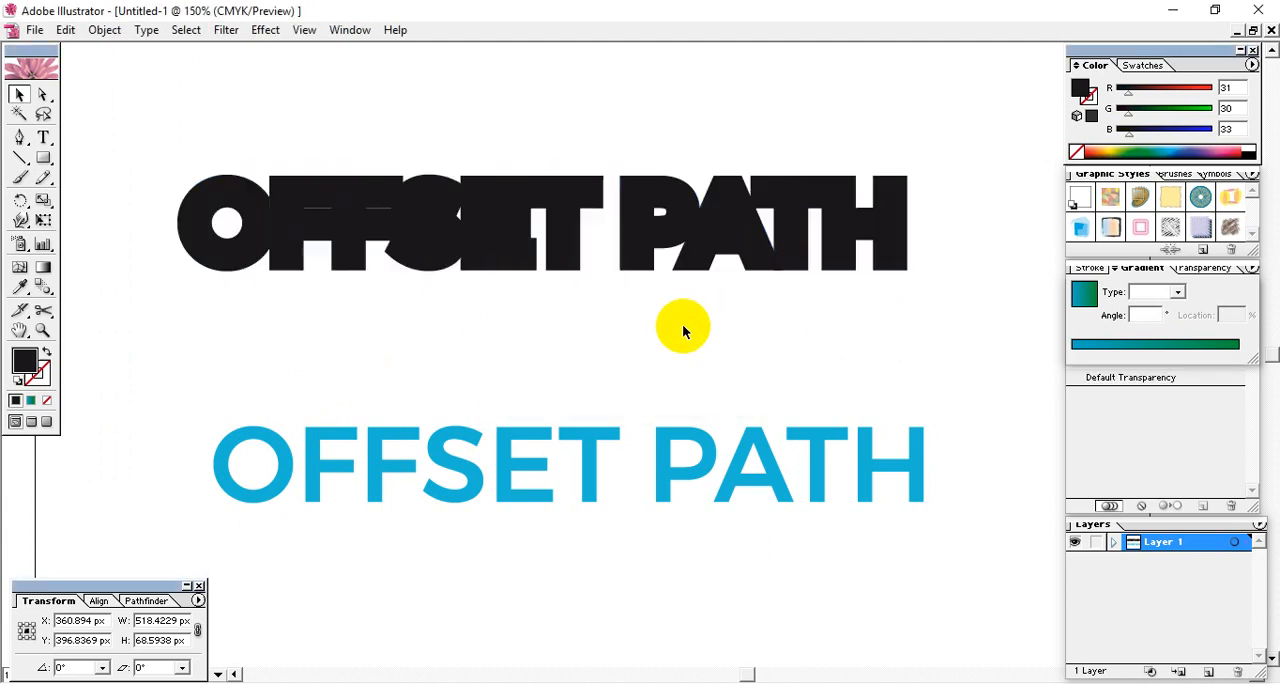
# - Shift the black lettering slightly down and ungroup it to separate its inner letters from the new outer offset
pyautogui.click(507, 235)
pyautogui.moveTo(505, 230)
pyautogui.mouseDown()
pyautogui.moveTo(500, 266)
pyautogui.moveTo(511, 244)
pyautogui.mouseUp()
pyautogui.rightClick(505, 165)
pyautogui.click(535, 200)
pyautogui.click(600, 366)
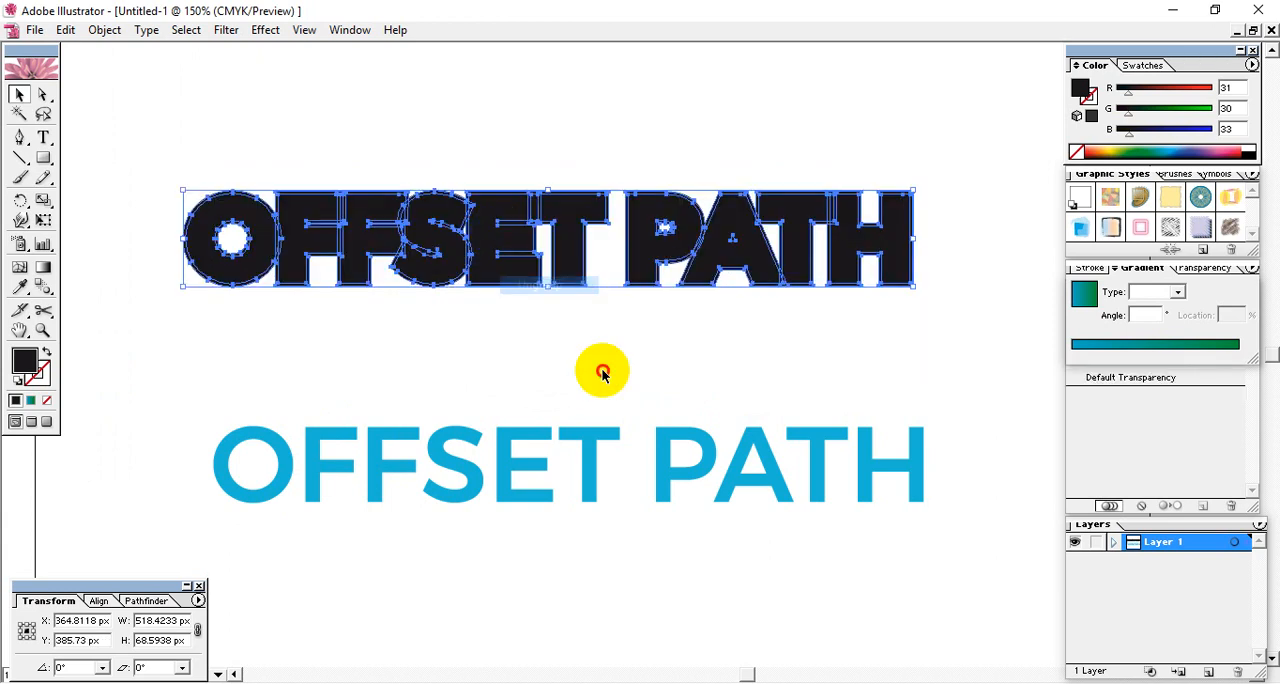
# - Fill all the inner letters of the black OFFSET PATH lettering with blue (RGB 73, 172, 209)
pyautogui.click(503, 246)
pyautogui.keyDown('shift'); pyautogui.click(432, 240); pyautogui.keyUp('shift')
pyautogui.keyDown('shift'); pyautogui.click(305, 242); pyautogui.keyUp('shift')
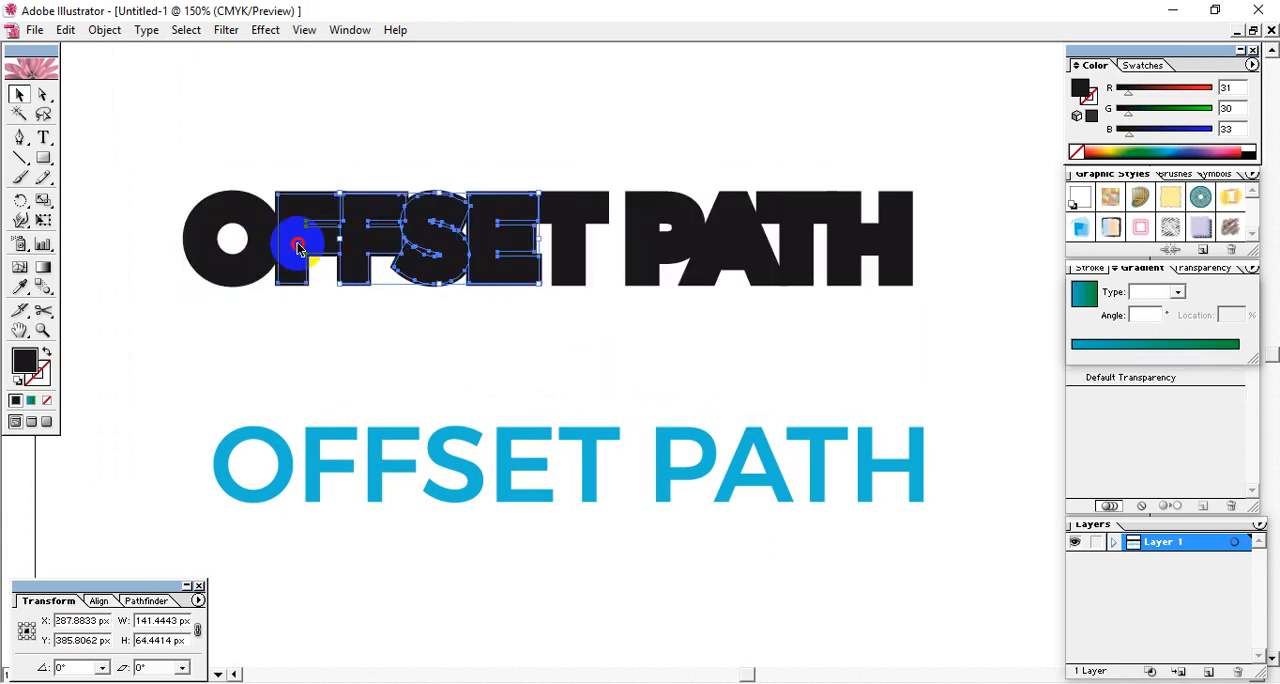
pyautogui.keyDown('shift'); pyautogui.click(205, 262); pyautogui.keyUp('shift')
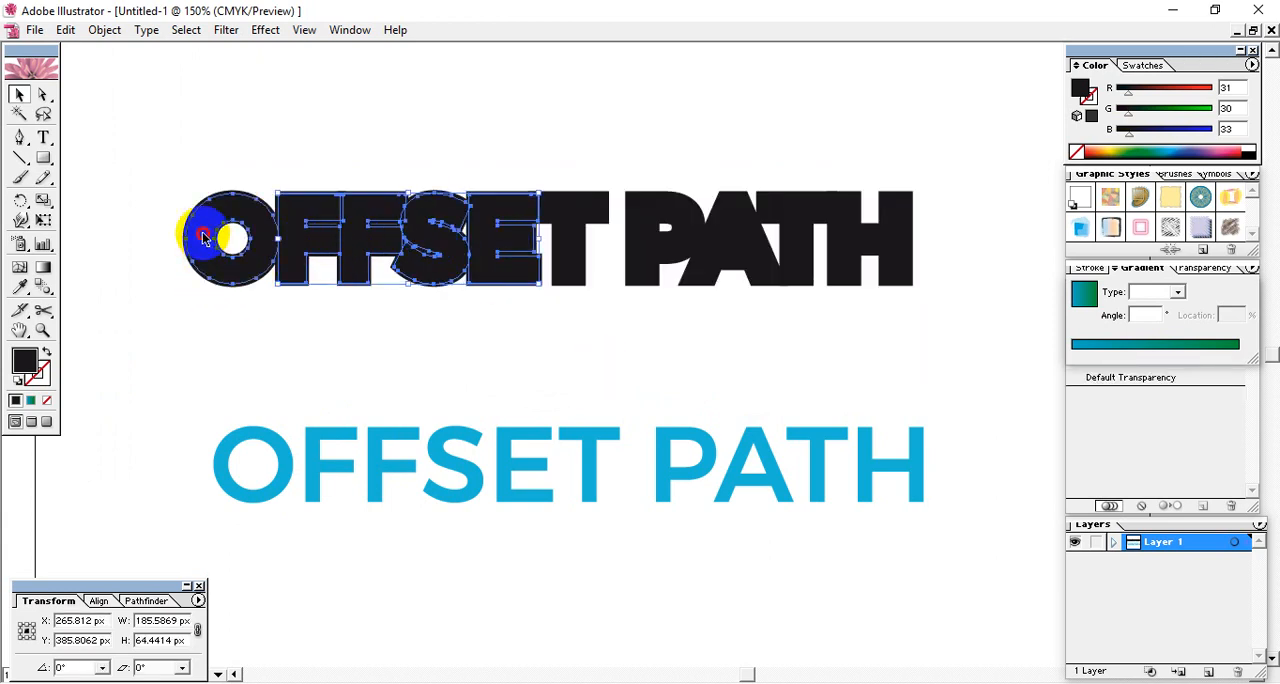
pyautogui.keyDown('shift'); pyautogui.click(567, 216); pyautogui.keyUp('shift')
pyautogui.keyDown('shift'); pyautogui.click(648, 240); pyautogui.keyUp('shift')
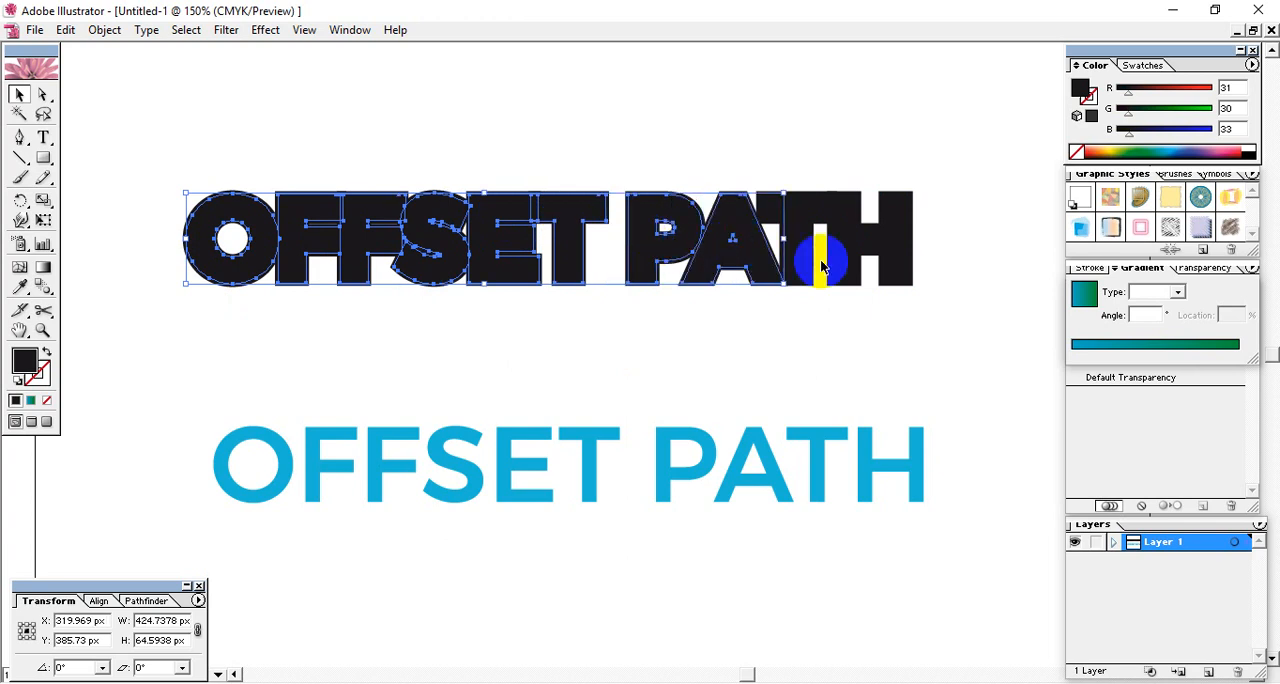
pyautogui.keyDown('shift'); pyautogui.click(780, 250); pyautogui.keyUp('shift')
pyautogui.keyDown('shift'); pyautogui.click(862, 246); pyautogui.keyUp('shift')
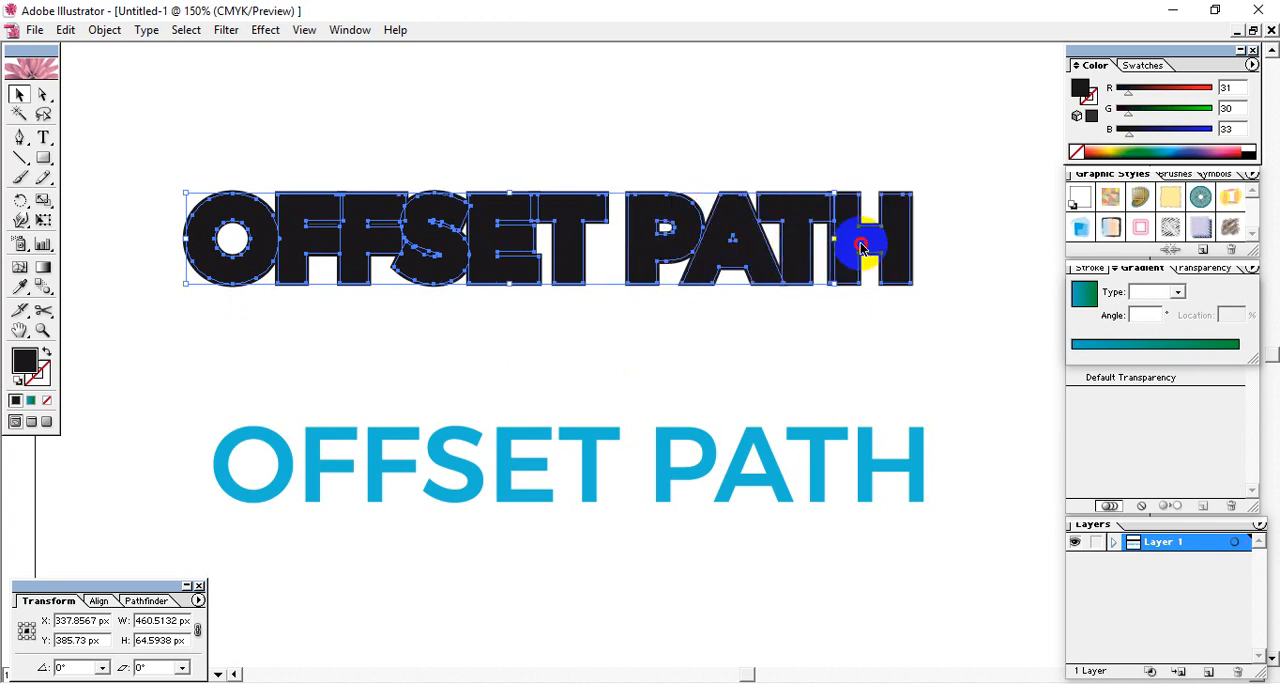
pyautogui.click(1174, 148)
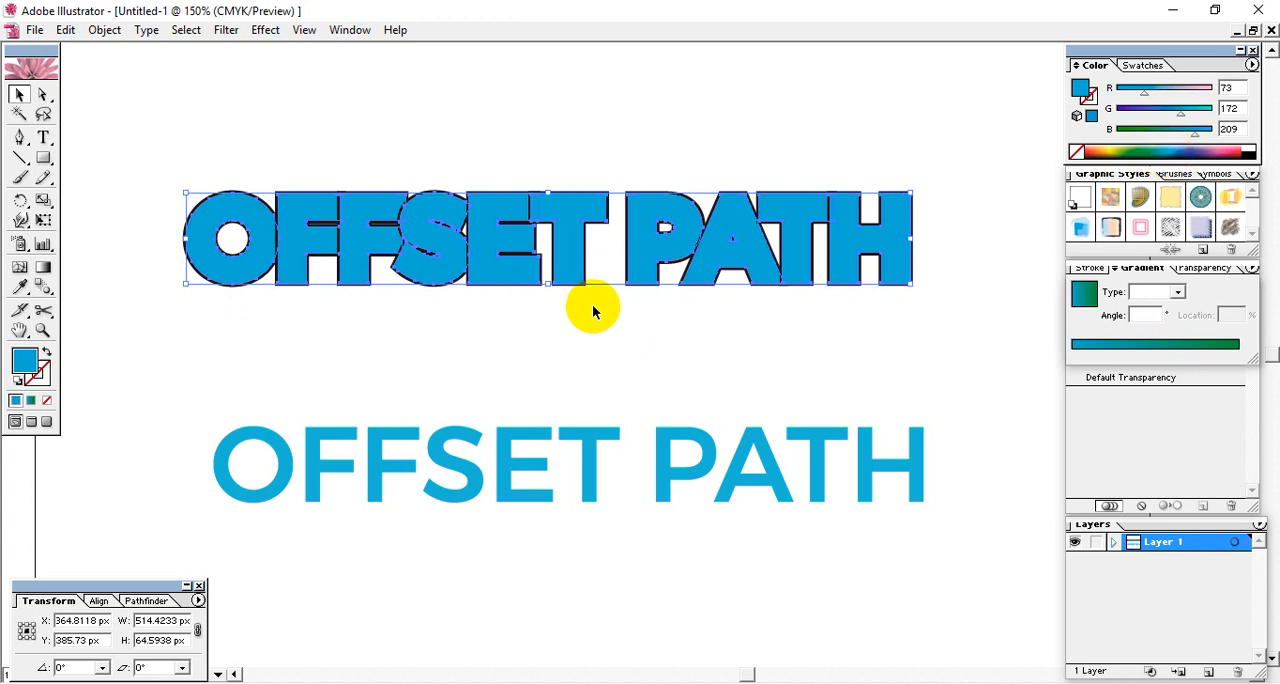
# - Group the thick blue letters and the black outer letters separately, and lay the blue group roughly over the black one
pyautogui.moveTo(737, 253); pyautogui.dragTo(723, 390)
pyautogui.moveTo(192, 173); pyautogui.dragTo(945, 296)
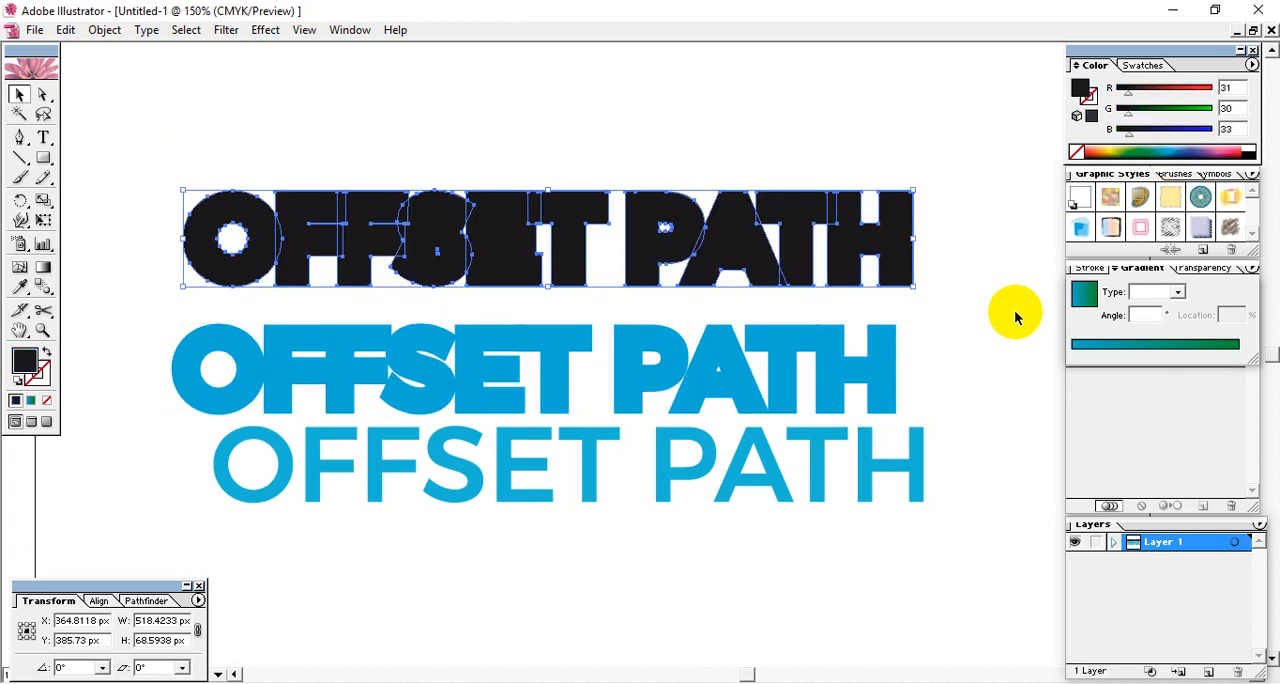
pyautogui.moveTo(758, 357); pyautogui.dragTo(735, 209)
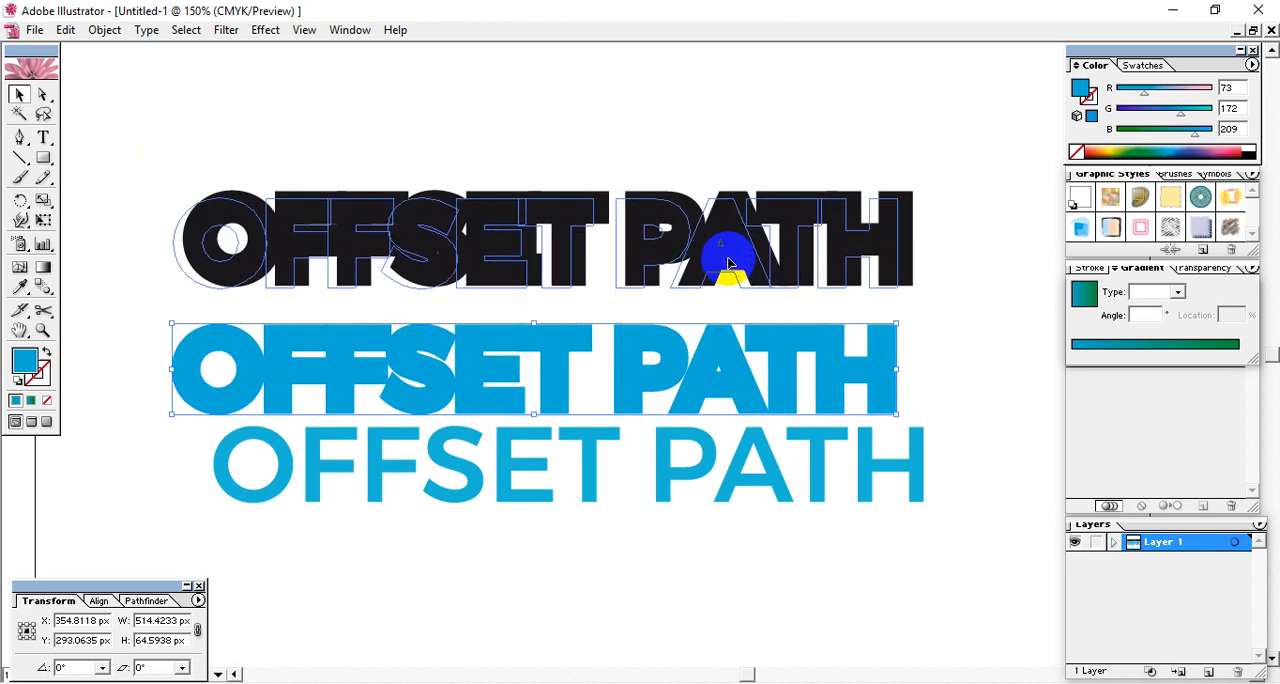
# - Place the thin blue lettering over the two thick layers and fill it with purple (RGB 75, 60, 136)
pyautogui.moveTo(657, 460); pyautogui.dragTo(660, 264)
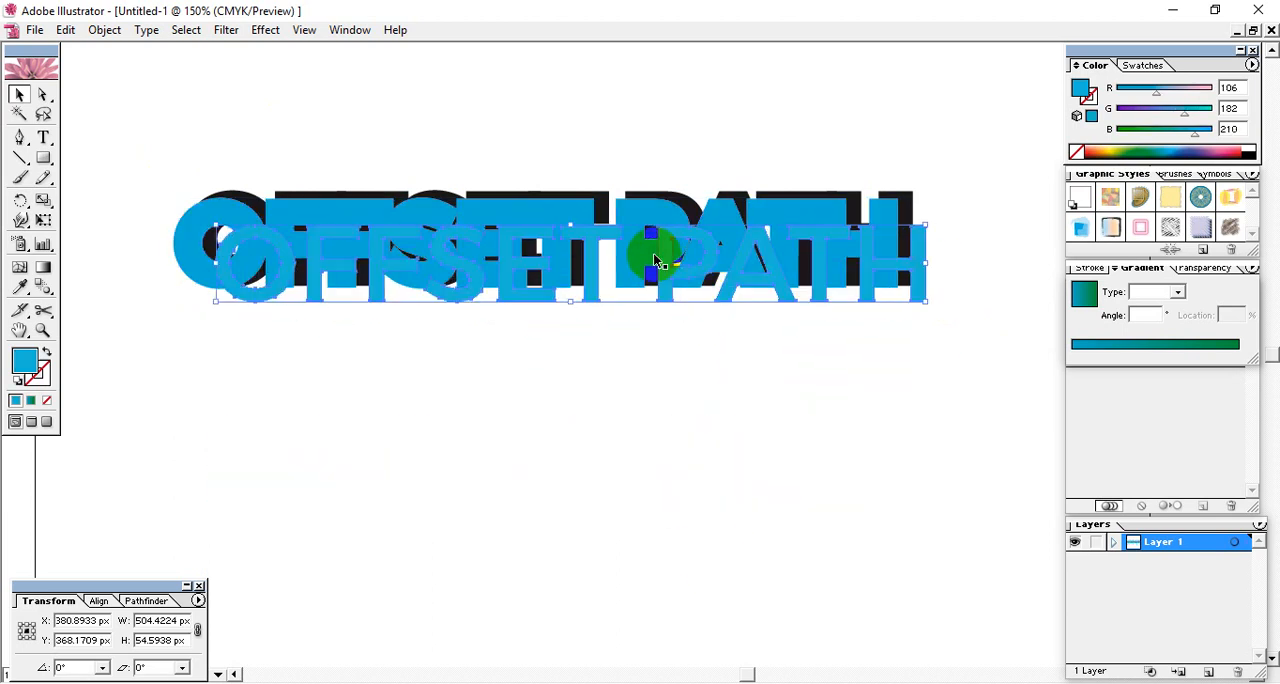
pyautogui.click(1197, 153)
# - Align the centres of all three lettering layers horizontally and vertically
pyautogui.moveTo(827, 463); pyautogui.dragTo(242, 113)
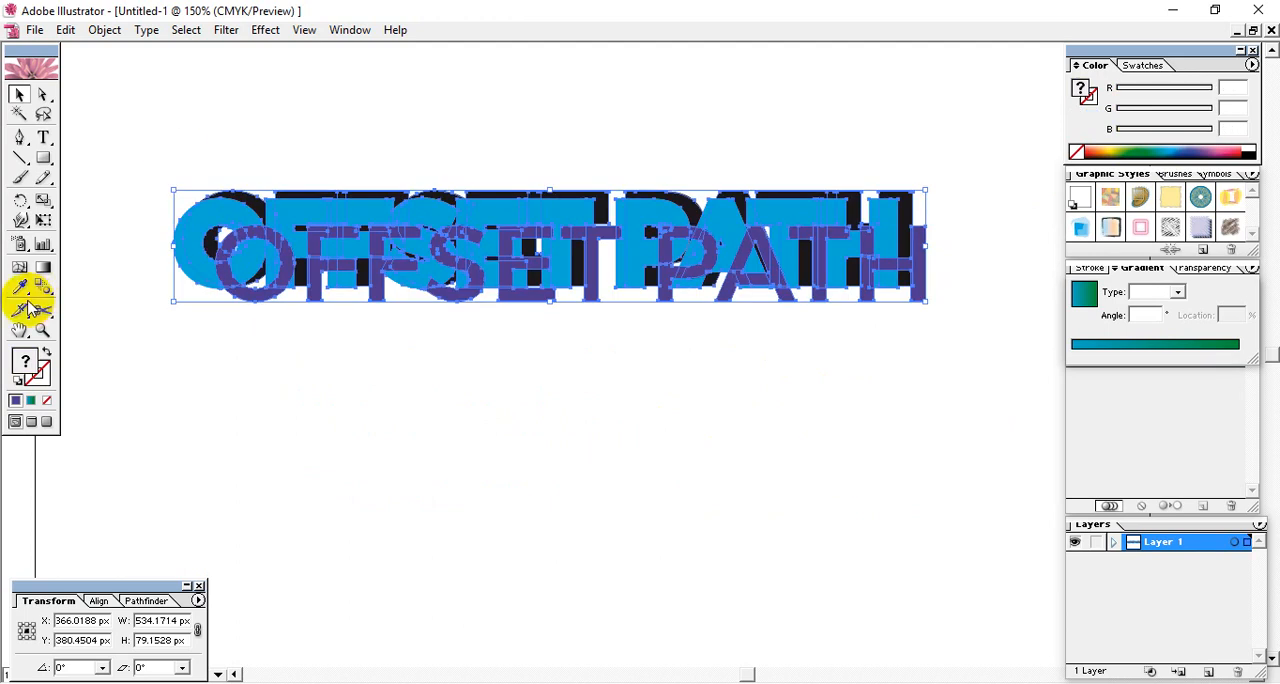
pyautogui.click(98, 601)
pyautogui.click(60, 632)
pyautogui.click(157, 634)
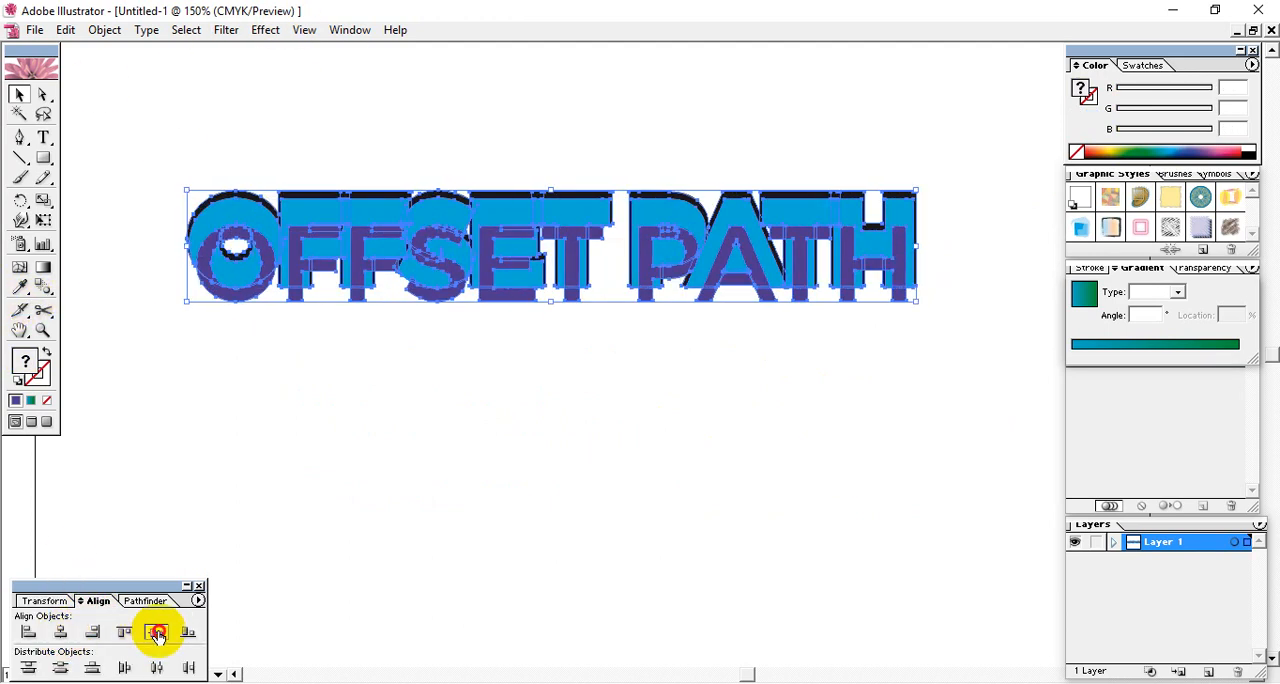
pyautogui.click(628, 462)
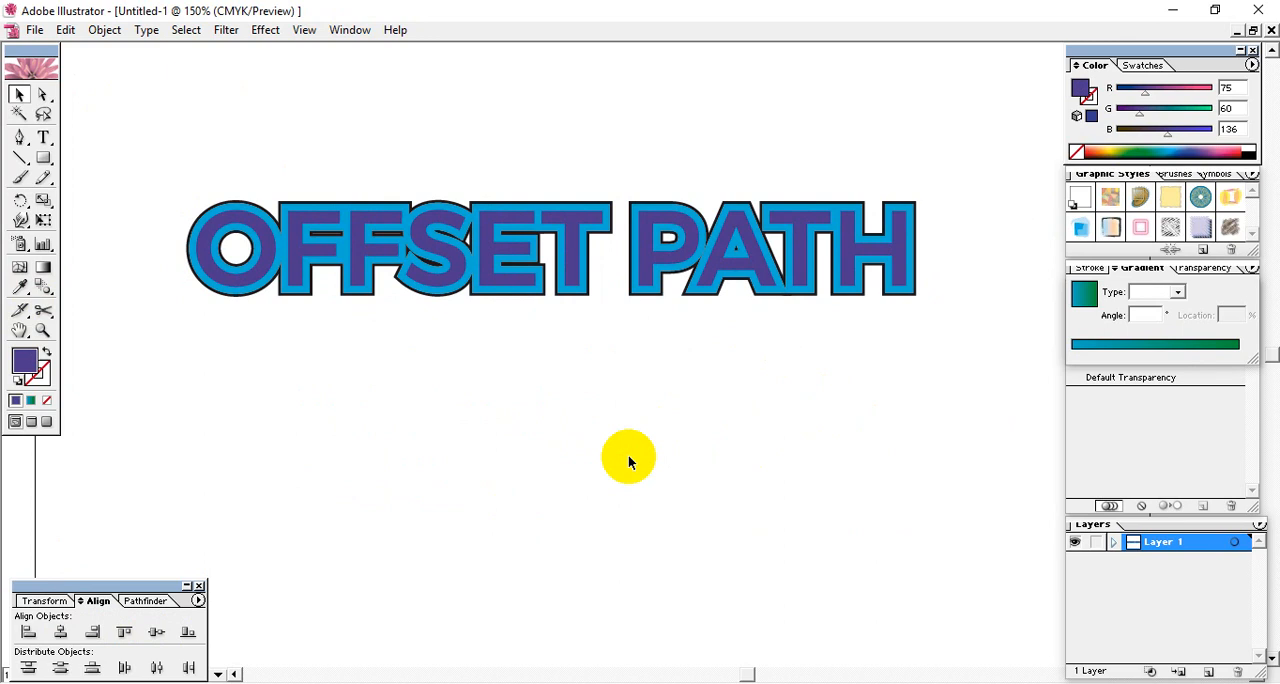
# - Fill the purple top lettering with white and deselect the artwork
pyautogui.click(551, 275)
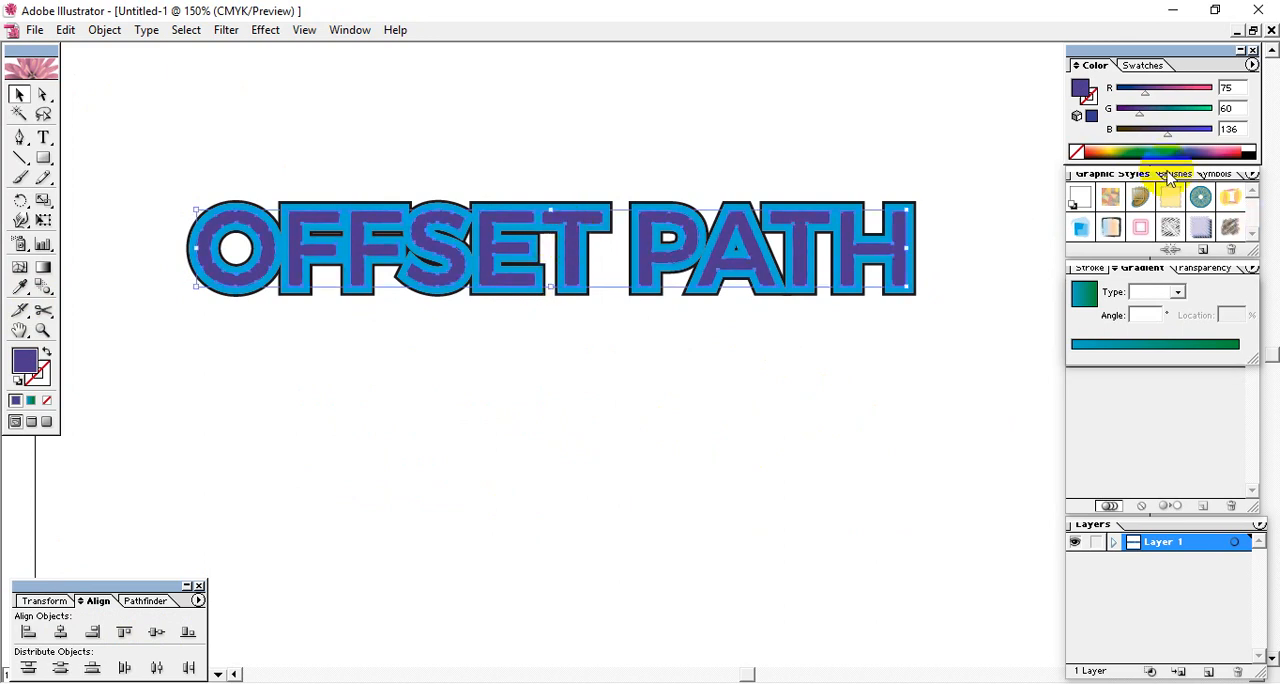
pyautogui.click(1254, 150)
pyautogui.click(882, 418)
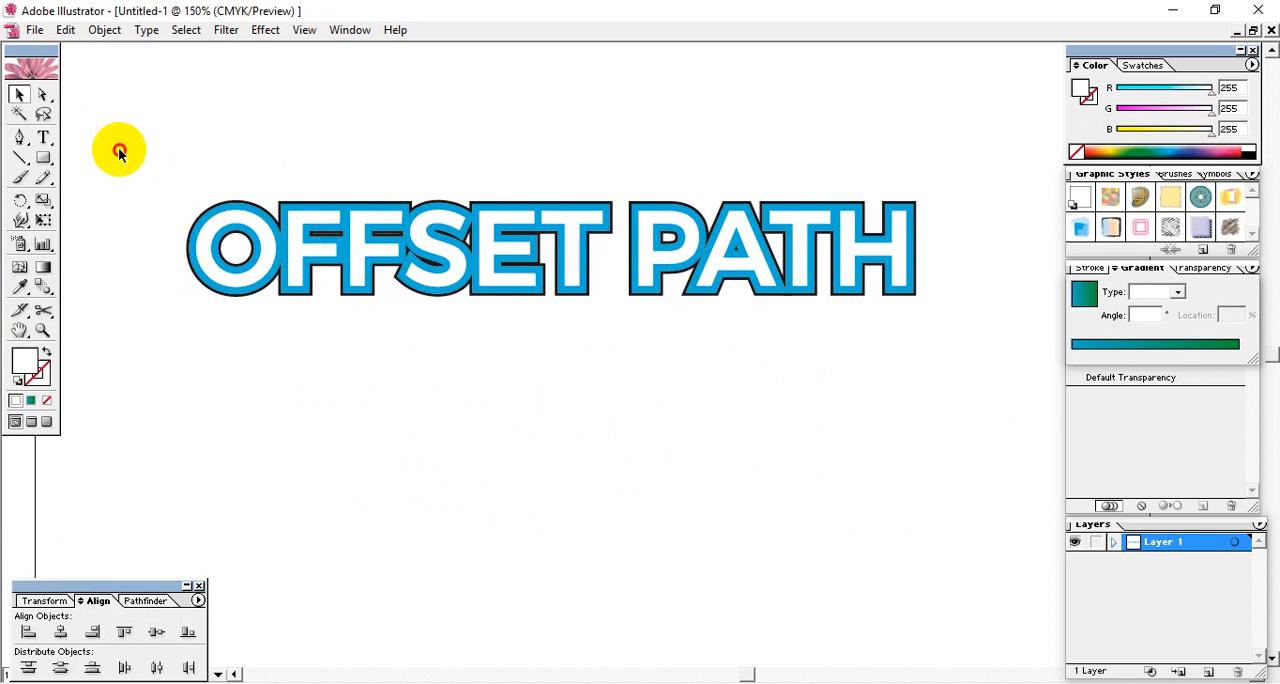
pyautogui.moveTo(118, 148); pyautogui.dragTo(945, 400)
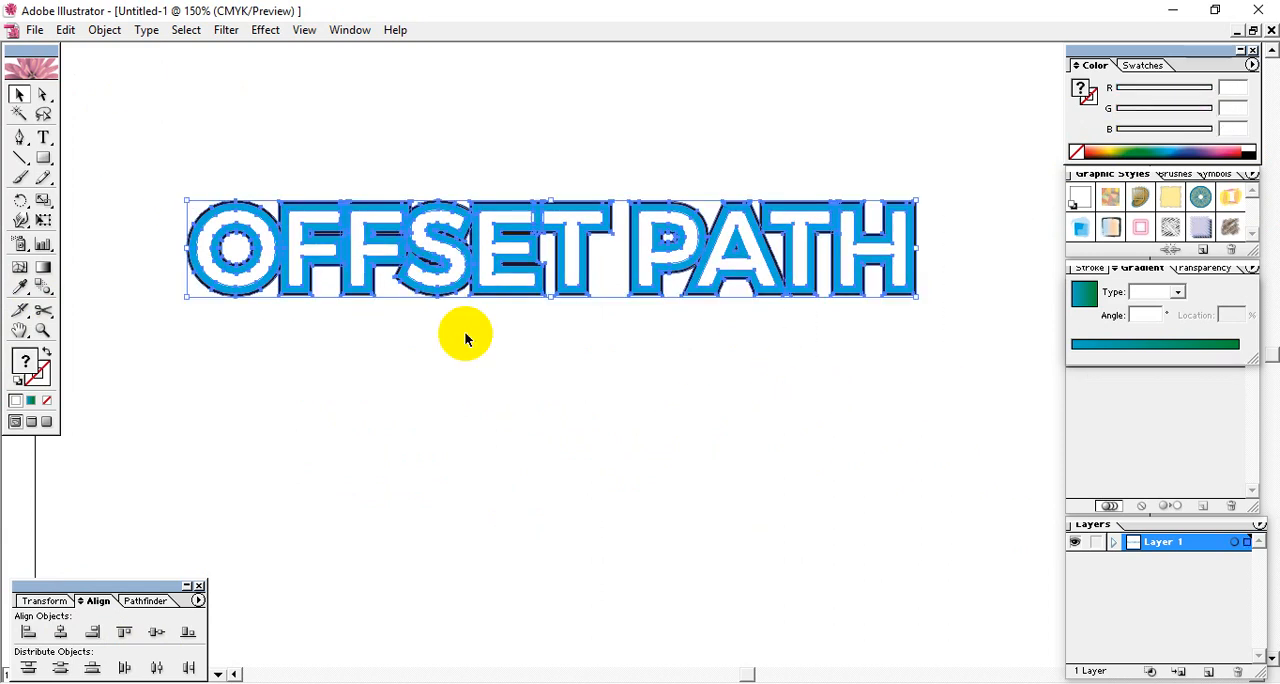
pyautogui.click(587, 370)
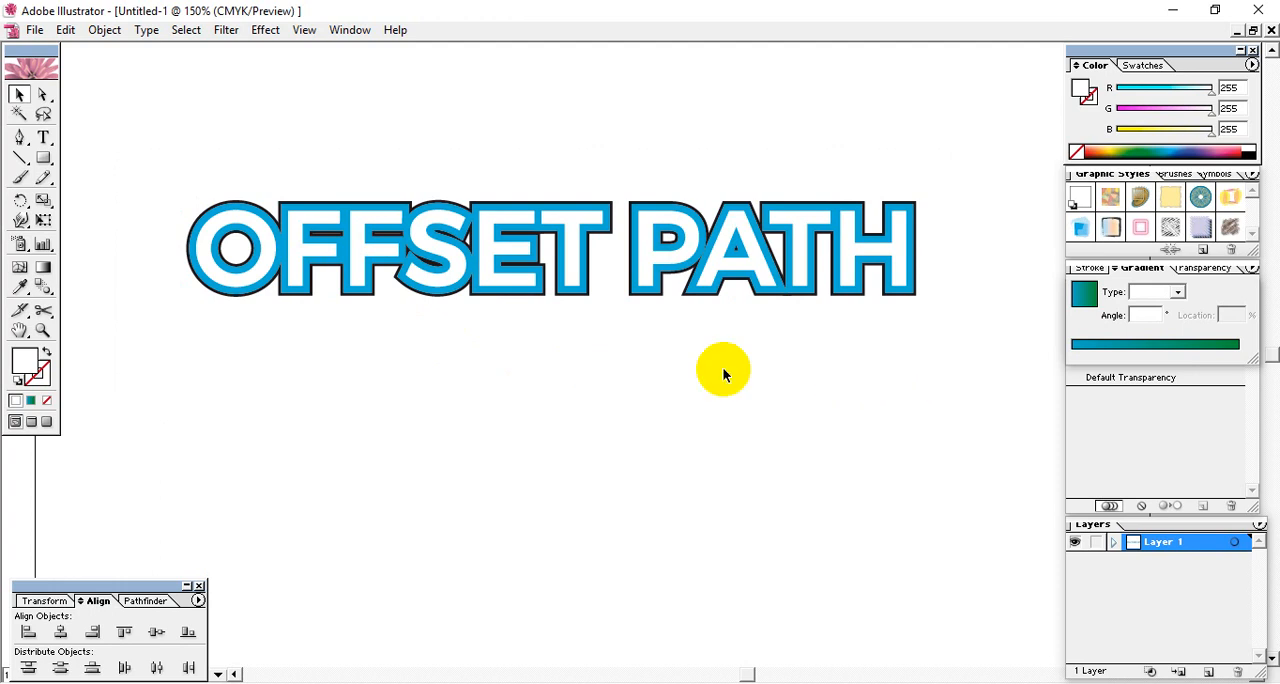
pyautogui.click(453, 256)
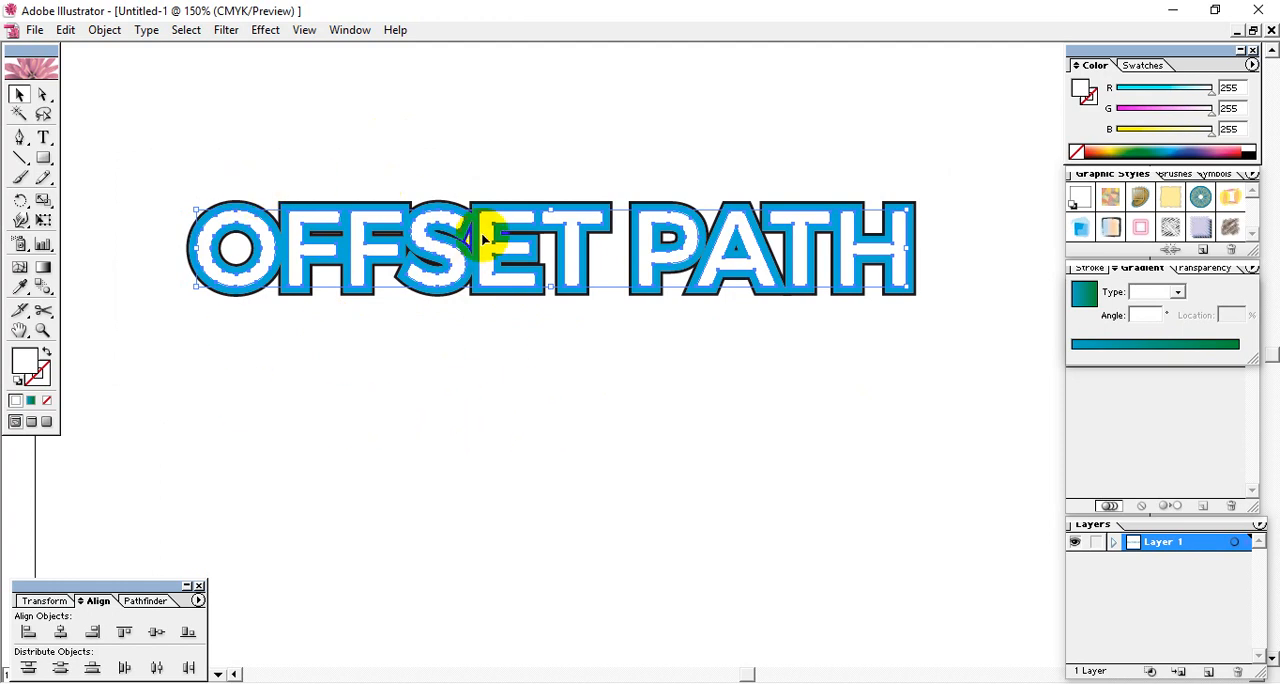
pyautogui.click(102, 32)
pyautogui.moveTo(68, 36)
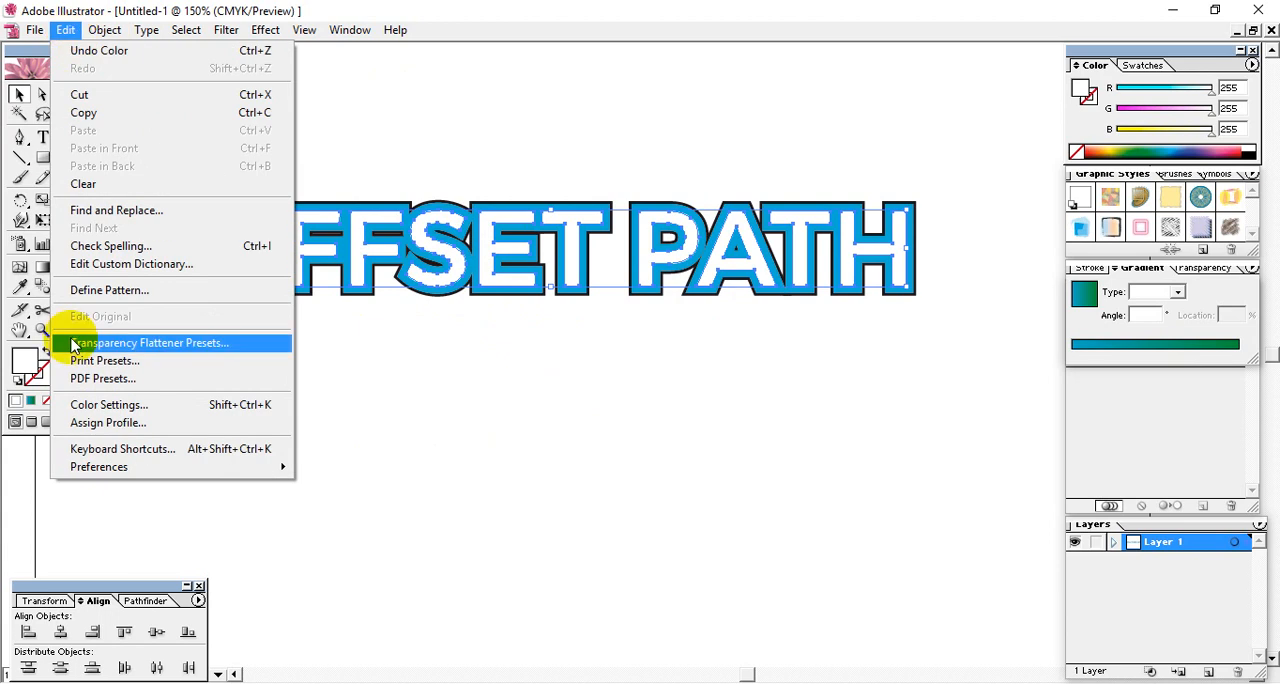
pyautogui.moveTo(100, 467)
pyautogui.click(387, 486)
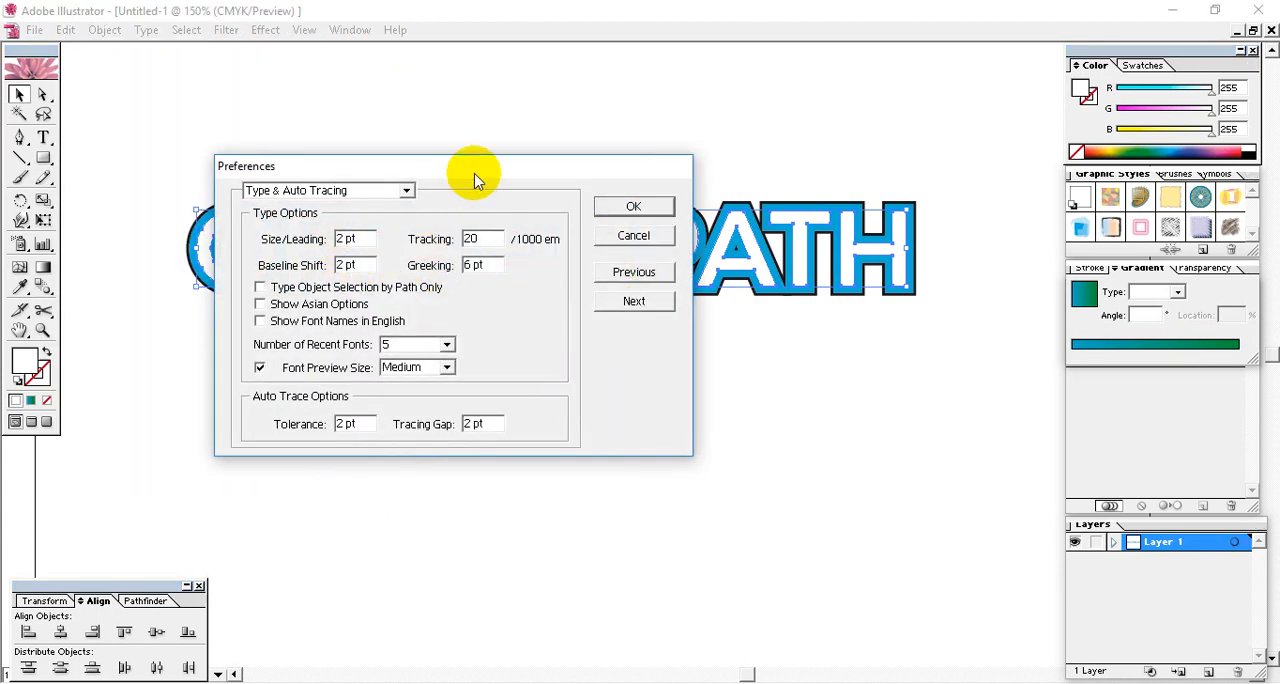
pyautogui.moveTo(466, 168); pyautogui.dragTo(487, 165)
pyautogui.click(668, 232)
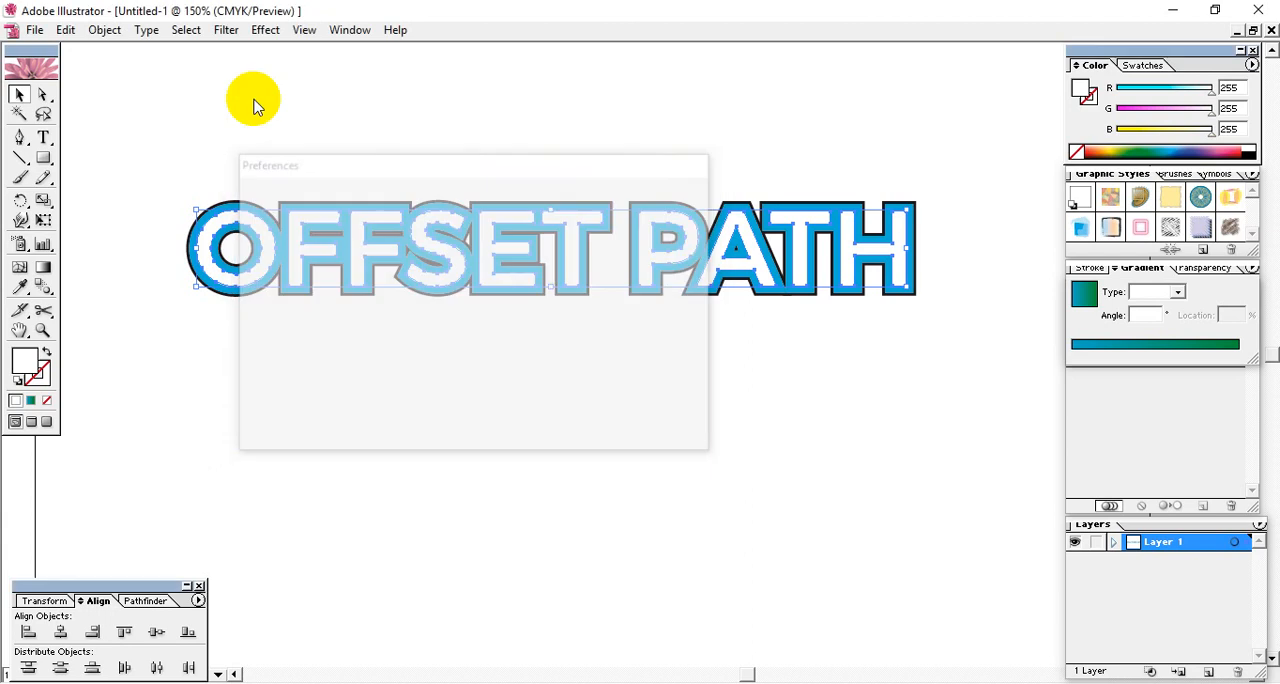
# - Set the General units to Inches in the Units & Display Performance preferences
pyautogui.click(65, 29)
pyautogui.moveTo(130, 467)
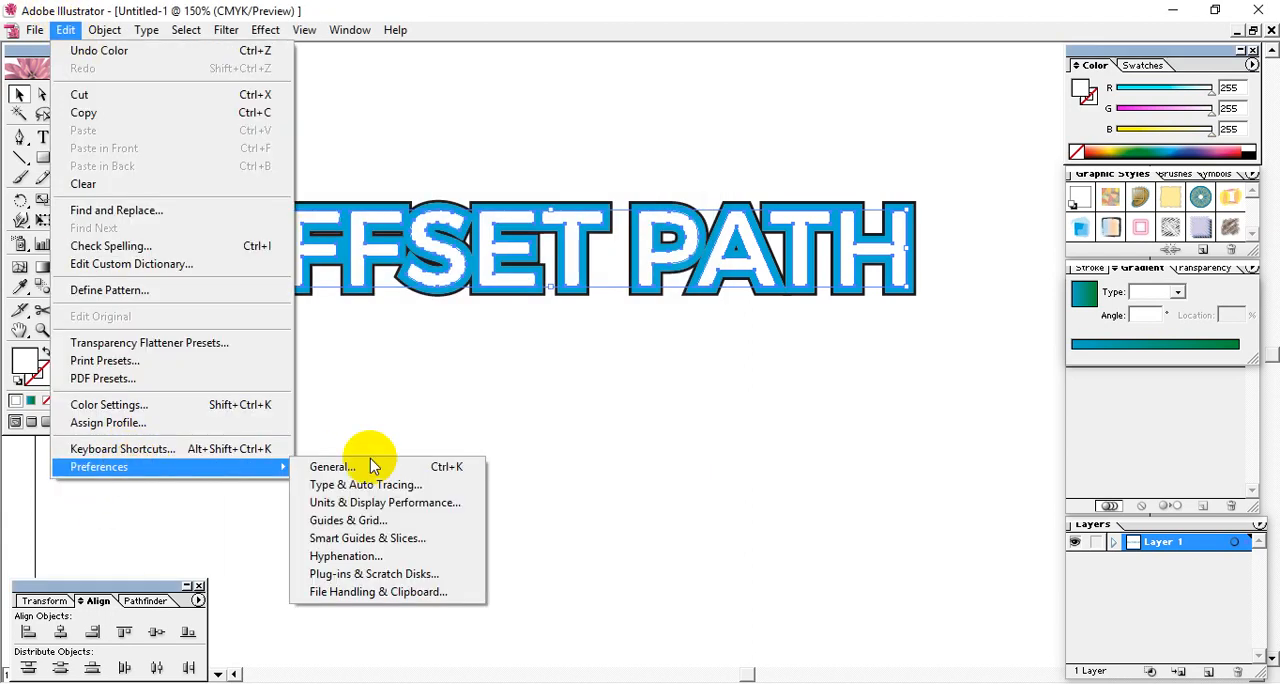
pyautogui.click(362, 501)
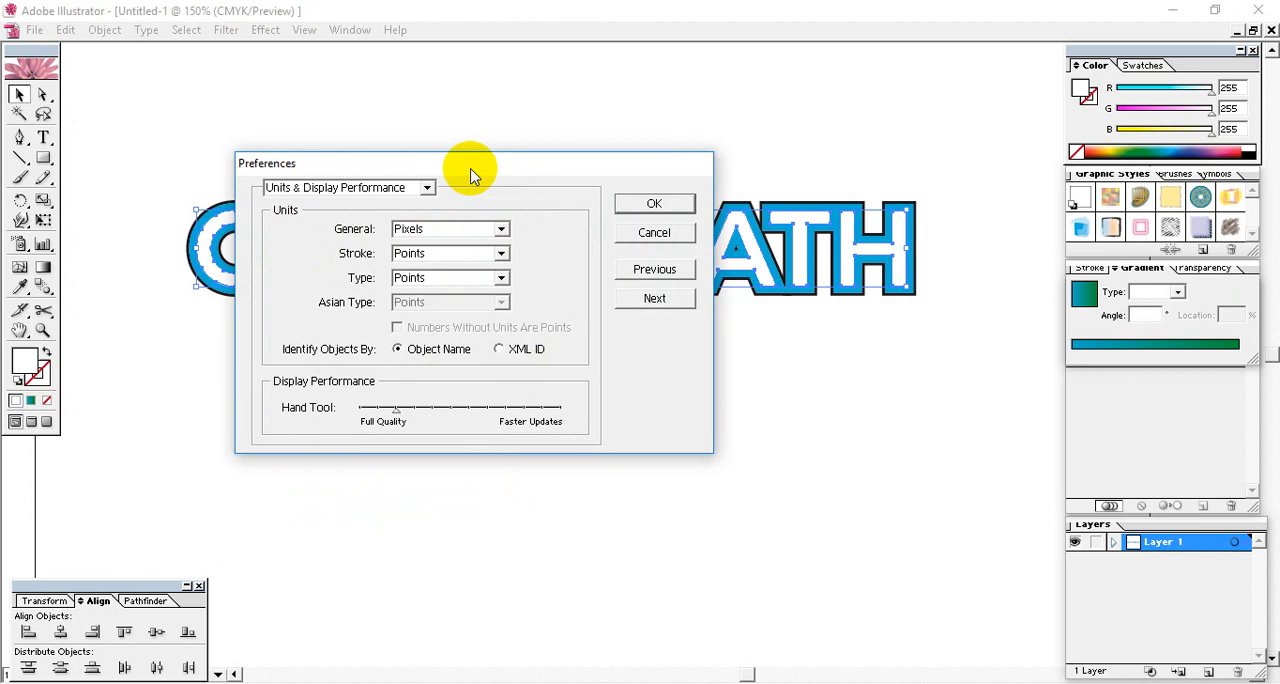
pyautogui.moveTo(470, 166); pyautogui.dragTo(442, 210)
pyautogui.click(428, 273)
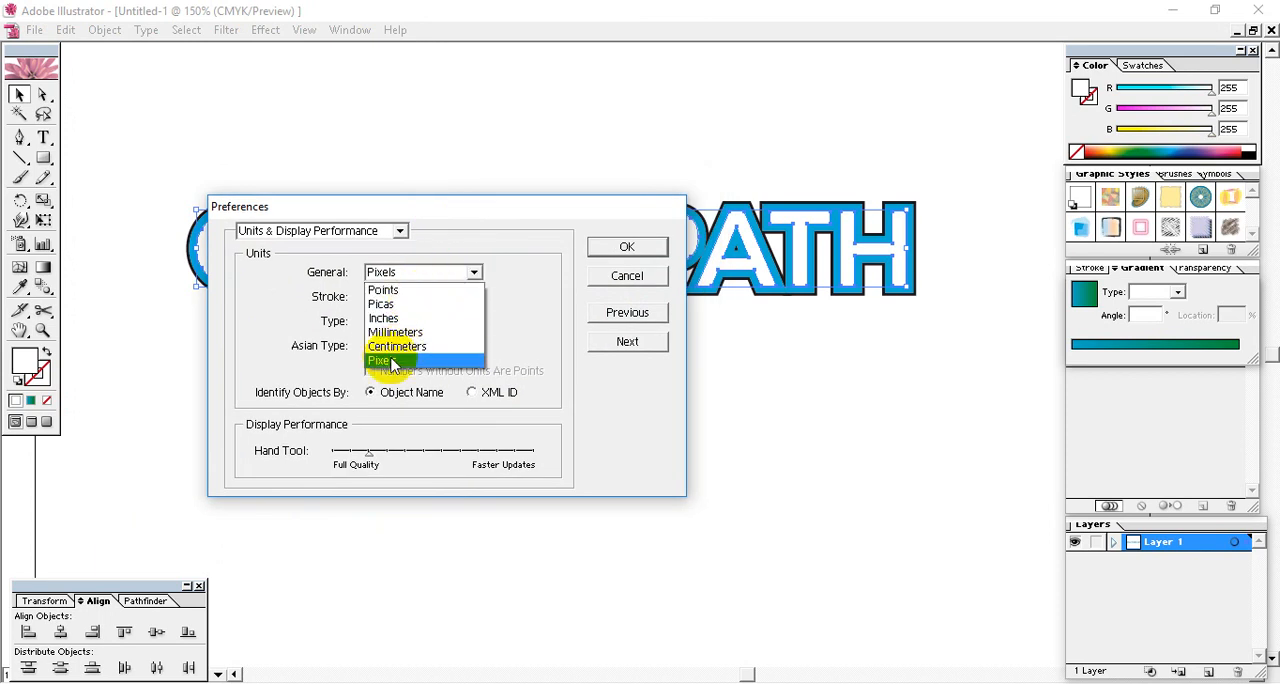
pyautogui.click(400, 318)
pyautogui.click(626, 246)
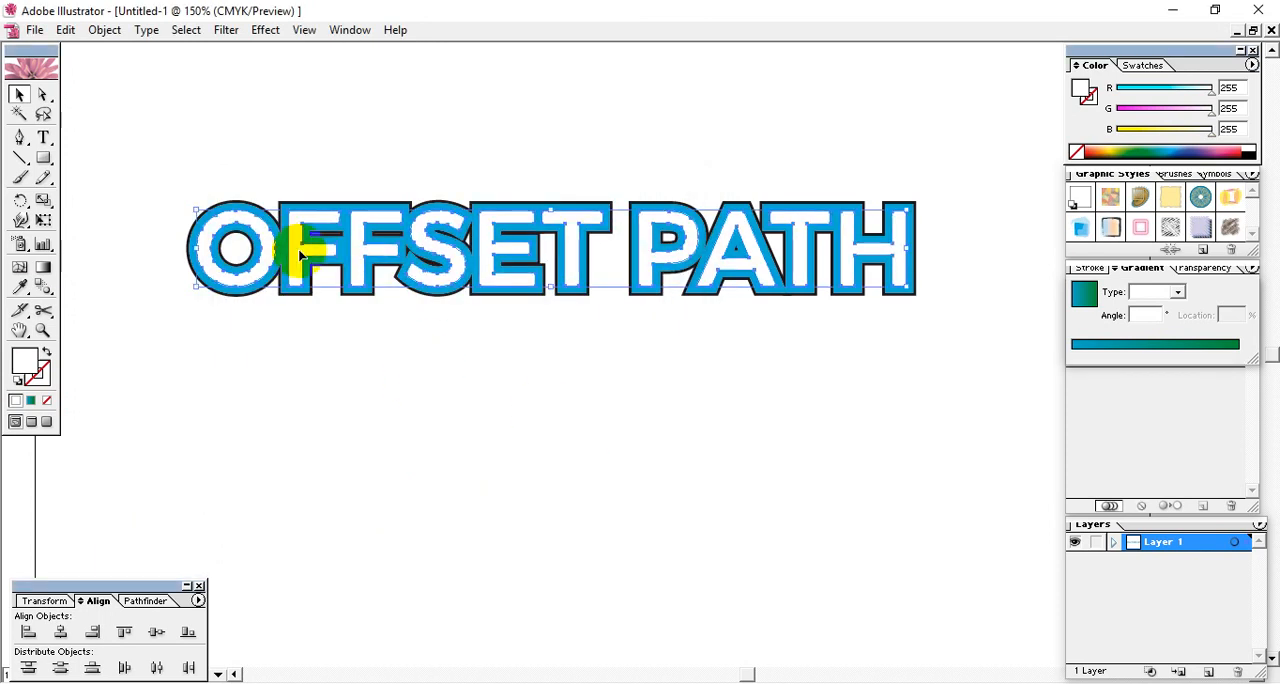
# - Move the white lettering below the blue letters, and view its Offset Path settings without applying an offset
pyautogui.moveTo(299, 256); pyautogui.dragTo(281, 429)
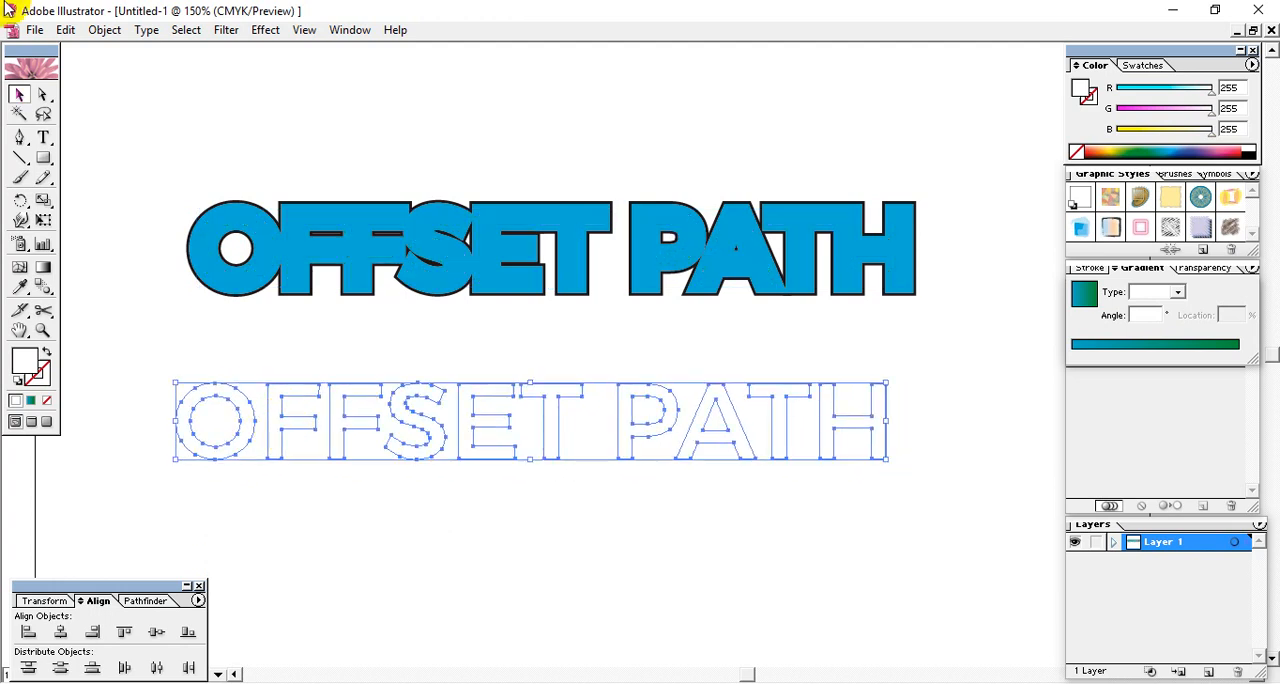
pyautogui.click(103, 29)
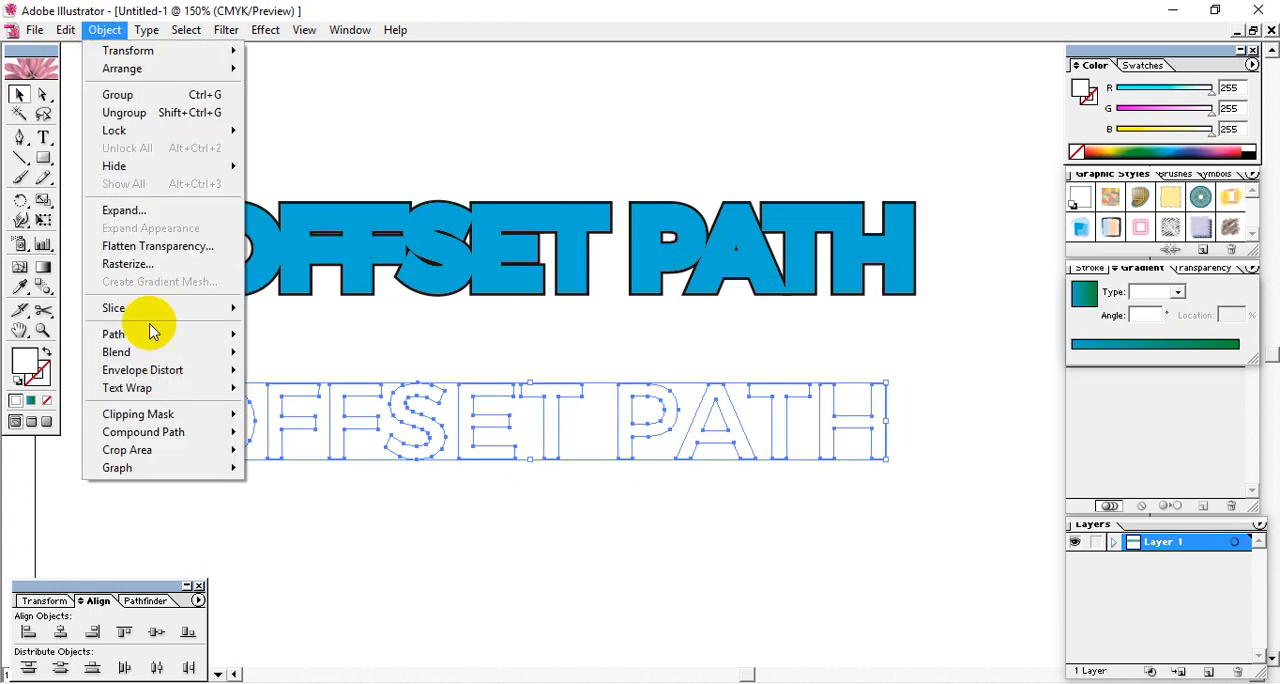
pyautogui.moveTo(150, 338)
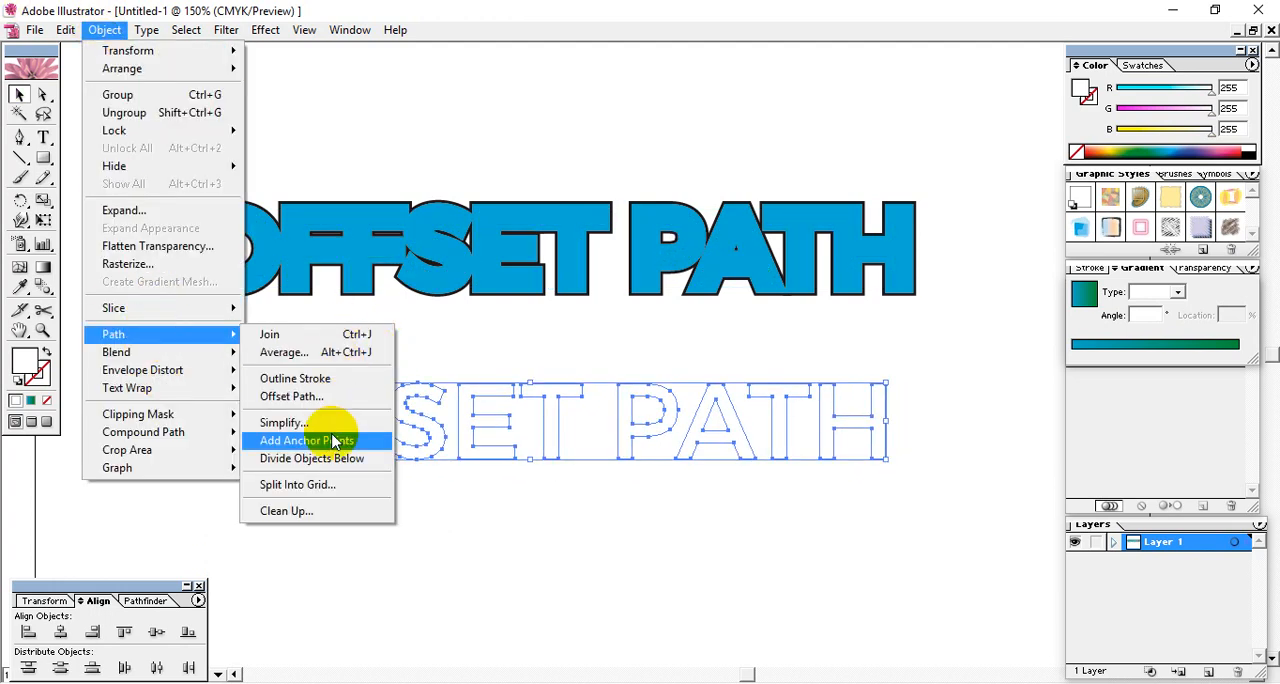
pyautogui.click(291, 396)
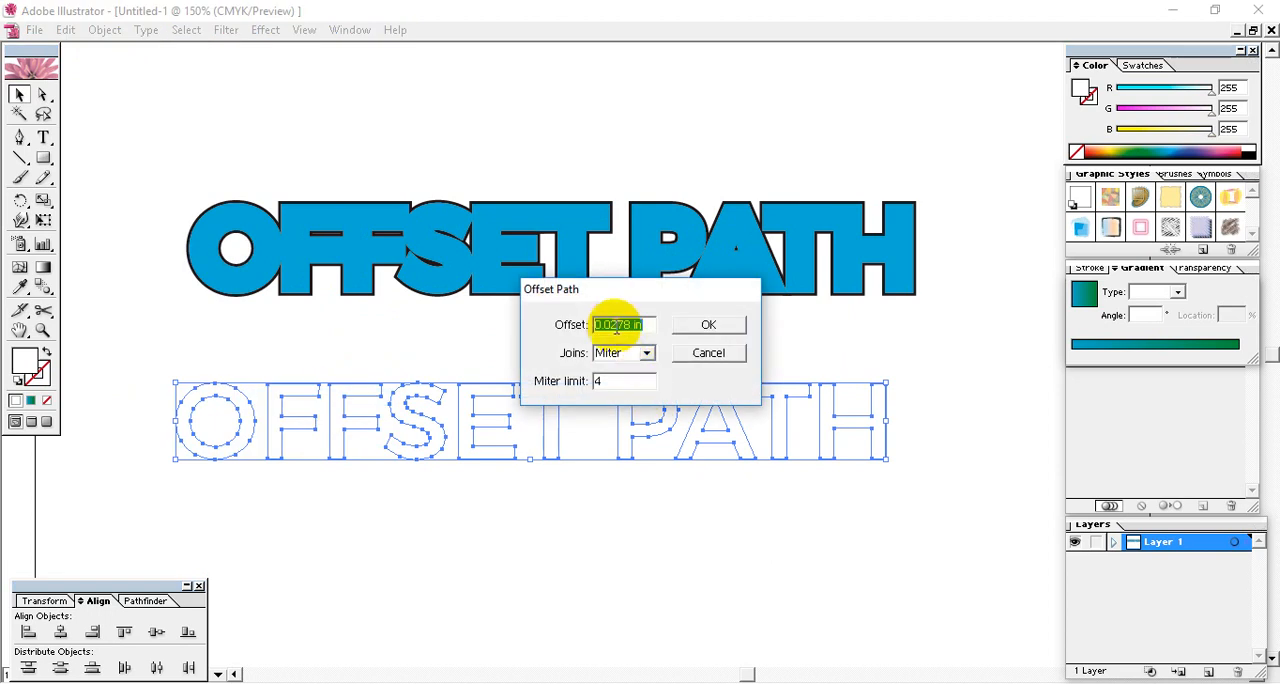
pyautogui.click(705, 354)
# - Set the General units to Pixels in the Units & Display Performance preferences
pyautogui.click(104, 30)
pyautogui.moveTo(64, 30)
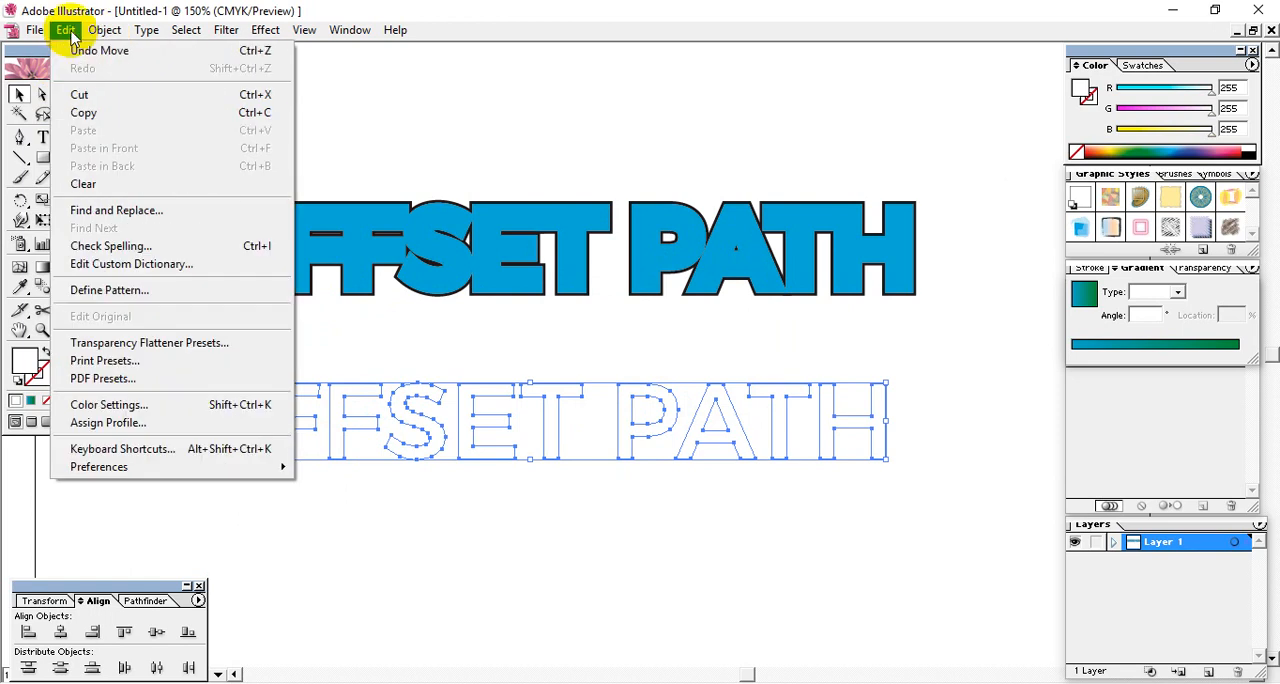
pyautogui.moveTo(137, 464)
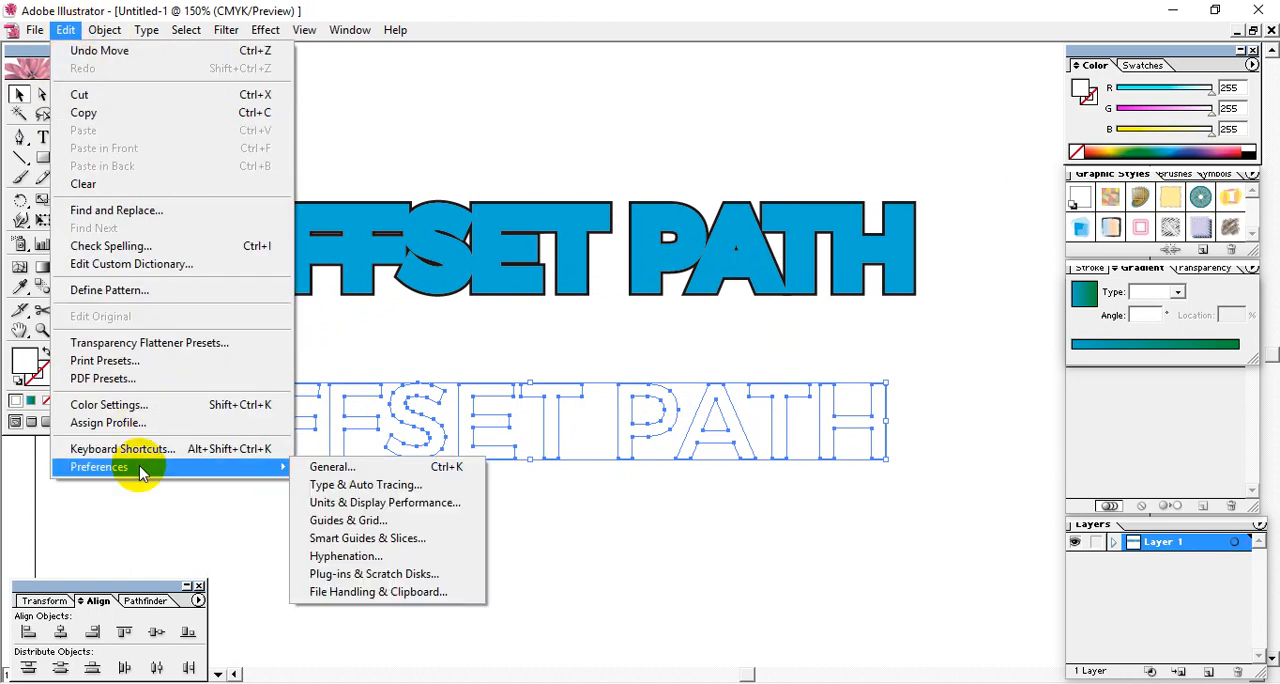
pyautogui.click(420, 502)
pyautogui.moveTo(455, 208); pyautogui.dragTo(492, 55)
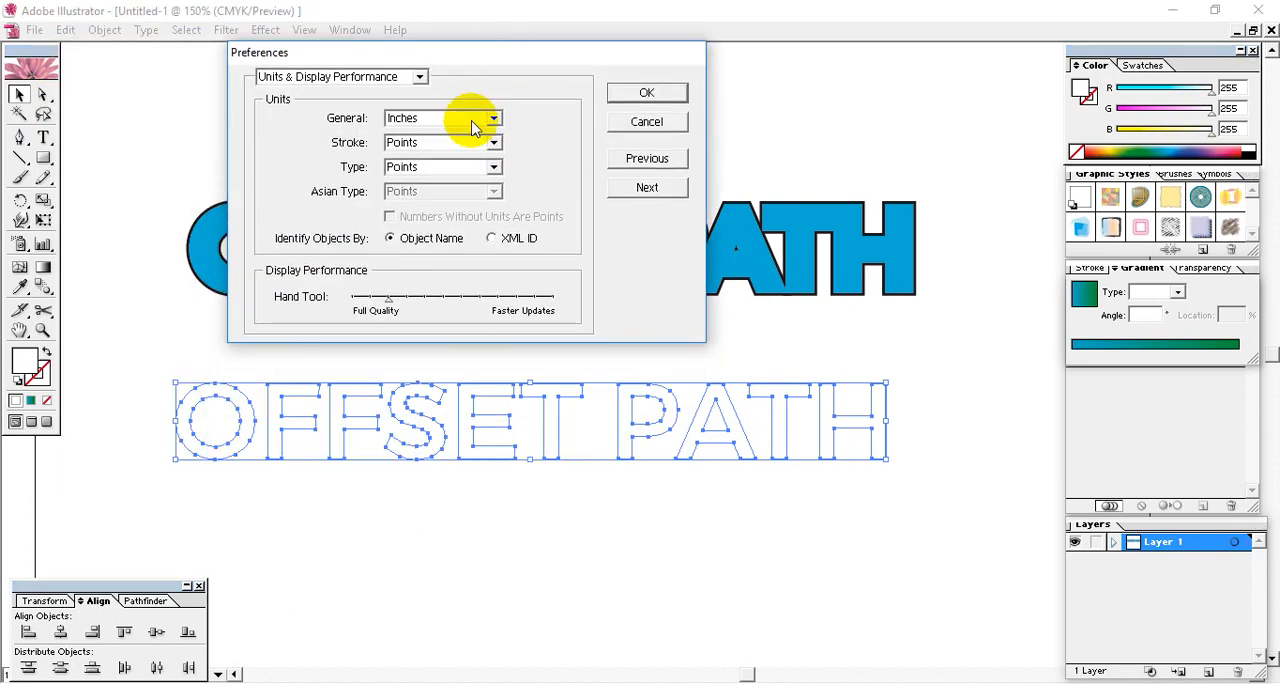
pyautogui.click(493, 118)
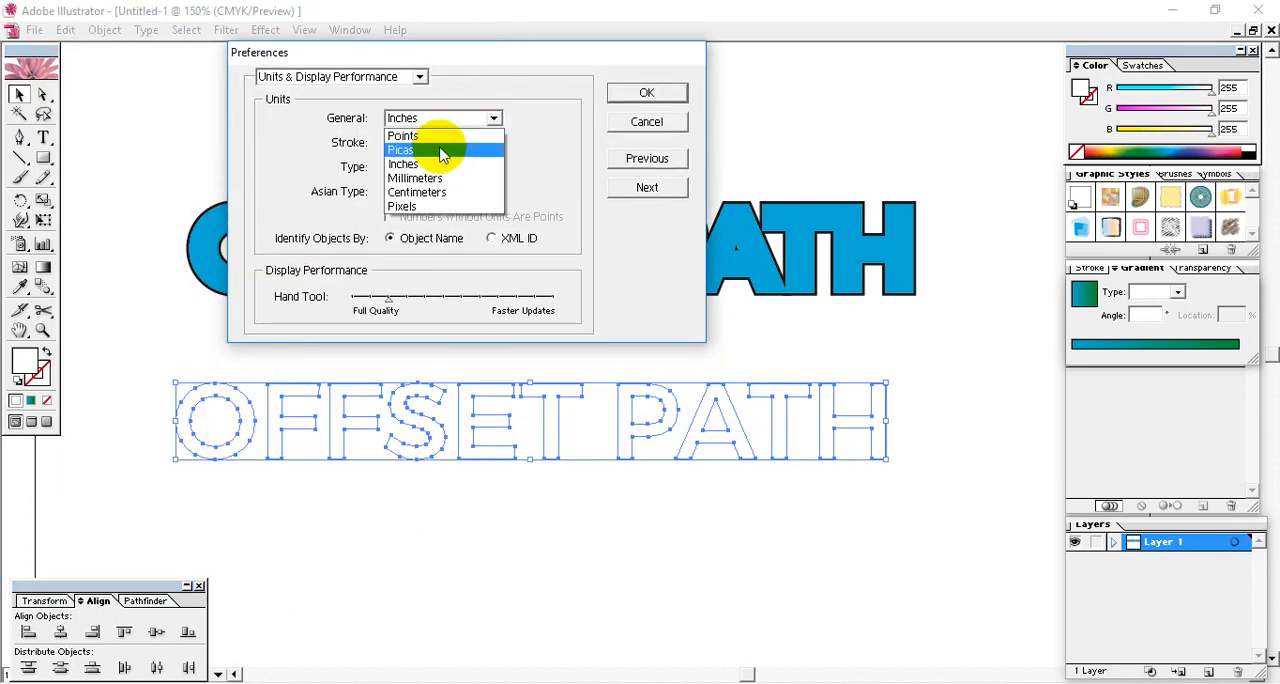
pyautogui.click(418, 208)
pyautogui.click(644, 93)
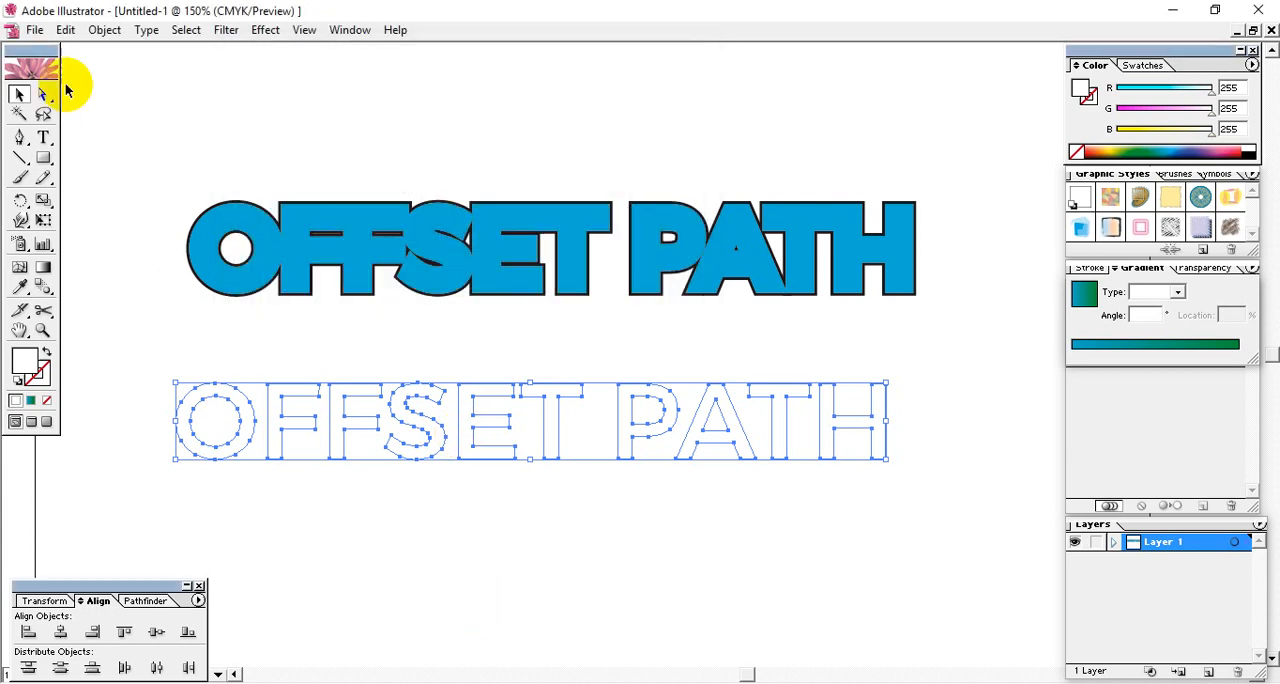
# - Offset the paths of the white lettering by 2 px with miter joins and a miter limit of 4
pyautogui.click(104, 30)
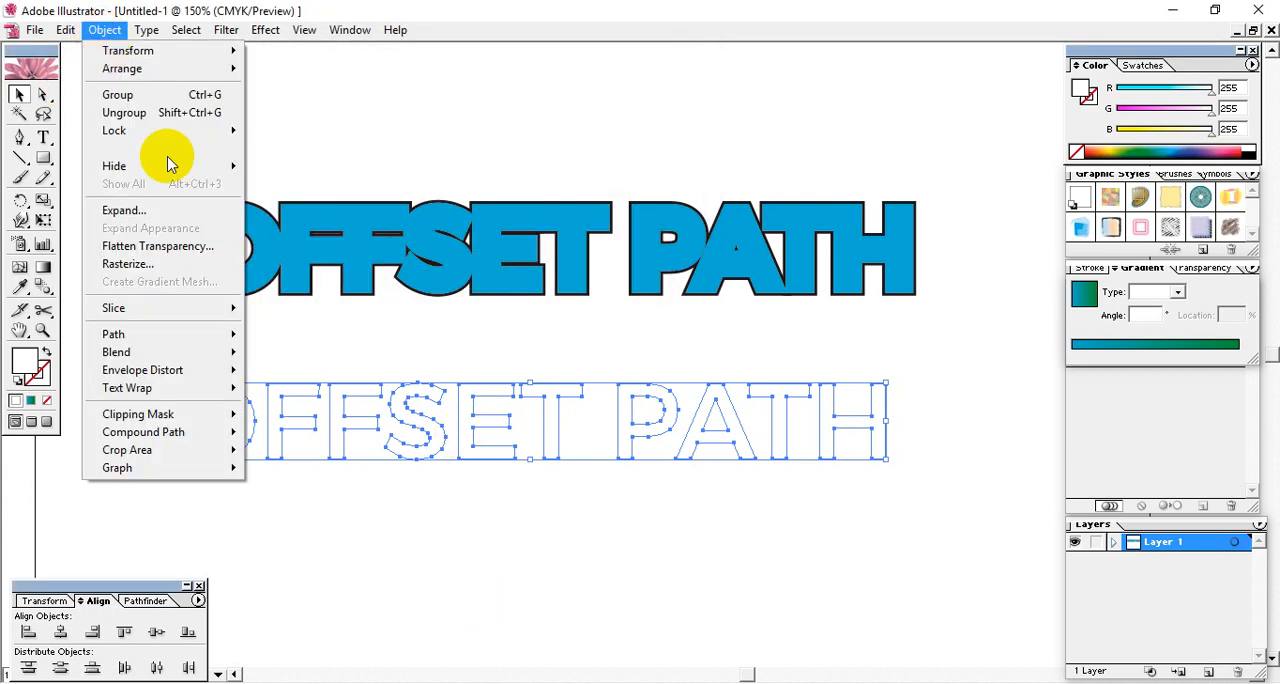
pyautogui.moveTo(75, 38)
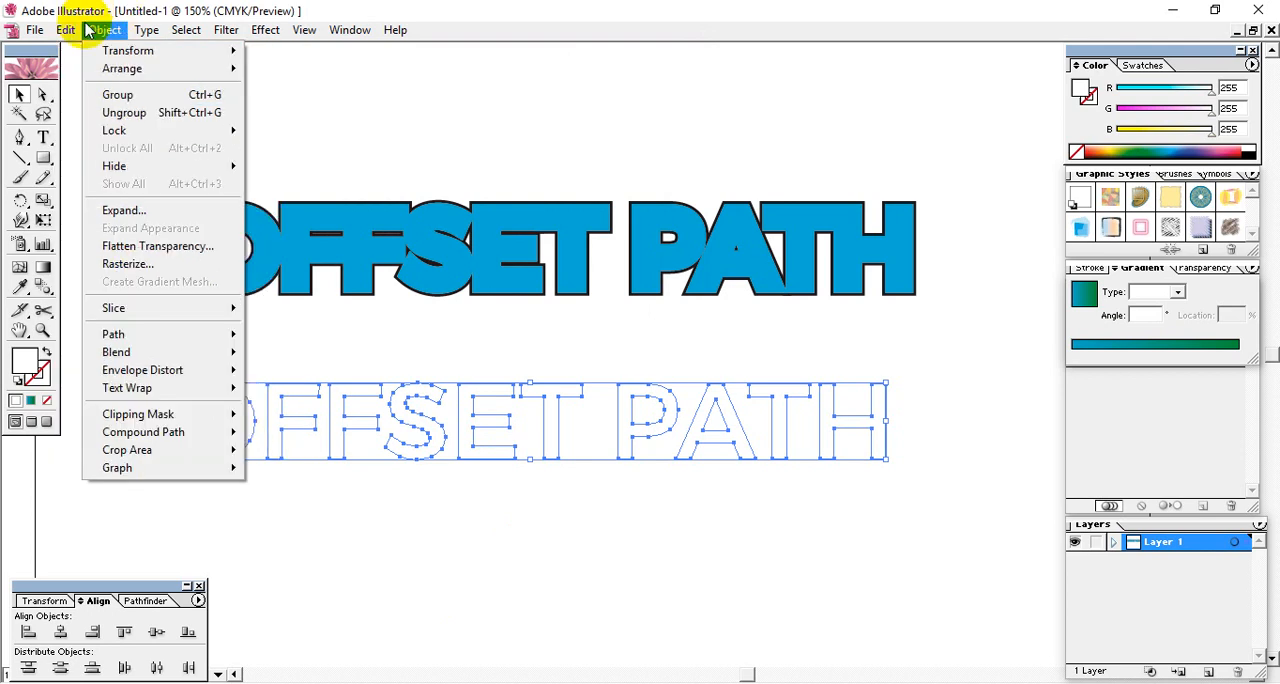
pyautogui.moveTo(128, 340)
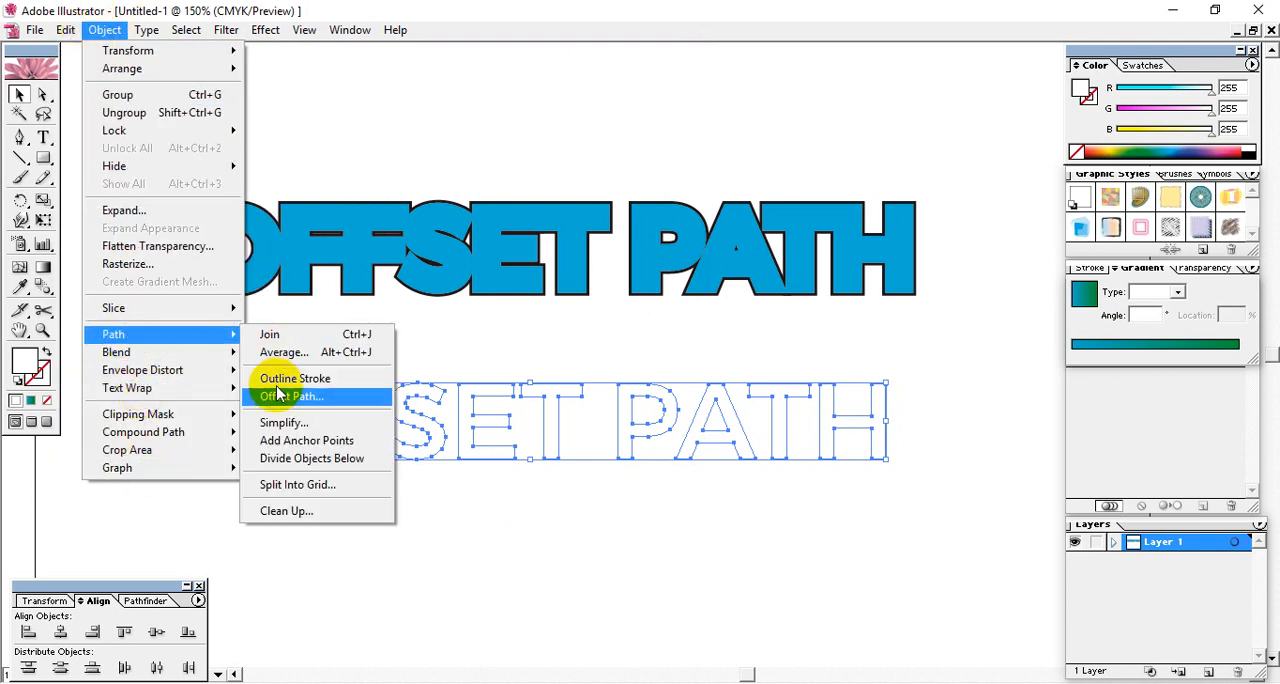
pyautogui.click(290, 390)
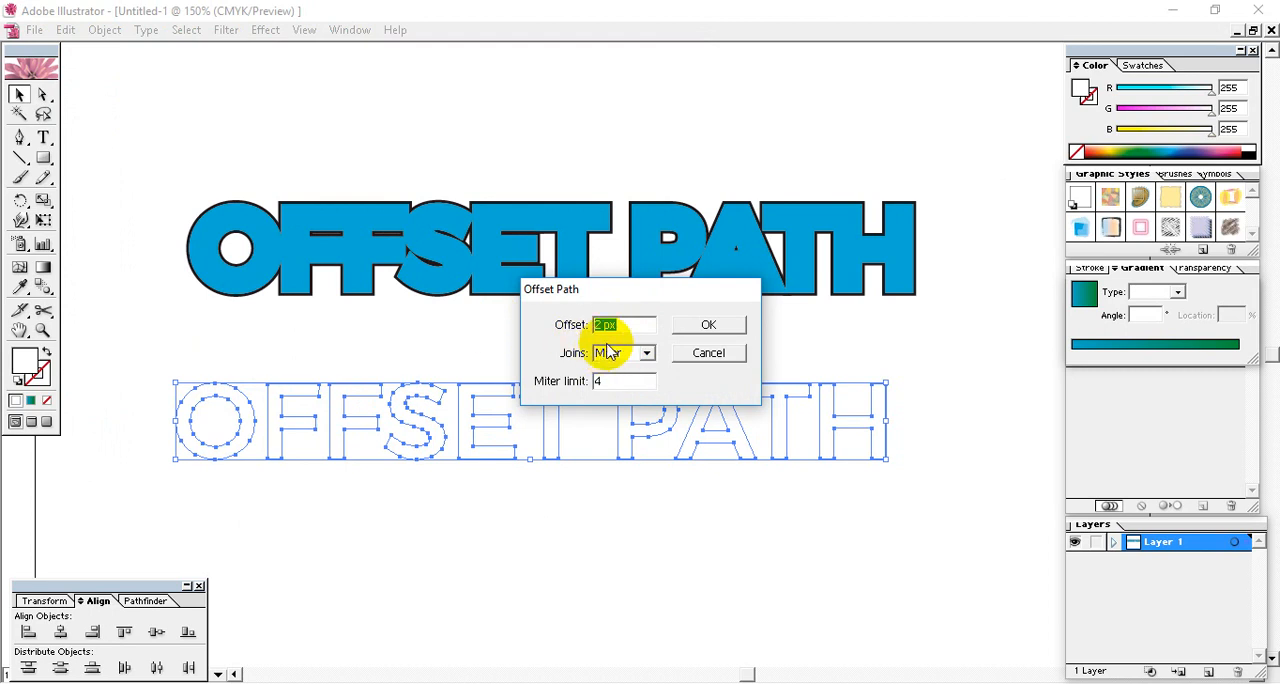
pyautogui.click(736, 332)
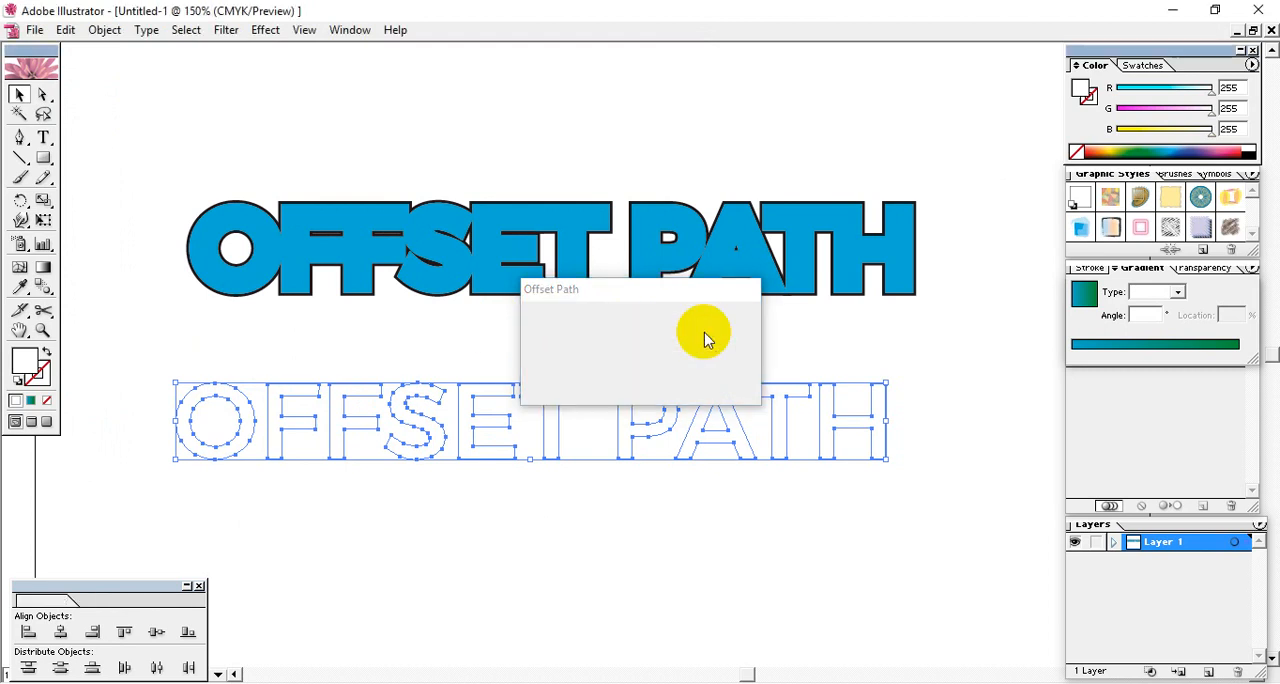
# - Ungroup the white lettering and its offset outlines into separate letters
pyautogui.rightClick(546, 407)
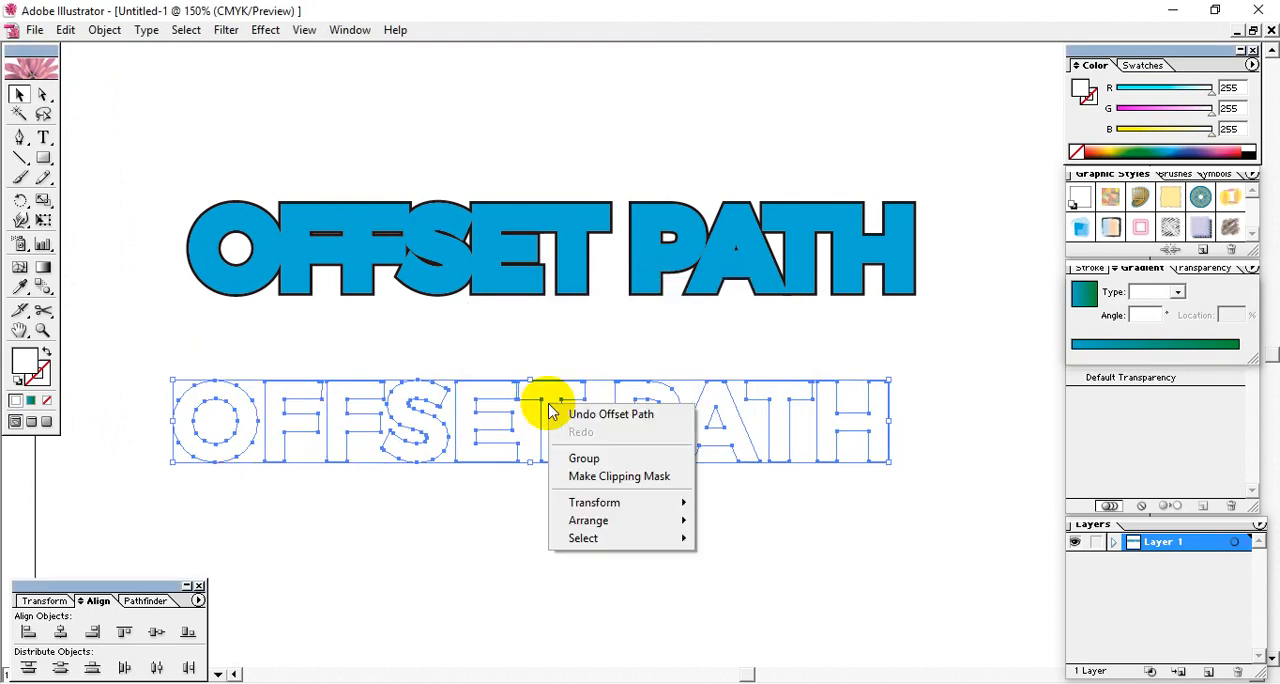
pyautogui.click(558, 531)
pyautogui.click(543, 563)
pyautogui.click(546, 420)
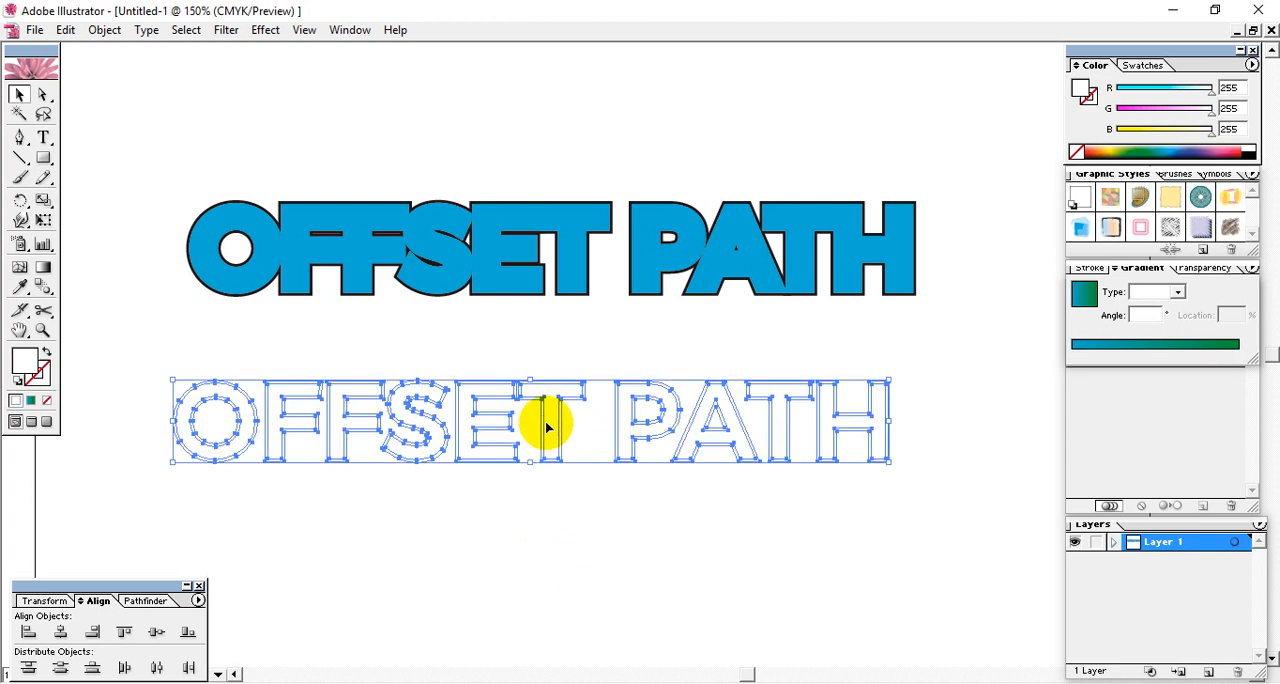
pyautogui.rightClick(546, 420)
pyautogui.click(548, 478)
pyautogui.click(433, 478)
pyautogui.click(349, 409)
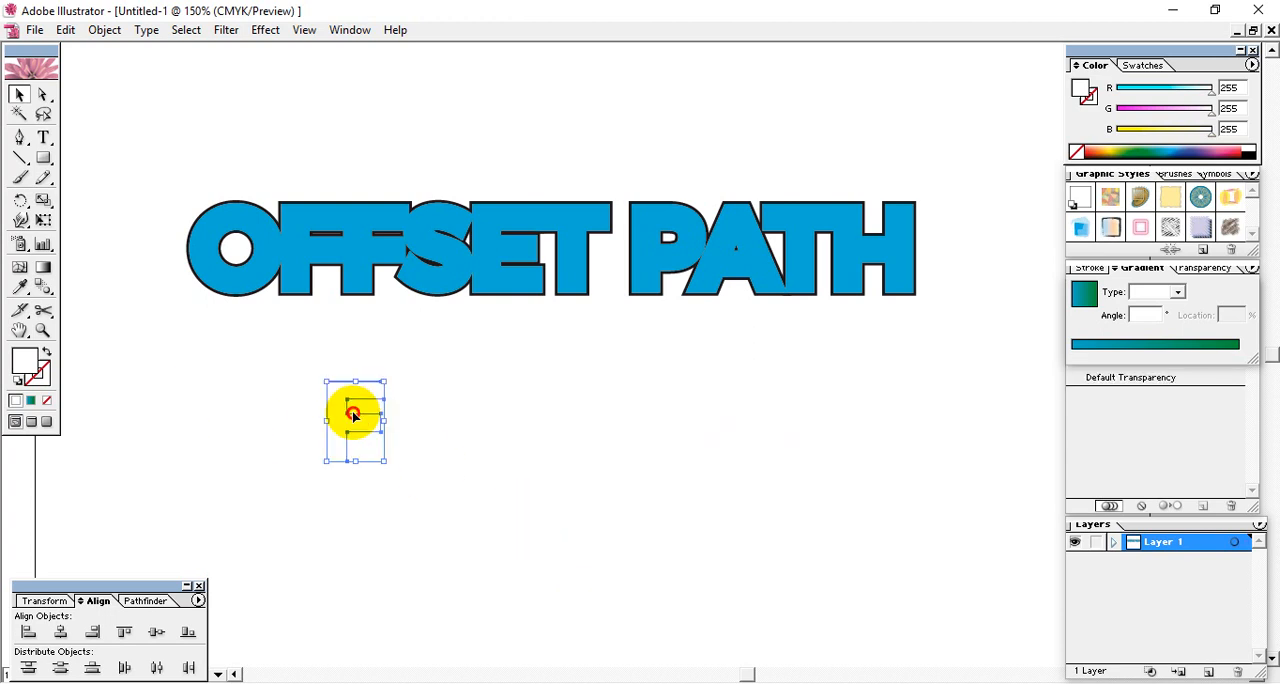
# - Fill the white letters and their offset outlines with pale green (R 218, G 233, B 219)
pyautogui.click(151, 371)
pyautogui.moveTo(148, 362); pyautogui.dragTo(922, 567)
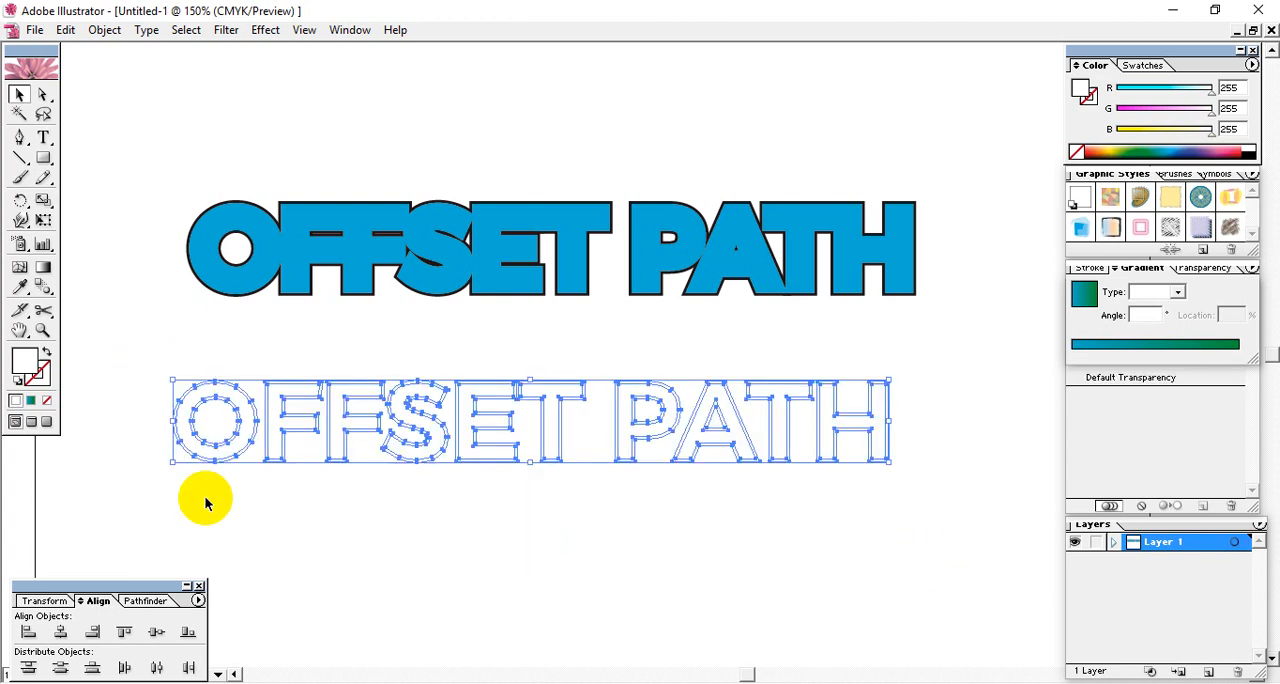
pyautogui.click(1136, 150)
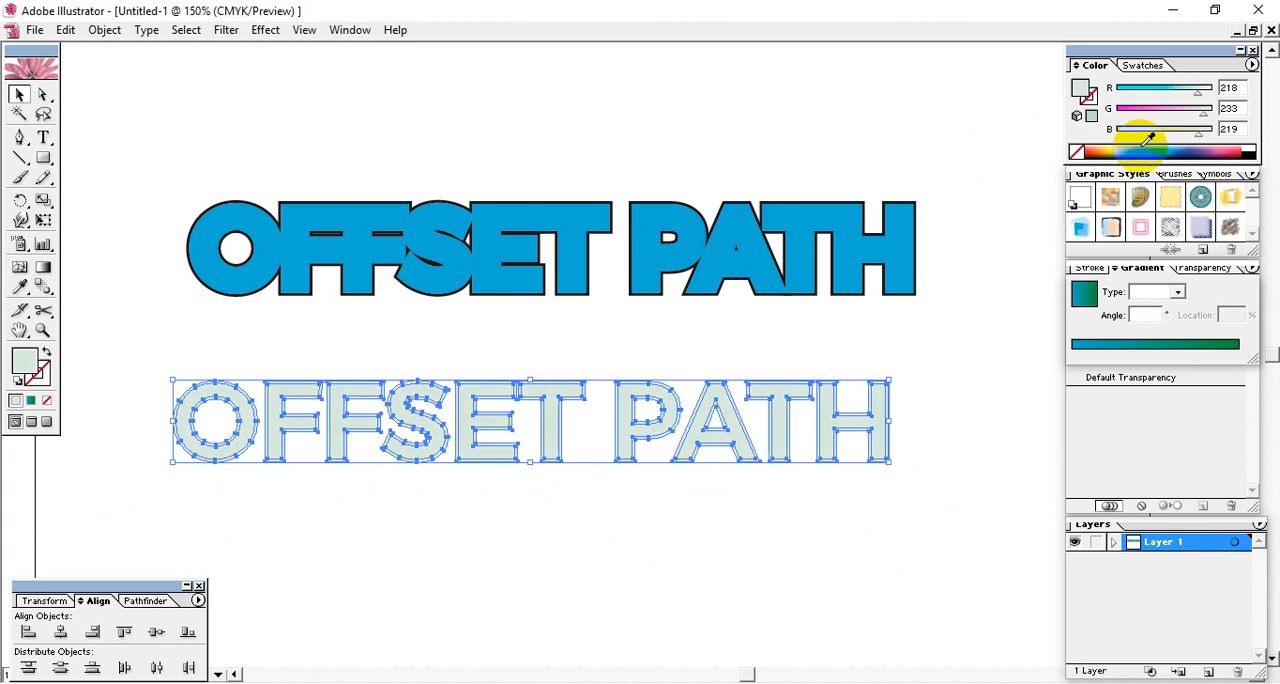
# - Fill all the original inner letters with dark blue (R 58, G 70, B 144) and move them below the pale green offset lettering
pyautogui.click(411, 530)
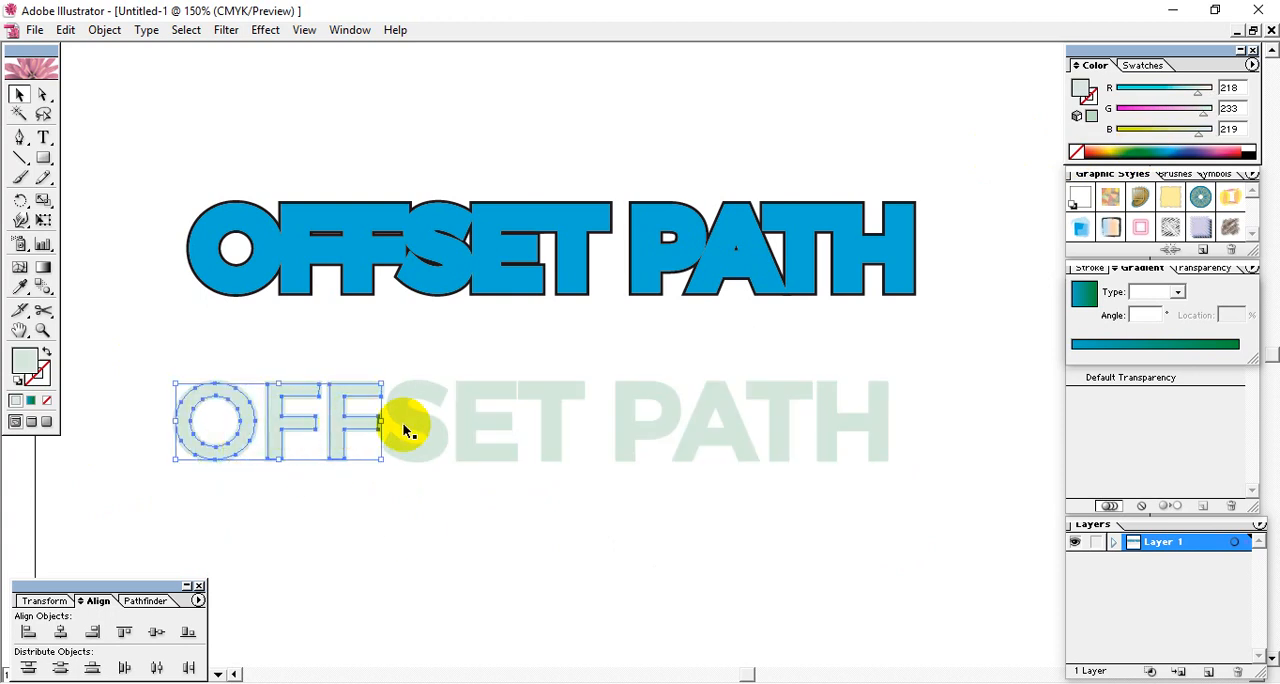
pyautogui.keyDown('shift'); pyautogui.click(480, 421); pyautogui.keyUp('shift')
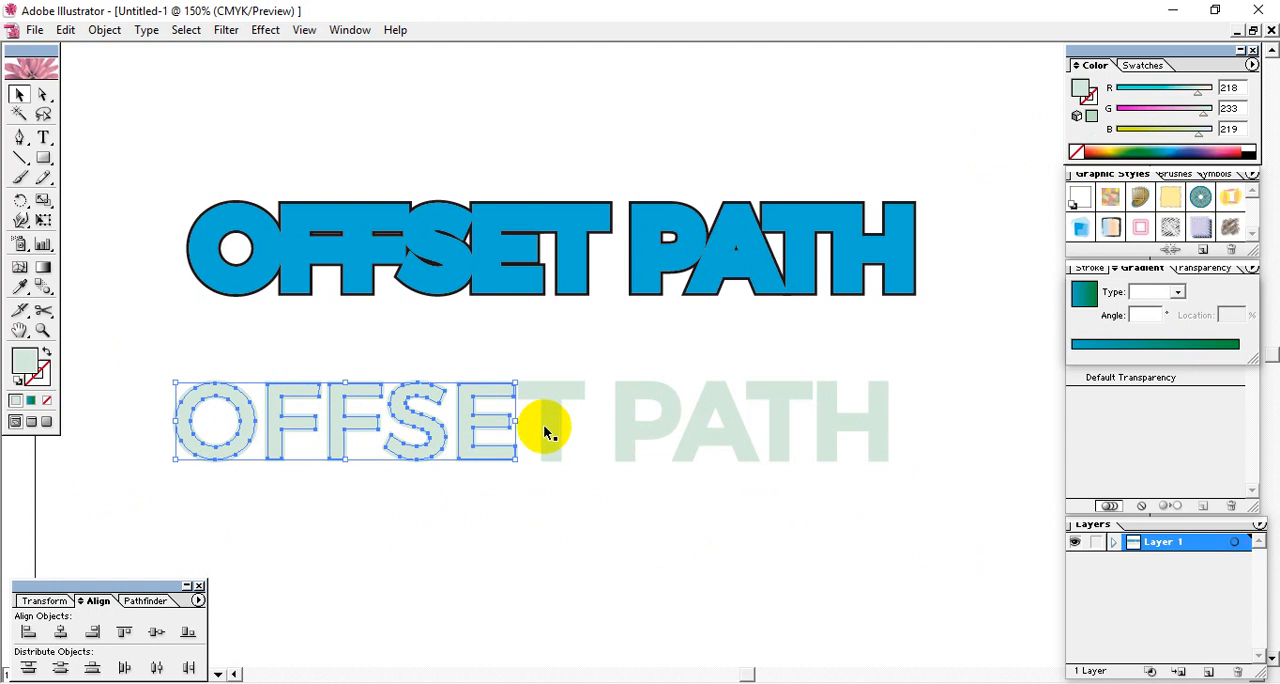
pyautogui.keyDown('shift'); pyautogui.click(556, 428); pyautogui.keyUp('shift')
pyautogui.keyDown('shift'); pyautogui.click(625, 414); pyautogui.keyUp('shift')
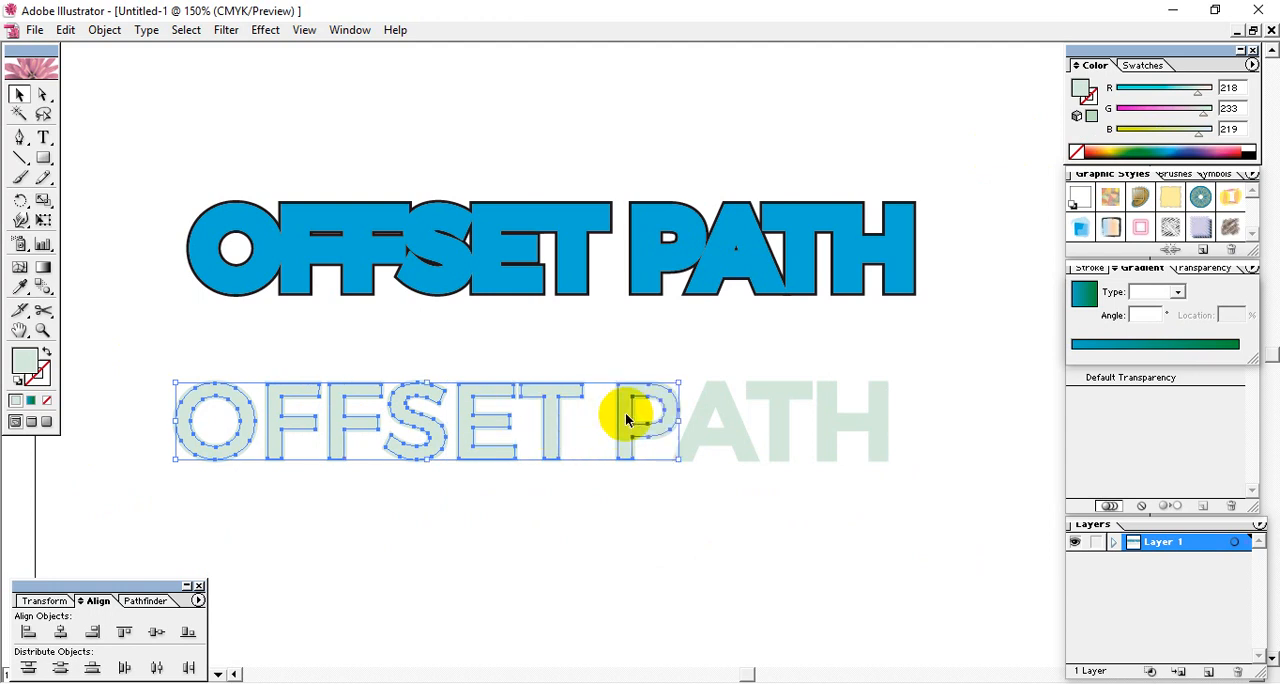
pyautogui.keyDown('shift'); pyautogui.click(697, 412); pyautogui.keyUp('shift')
pyautogui.keyDown('shift'); pyautogui.click(779, 405); pyautogui.keyUp('shift')
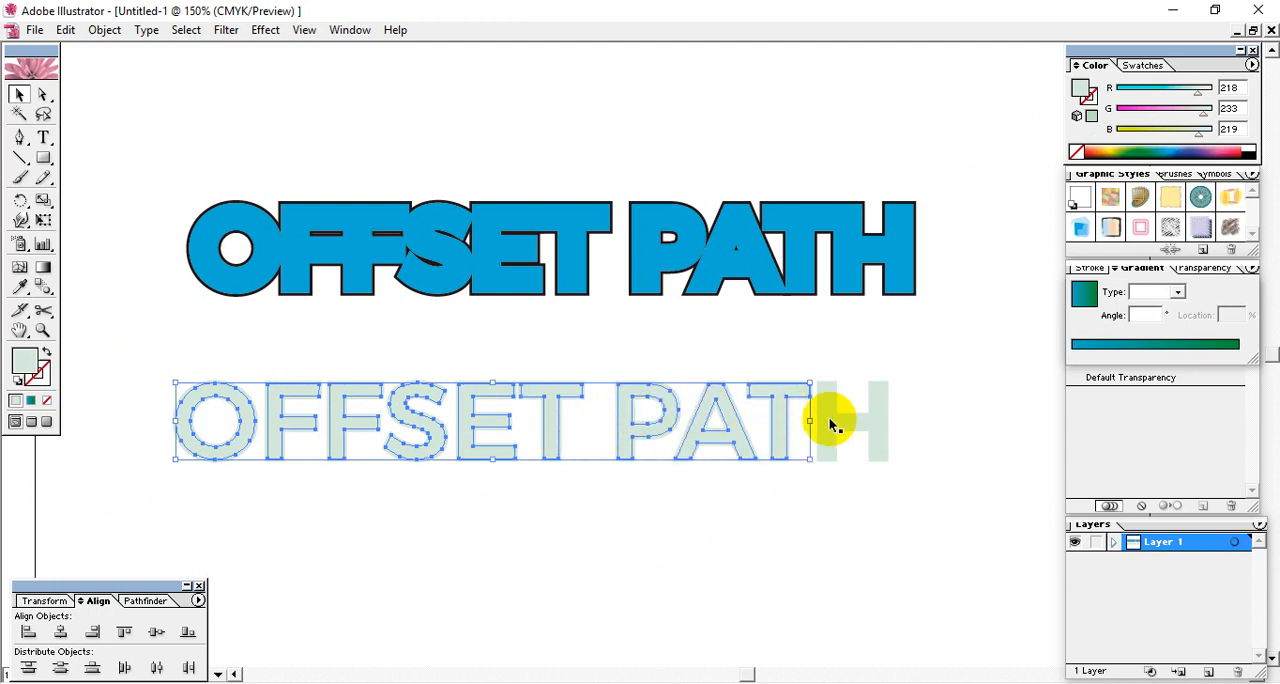
pyautogui.keyDown('shift'); pyautogui.click(832, 425); pyautogui.keyUp('shift')
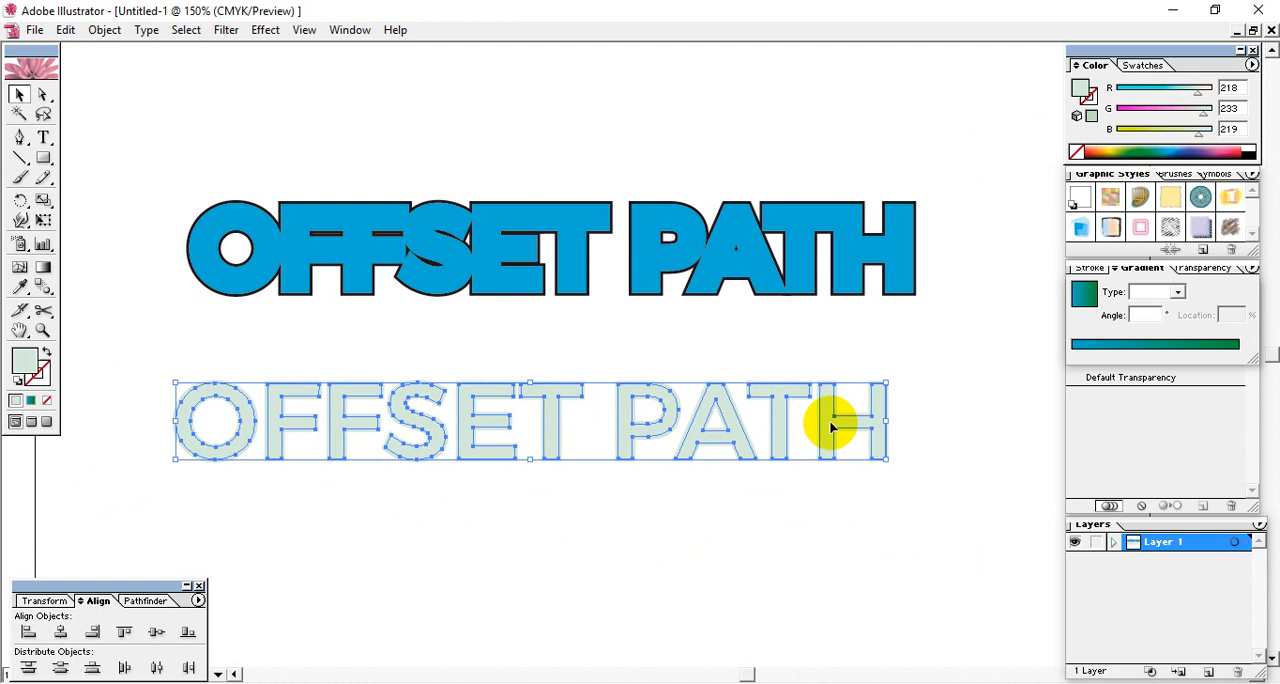
pyautogui.click(1212, 152)
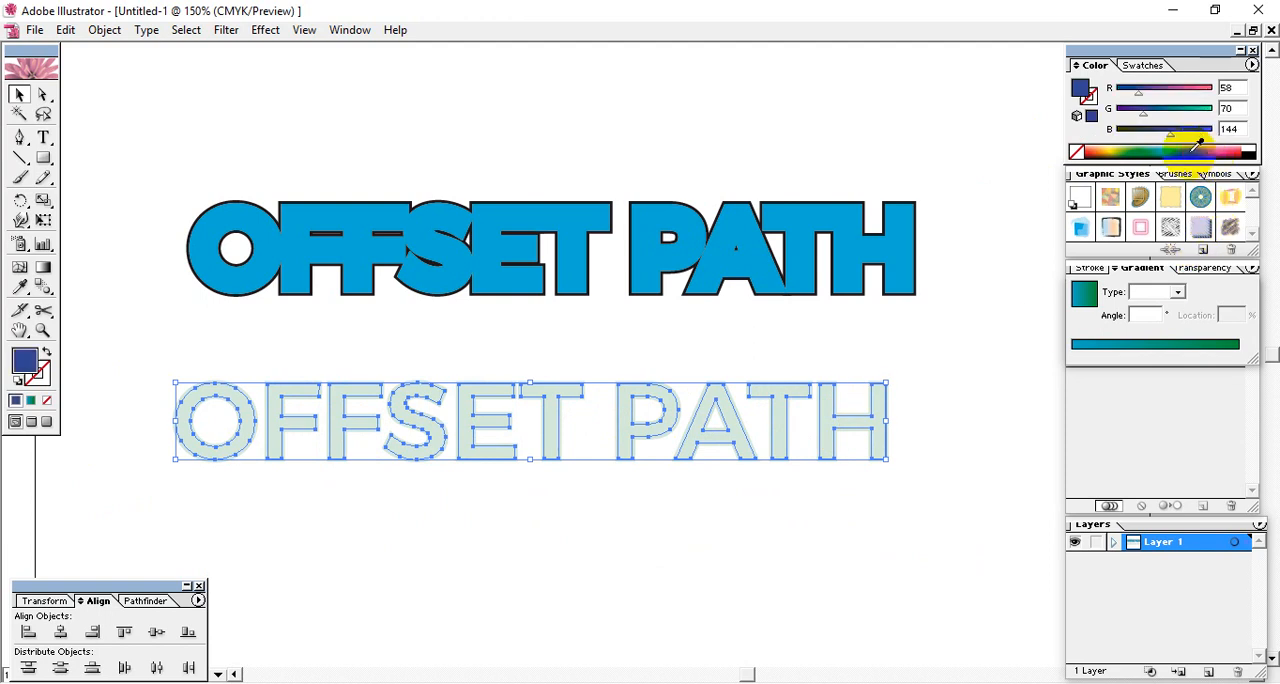
pyautogui.click(867, 539)
pyautogui.moveTo(730, 413); pyautogui.dragTo(728, 550)
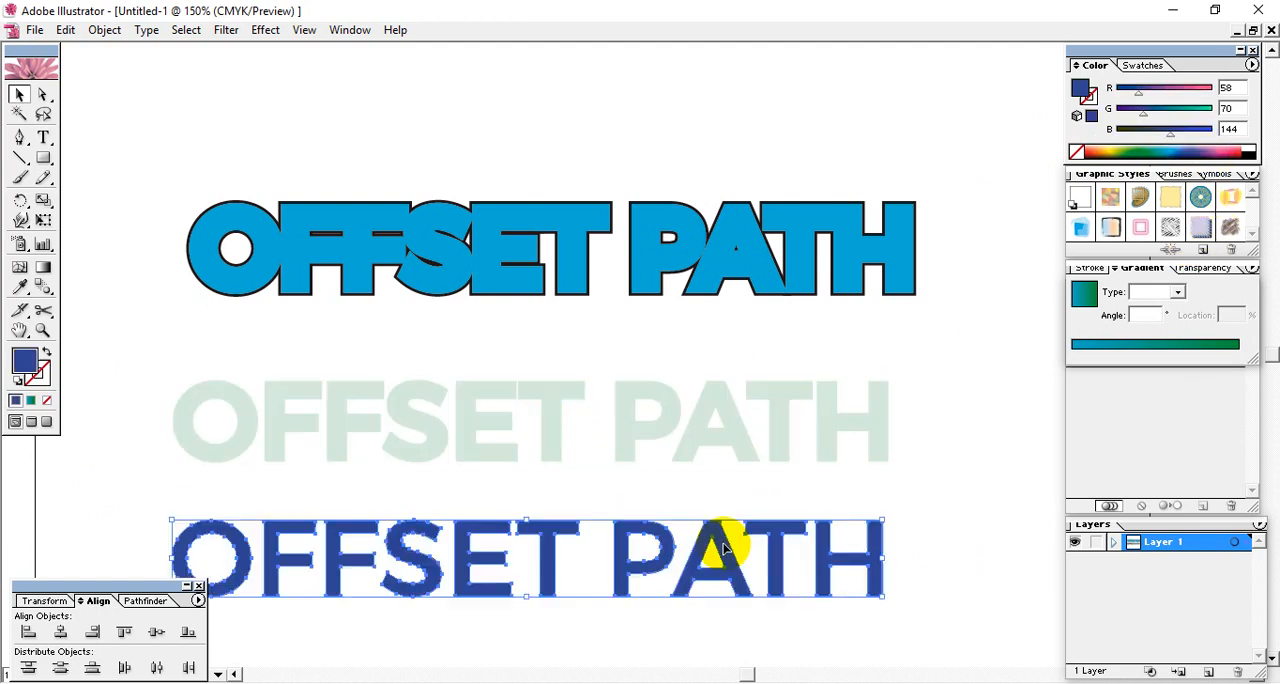
# - Fill the pale green offset lettering with black (R 31, G 30, B 33) and centre-align it with the dark blue lettering horizontally and vertically
pyautogui.moveTo(194, 350); pyautogui.dragTo(933, 483)
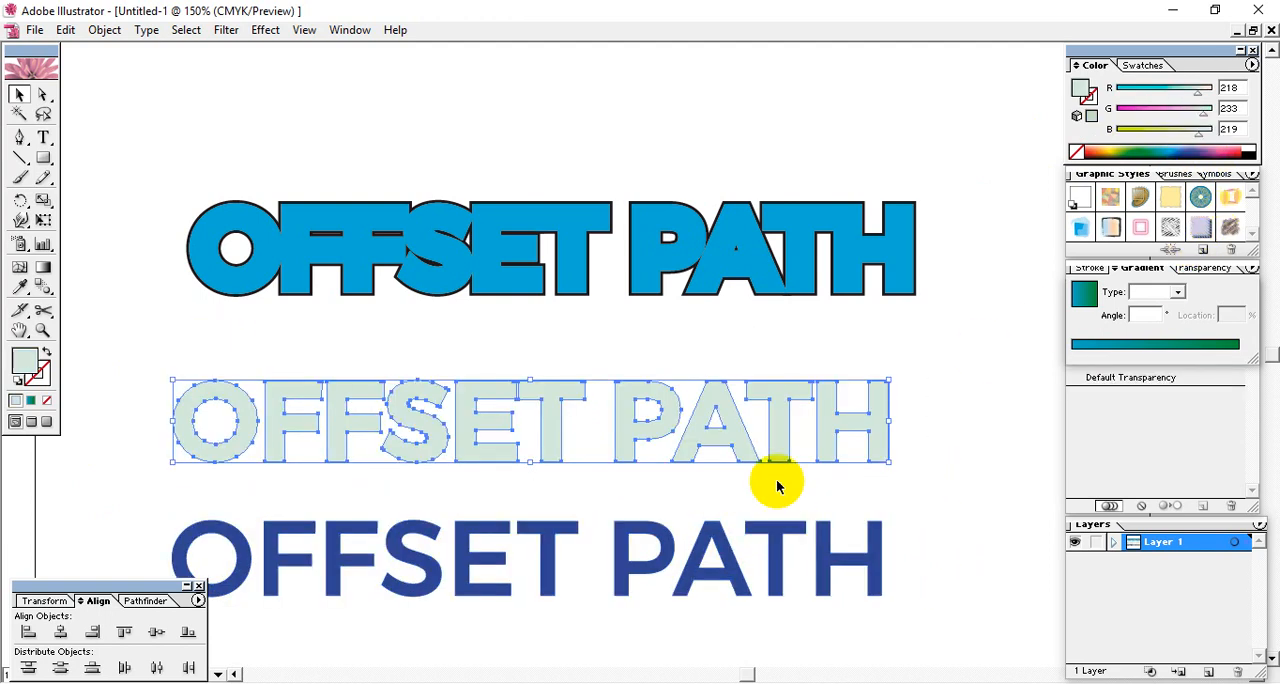
pyautogui.click(1255, 151)
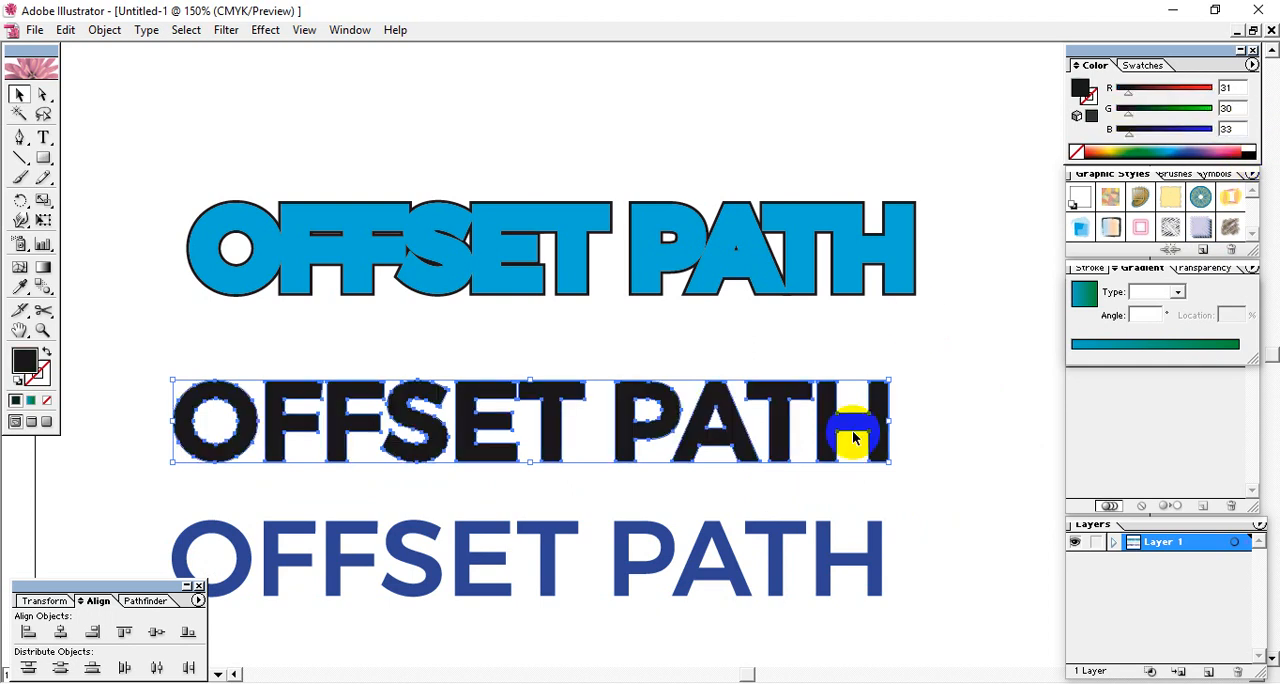
pyautogui.keyDown('shift'); pyautogui.click(715, 579); pyautogui.keyUp('shift')
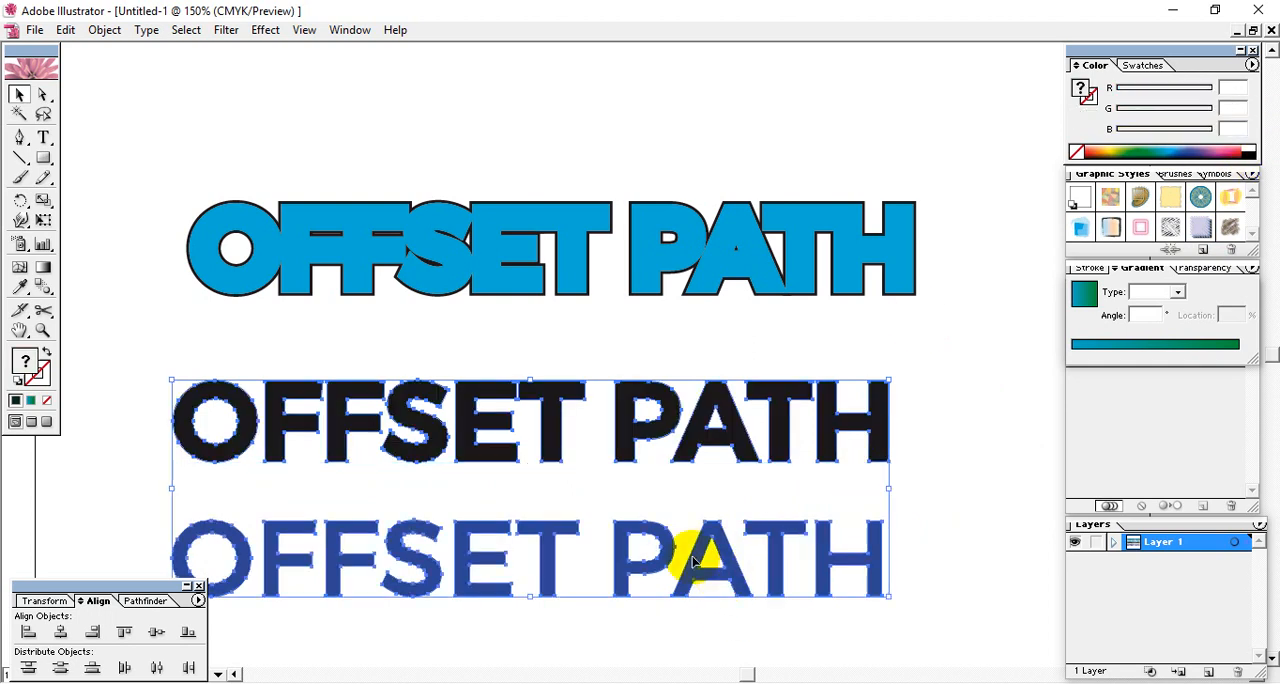
pyautogui.click(60, 632)
pyautogui.click(156, 632)
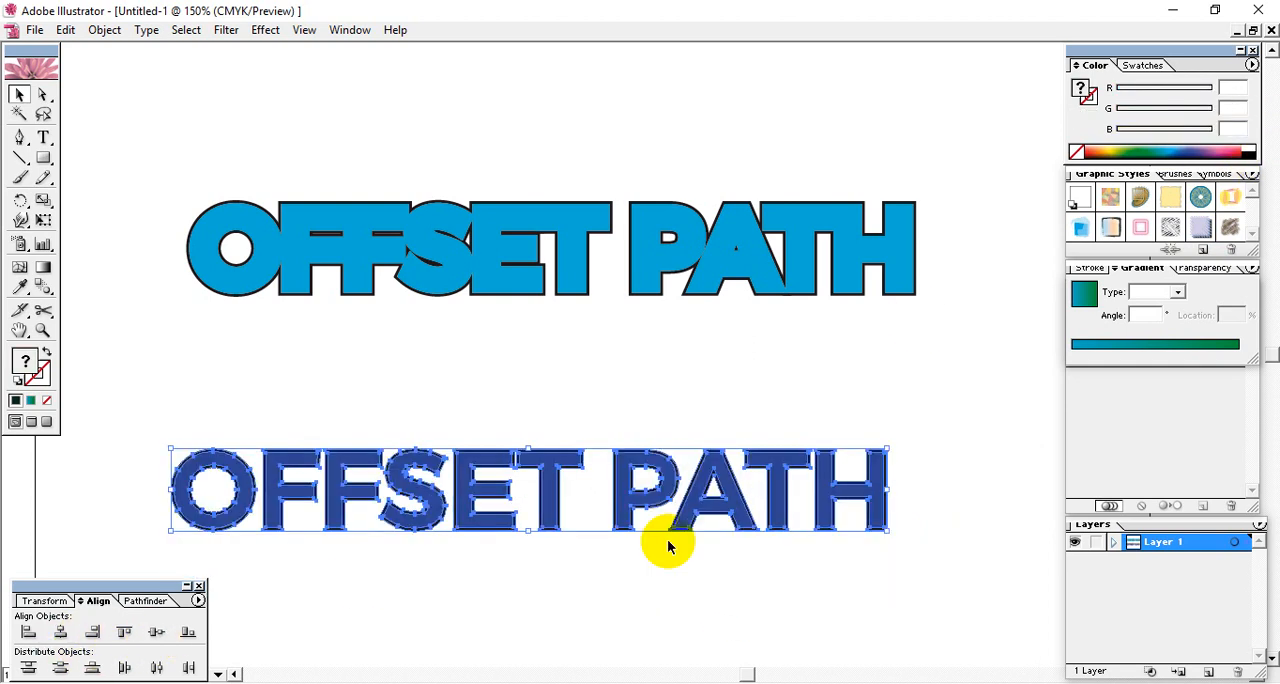
# - Move the black-outlined dark blue lettering up to just beneath the light blue artwork and deselect it
pyautogui.click(950, 501)
pyautogui.moveTo(286, 449); pyautogui.dragTo(331, 347)
pyautogui.click(472, 552)
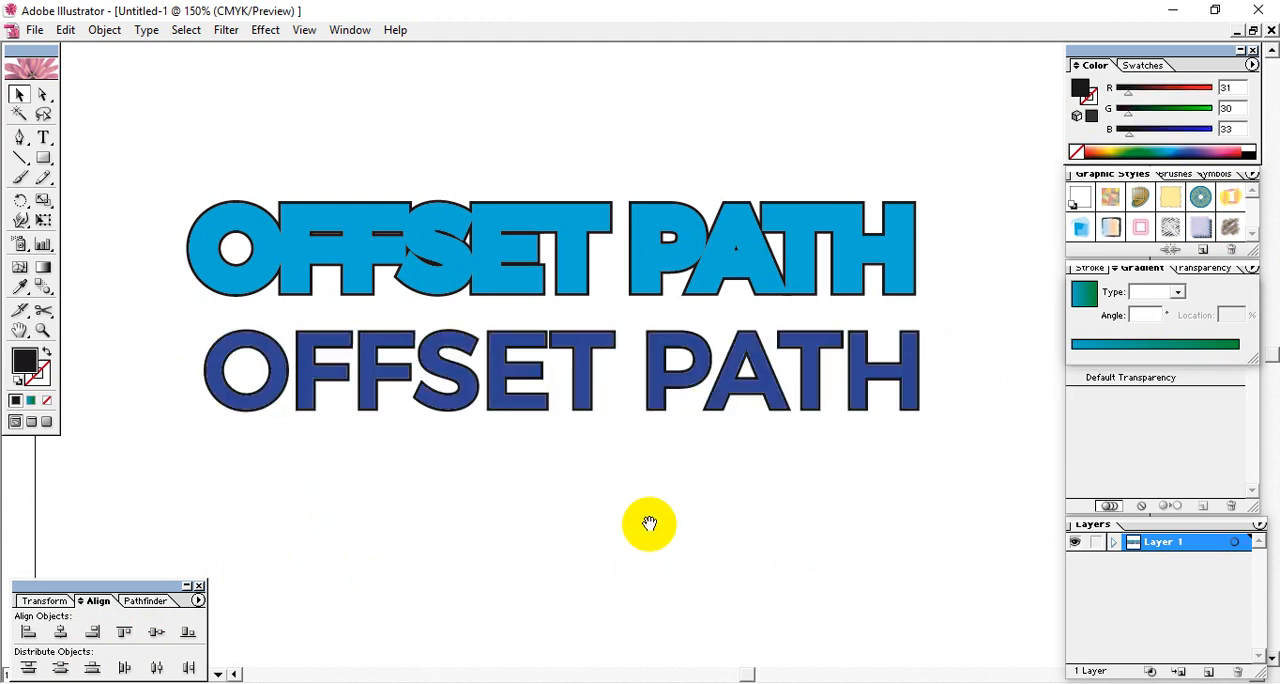
# - Move the dark blue lettering below its black backing and offset its paths by 20 px with miter joins
pyautogui.moveTo(649, 523); pyautogui.dragTo(573, 222)
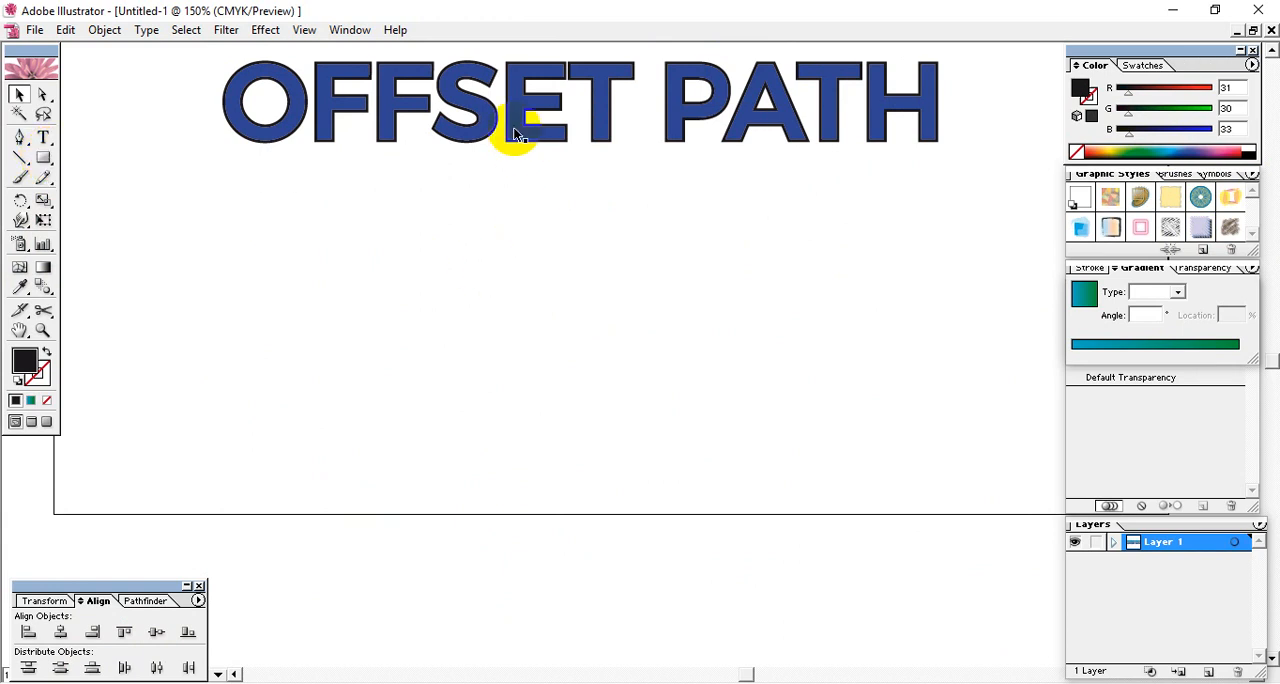
pyautogui.moveTo(508, 126); pyautogui.dragTo(499, 288)
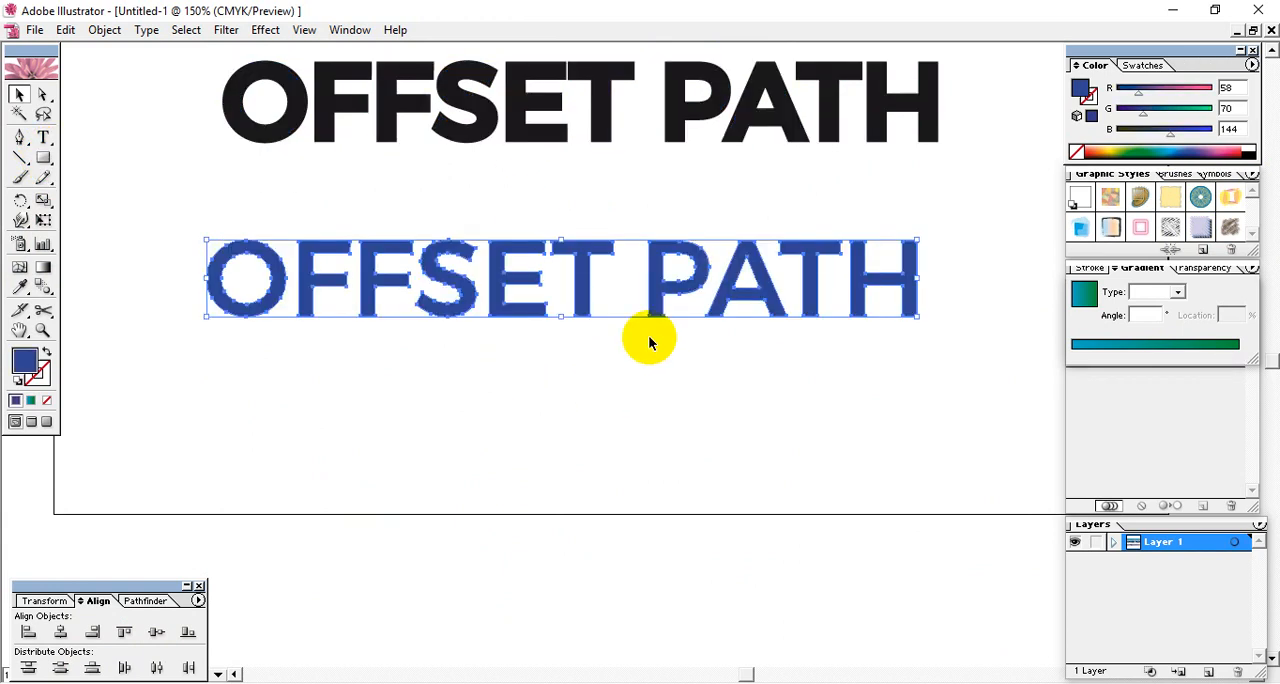
pyautogui.click(104, 30)
pyautogui.moveTo(189, 341)
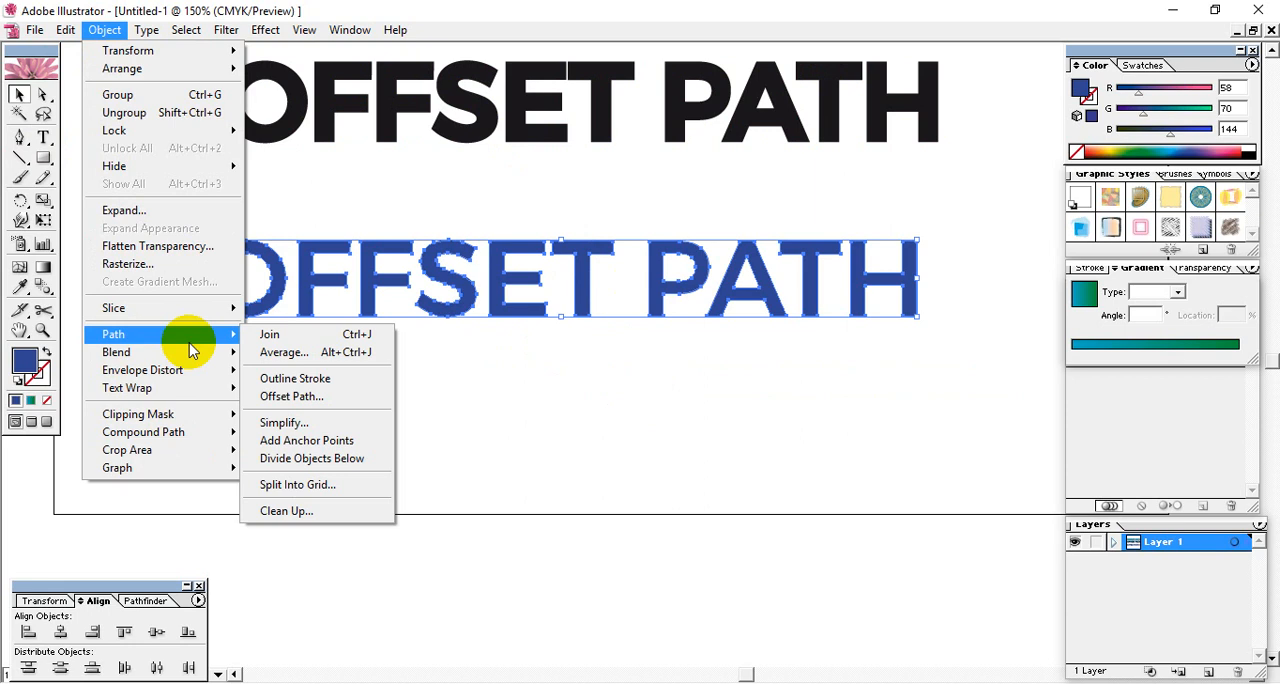
pyautogui.click(292, 396)
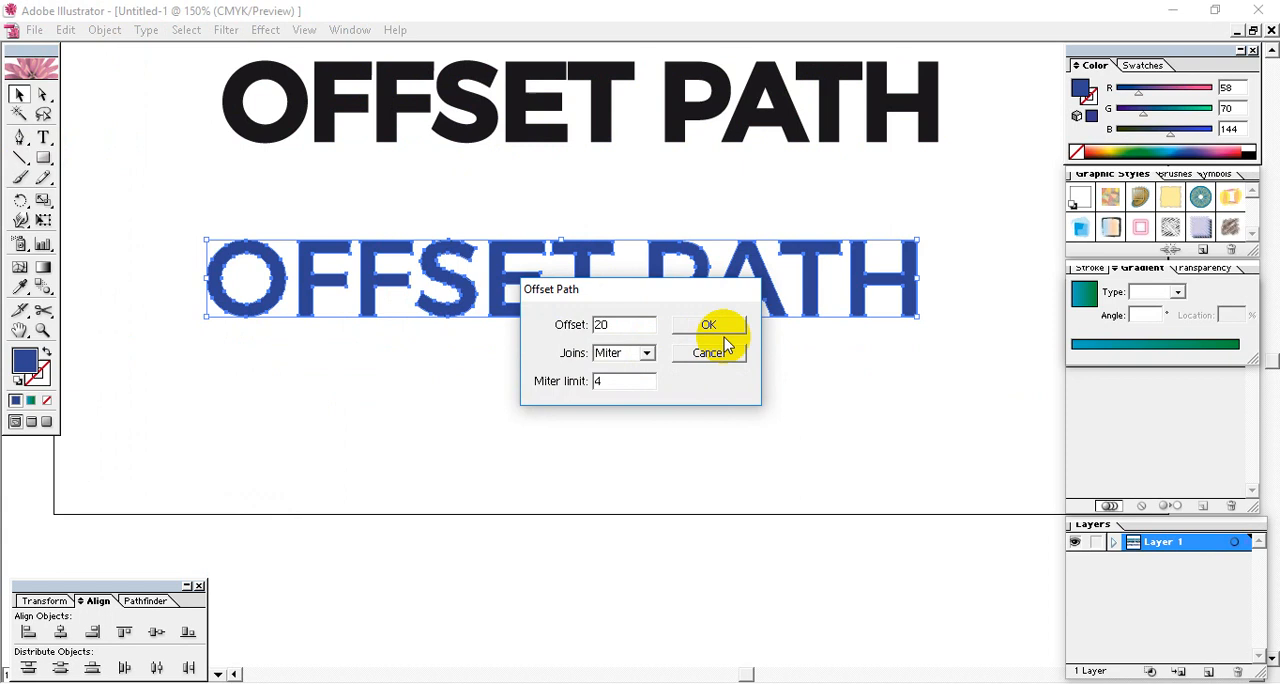
pyautogui.click(712, 327)
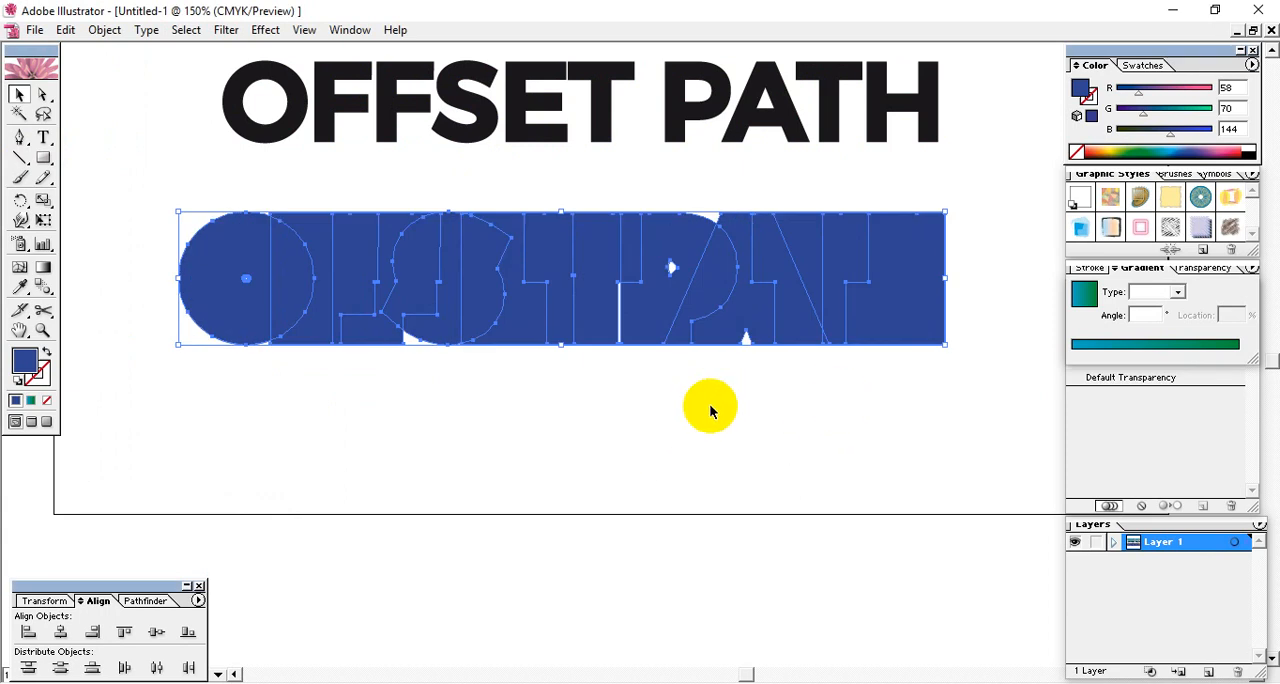
# - Move the 20 px offset shapes below the dark blue lettering and fill them with light blue (R 191, G 222, B 239)
pyautogui.moveTo(562, 315); pyautogui.dragTo(541, 453)
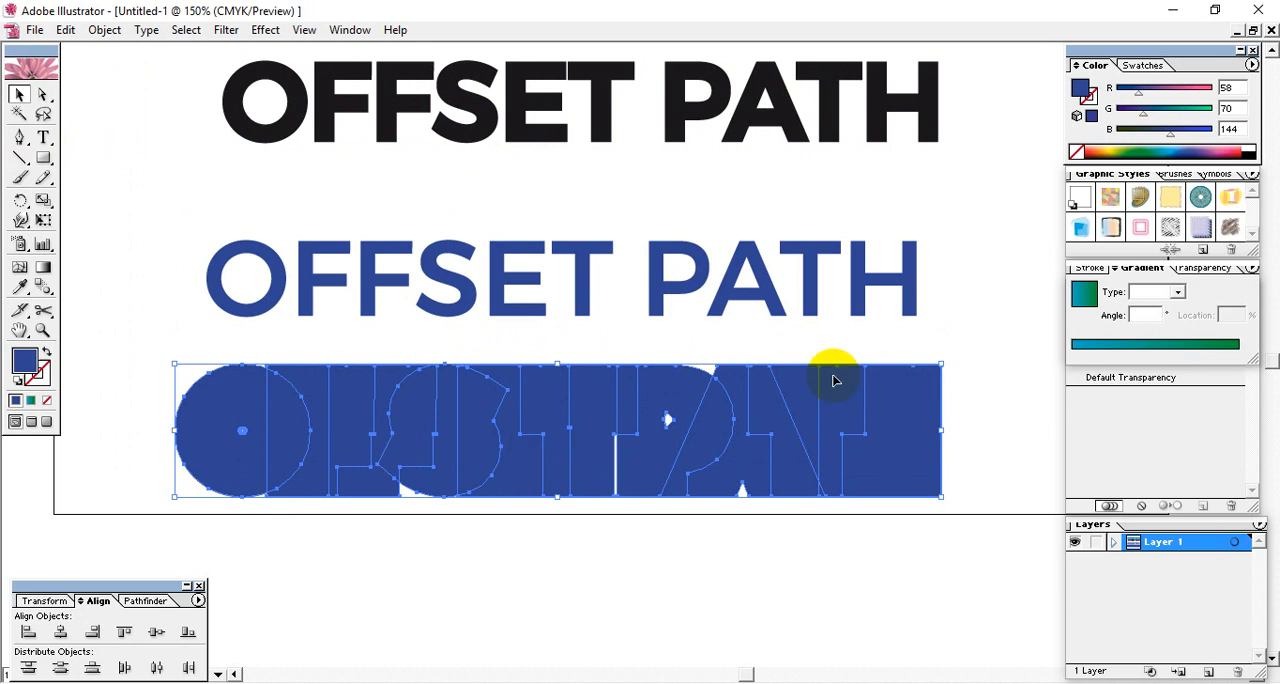
pyautogui.click(1177, 137)
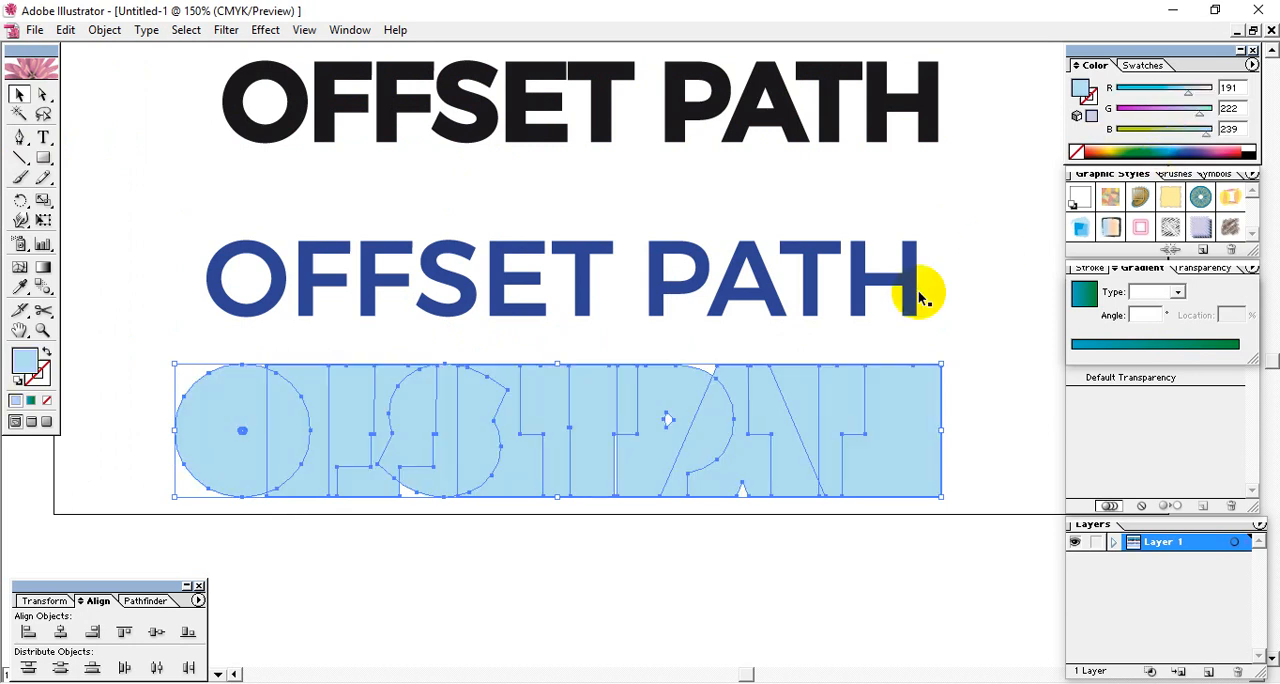
# - Ungroup the dark blue lettering into separate letters
pyautogui.keyDown('shift'); pyautogui.click(613, 260); pyautogui.keyUp('shift')
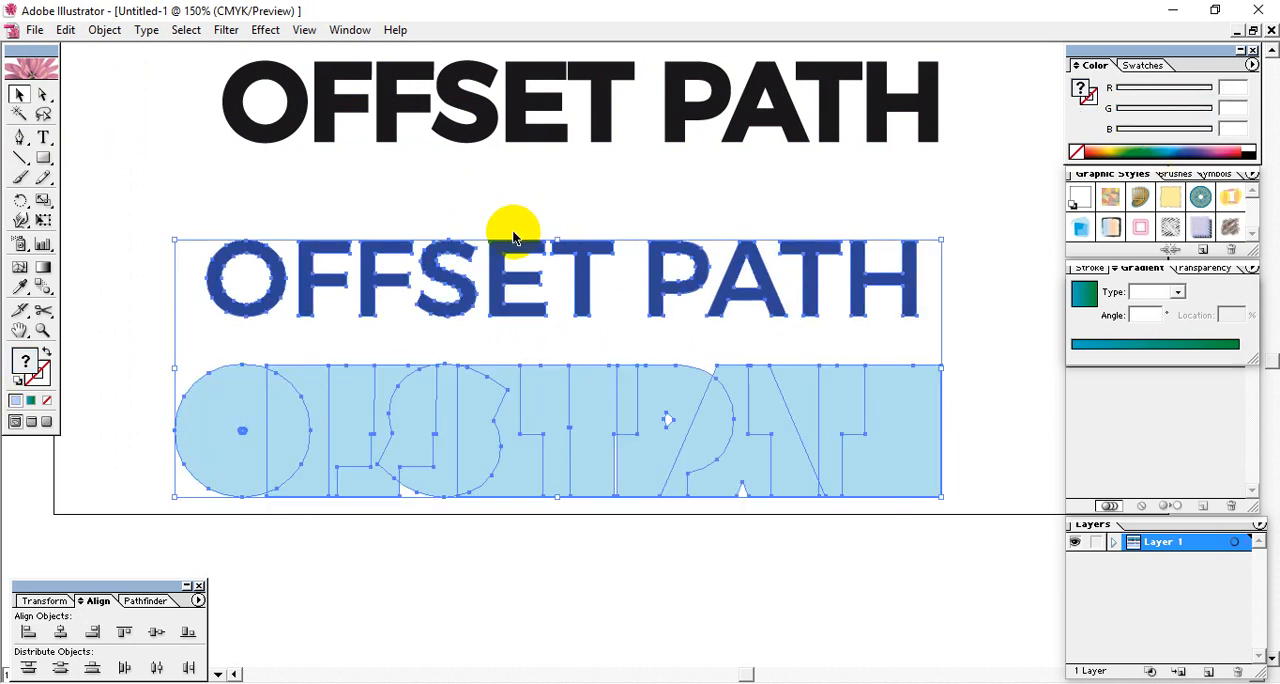
pyautogui.rightClick(482, 268)
pyautogui.click(514, 319)
pyautogui.click(490, 227)
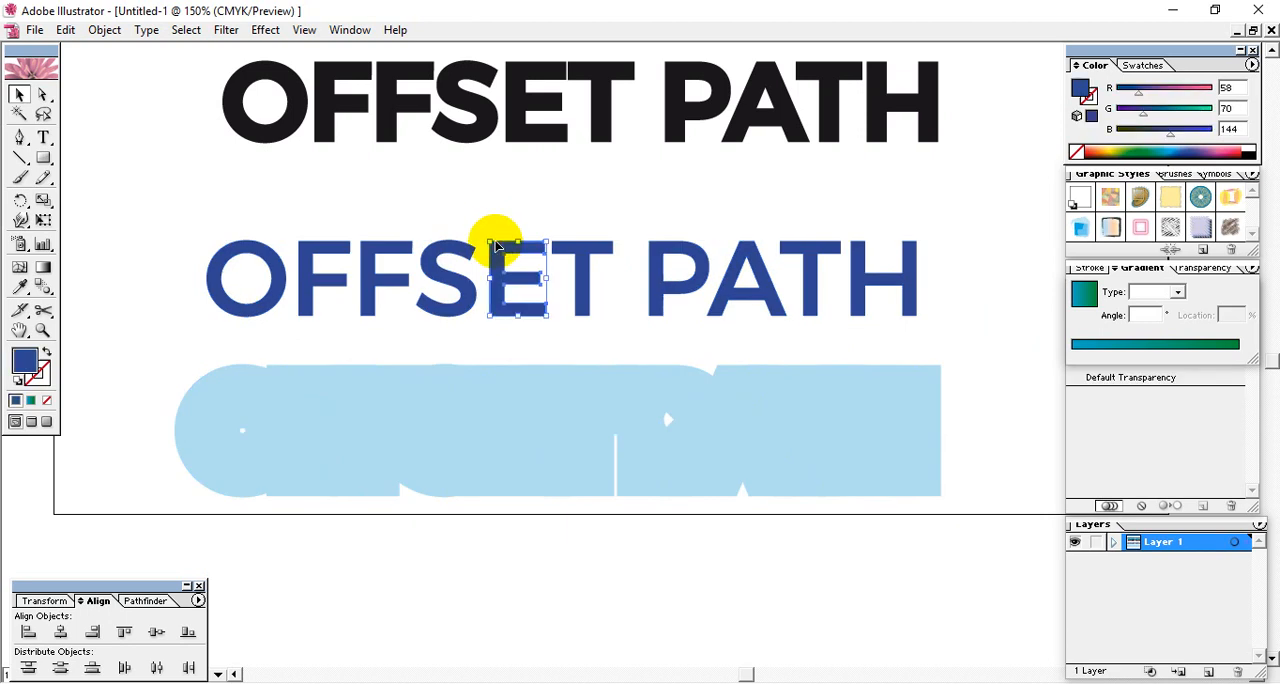
# - Group the dark blue letters together and the light blue 20 px offset shapes together as two separate groups
pyautogui.moveTo(204, 231); pyautogui.dragTo(963, 323)
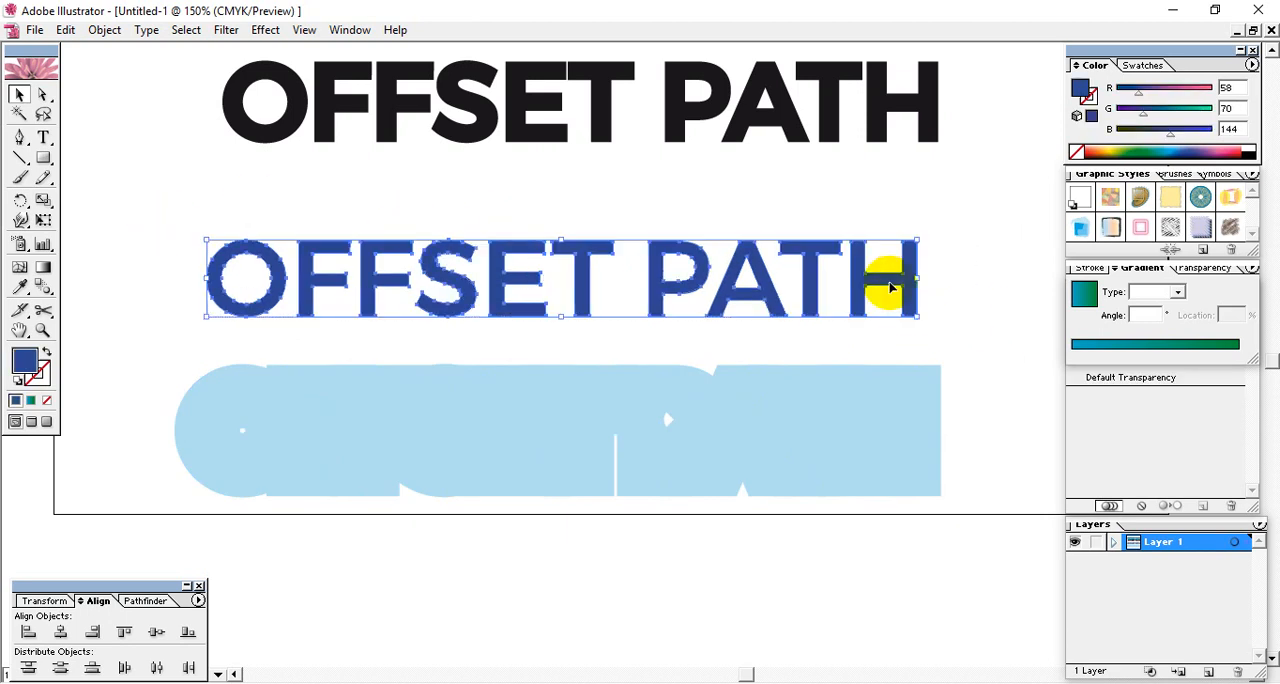
pyautogui.moveTo(944, 212); pyautogui.dragTo(330, 556)
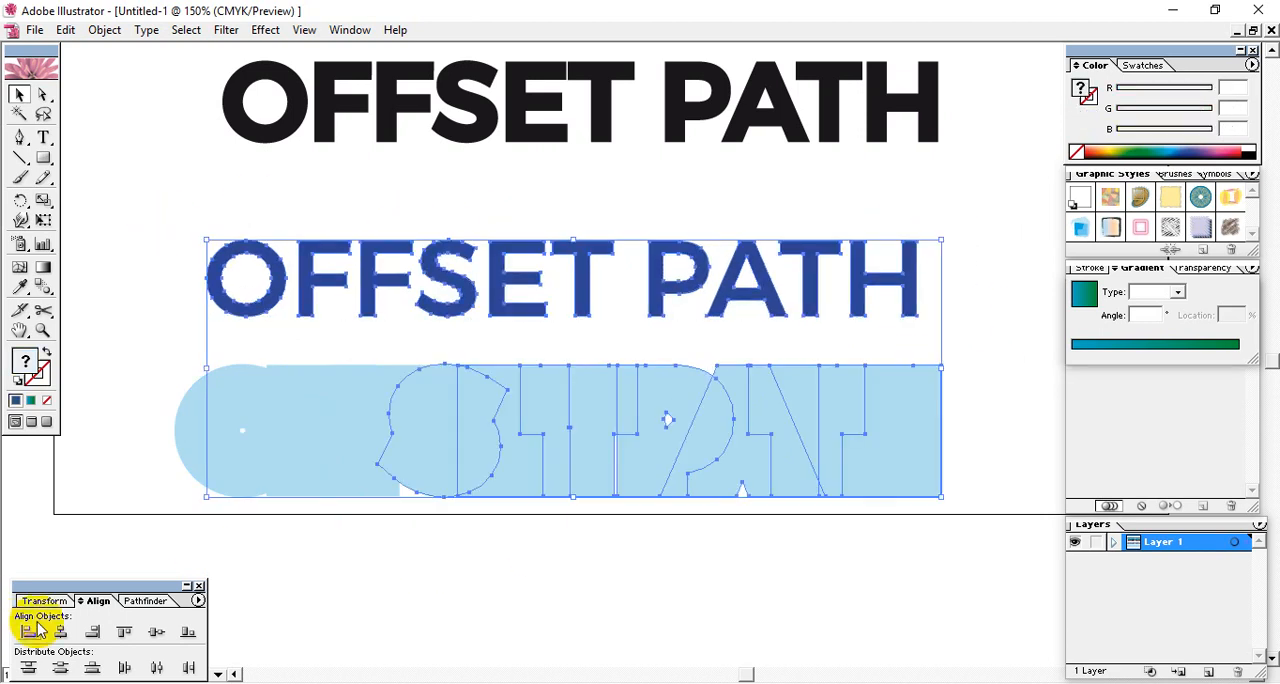
pyautogui.click(126, 449)
pyautogui.moveTo(140, 406); pyautogui.dragTo(950, 593)
pyautogui.click(950, 593)
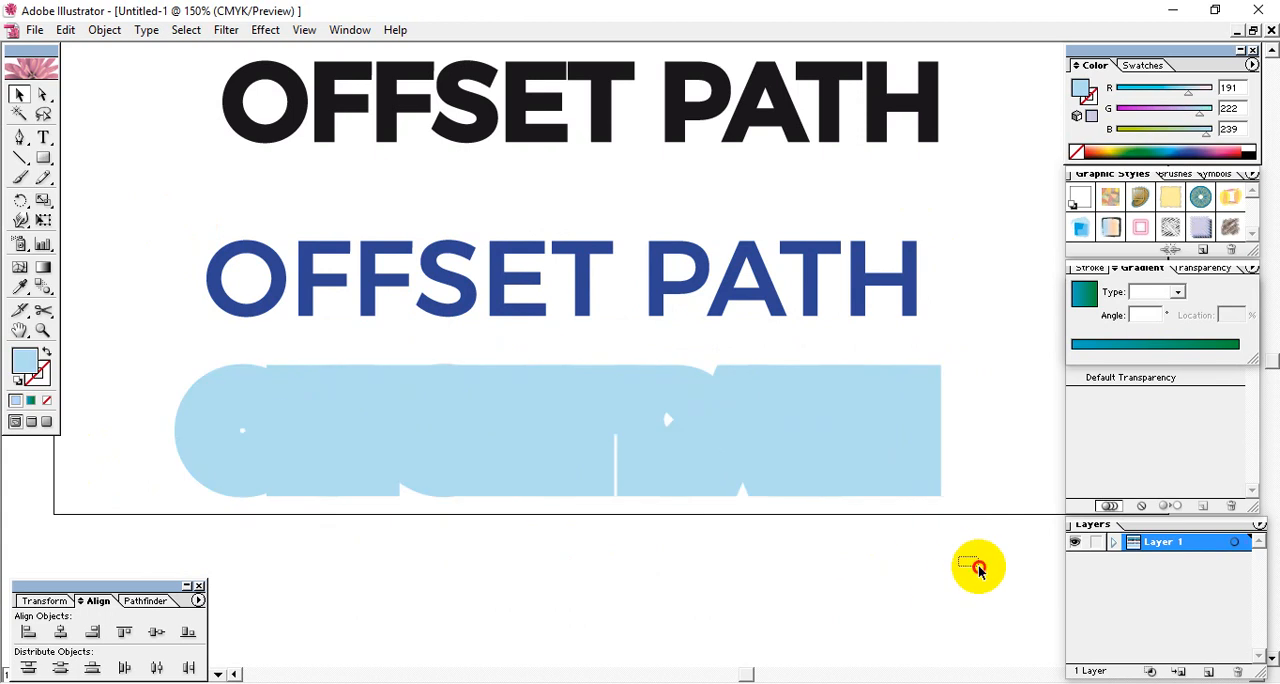
pyautogui.moveTo(971, 486); pyautogui.dragTo(171, 360)
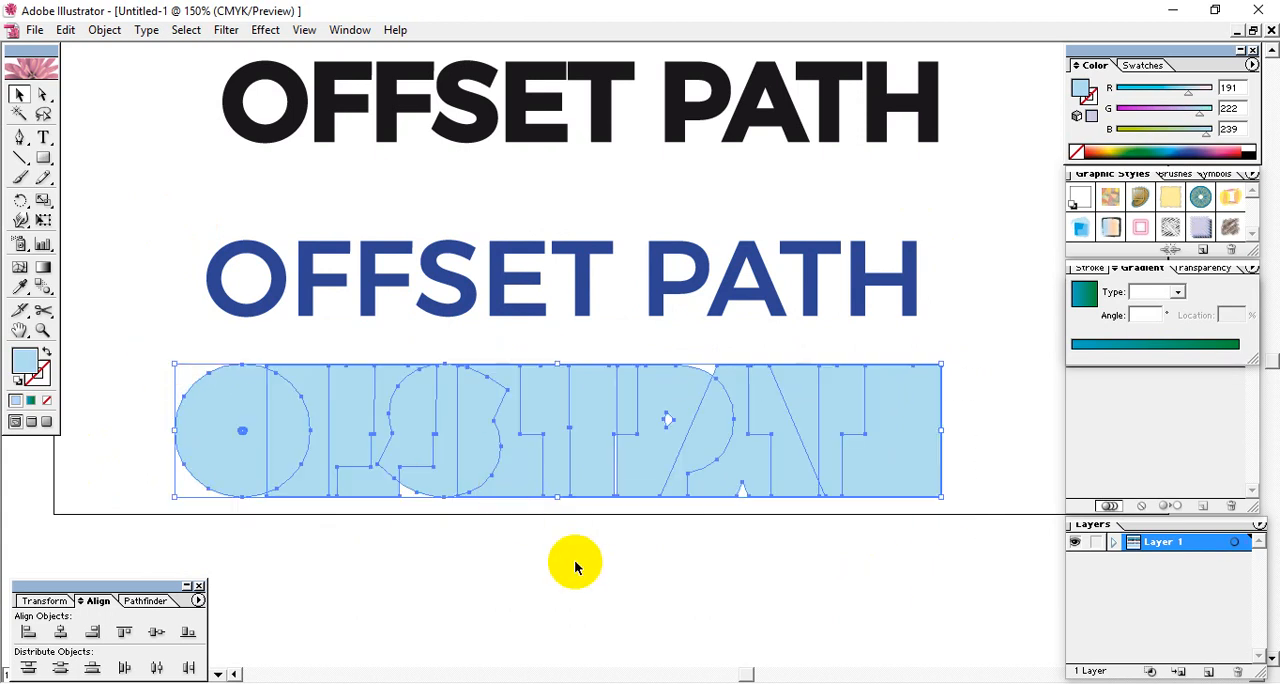
# - Align the dark blue lettering and the light blue backing by their horizontal and vertical centers, and deselect them
pyautogui.moveTo(600, 529); pyautogui.dragTo(457, 134)
pyautogui.click(150, 634)
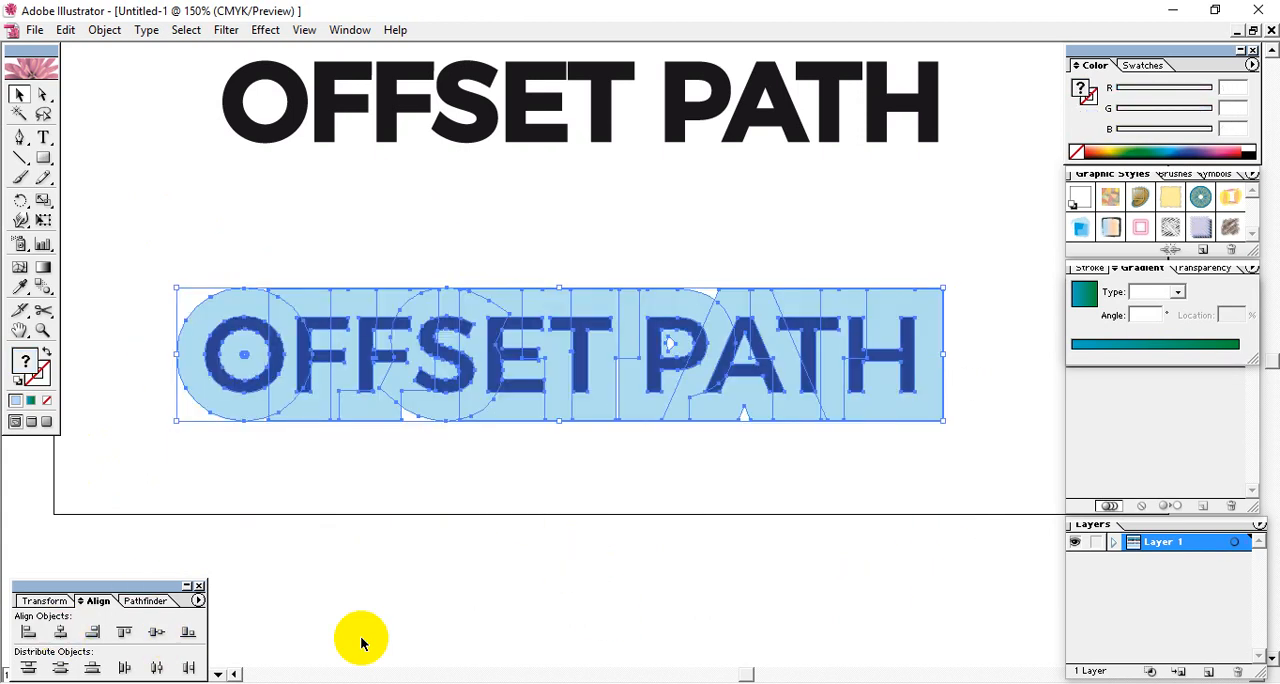
pyautogui.click(585, 519)
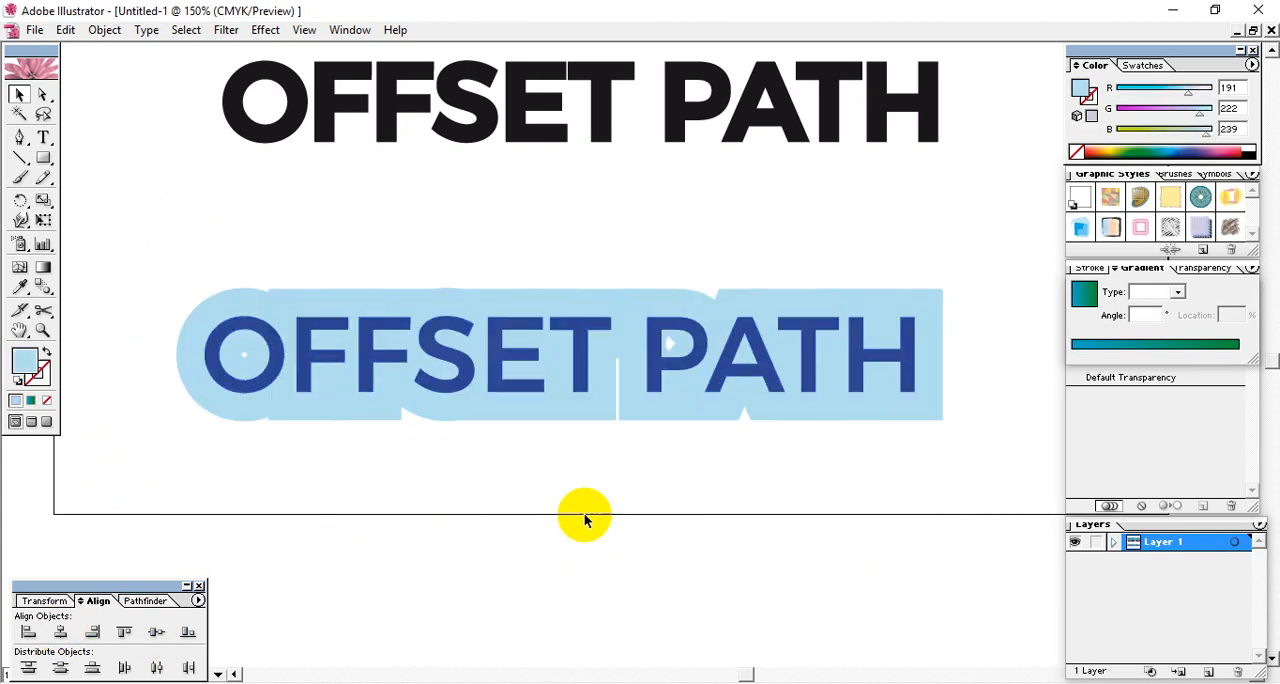
# - Examine the outline of the light blue 20 px offset backing around the dark blue lettering
pyautogui.click(658, 328)
pyautogui.click(834, 474)
pyautogui.click(946, 379)
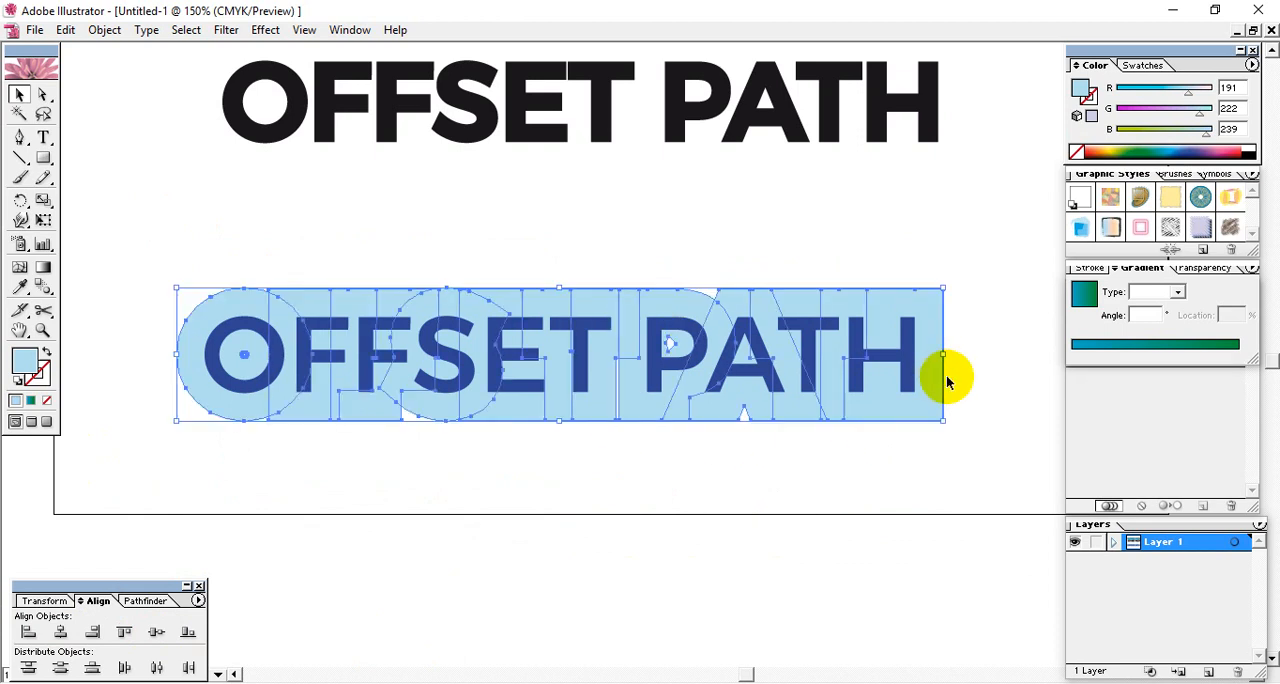
pyautogui.click(608, 445)
pyautogui.click(501, 416)
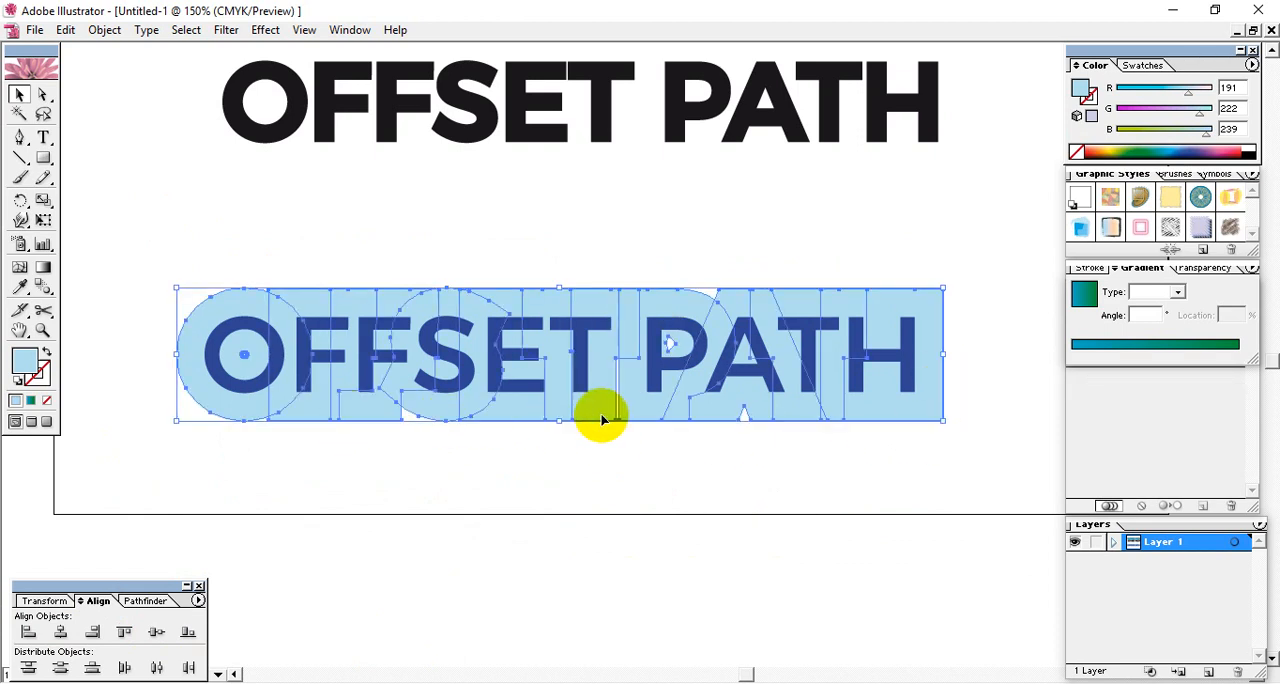
pyautogui.click(624, 462)
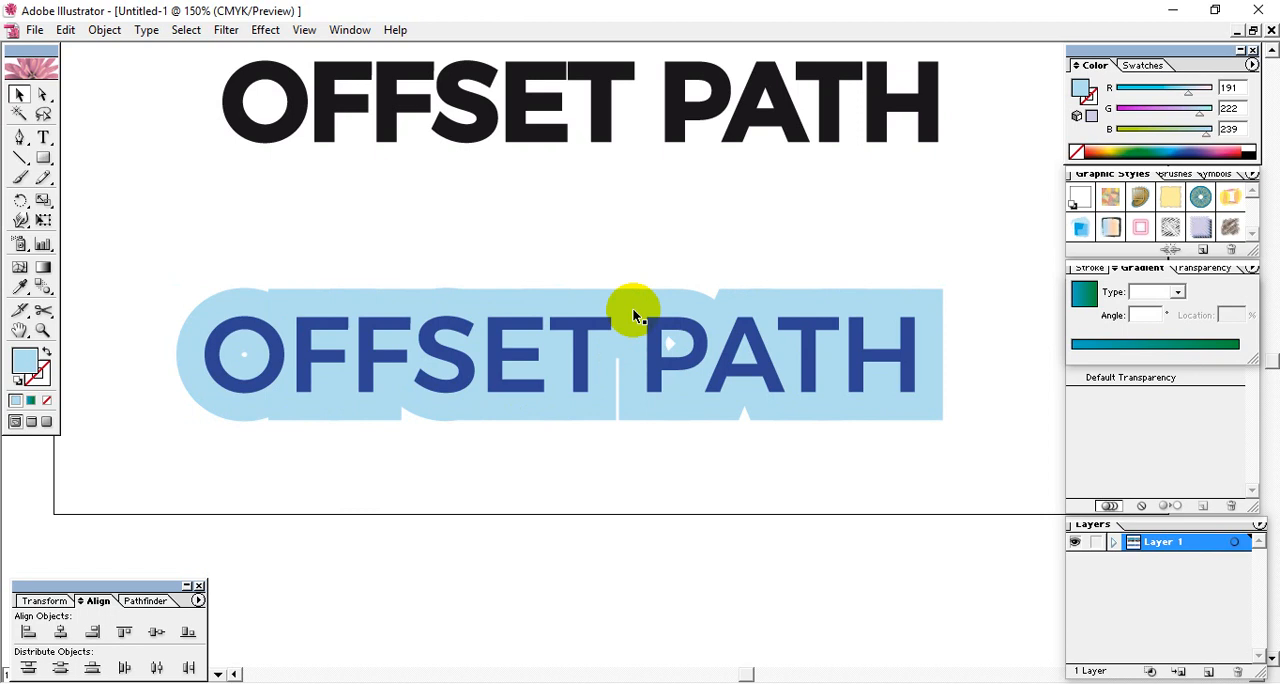
pyautogui.click(524, 425)
pyautogui.click(644, 468)
# - Delete the light blue offset backing and the dark blue lettering on top of it
pyautogui.click(658, 303)
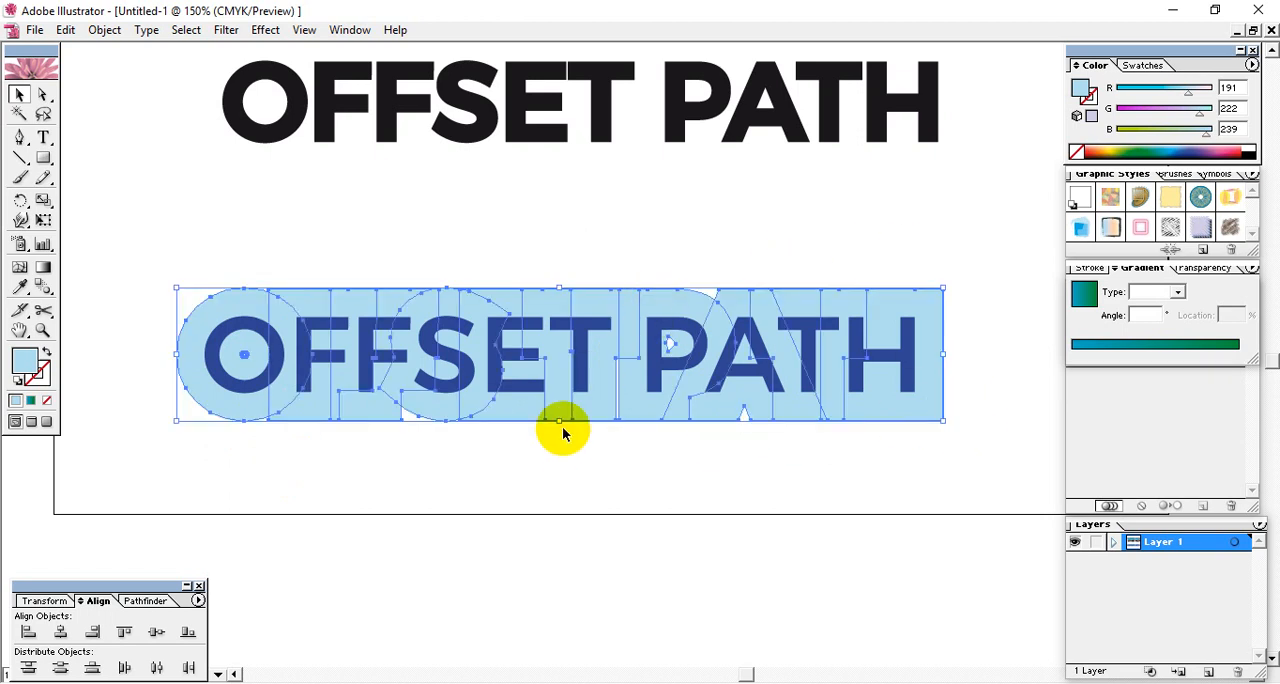
pyautogui.press('Delete')
pyautogui.click(582, 380)
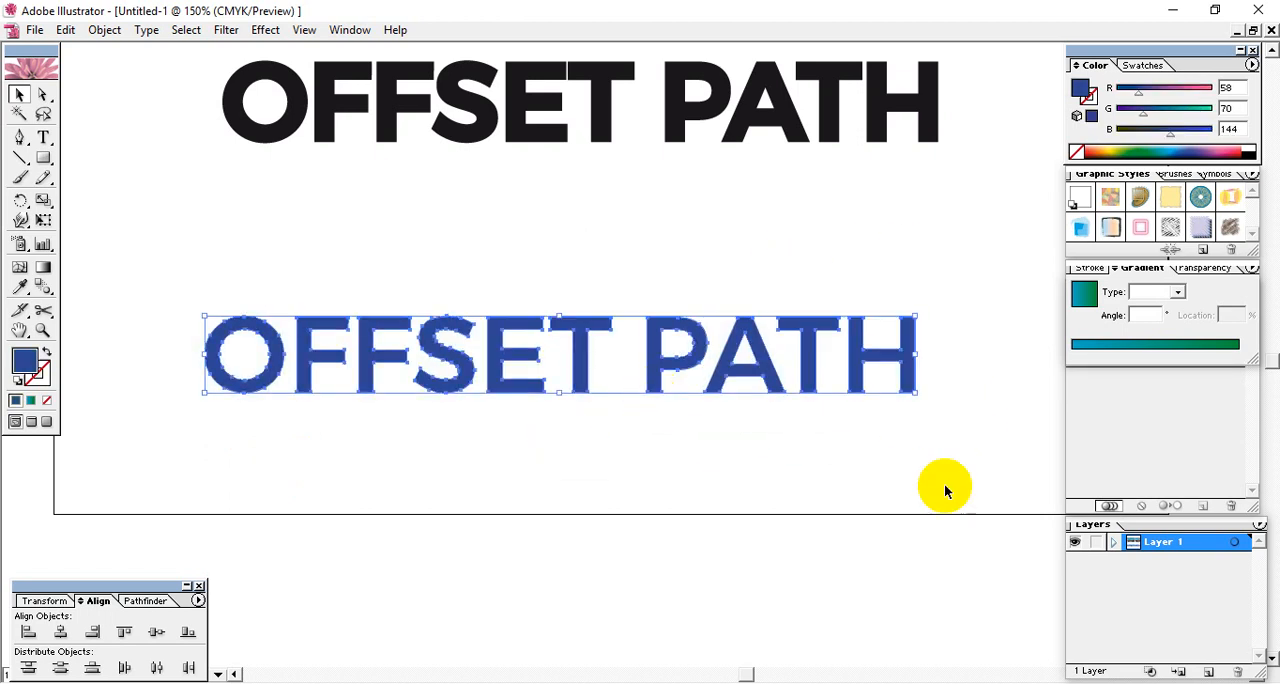
pyautogui.moveTo(963, 478); pyautogui.dragTo(281, 323)
pyautogui.press('Delete')
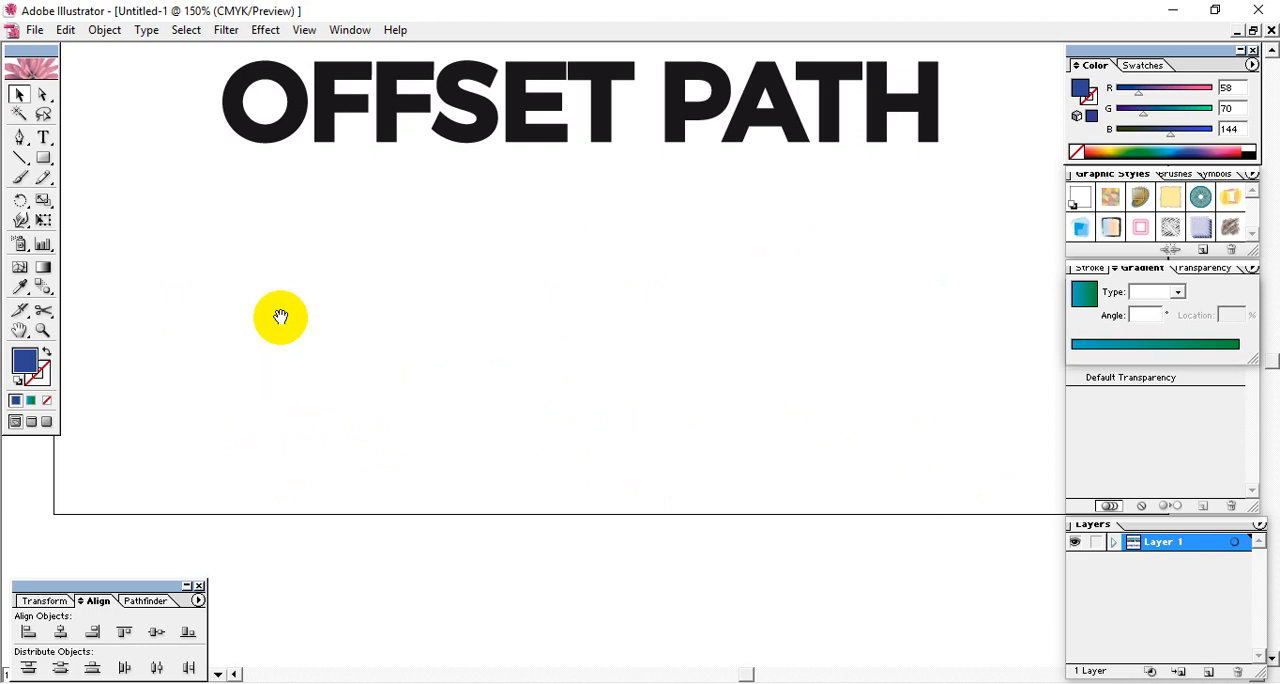
pyautogui.moveTo(465, 250); pyautogui.dragTo(420, 383)
pyautogui.moveTo(517, 294); pyautogui.dragTo(532, 448)
pyautogui.moveTo(594, 407); pyautogui.dragTo(653, 403)
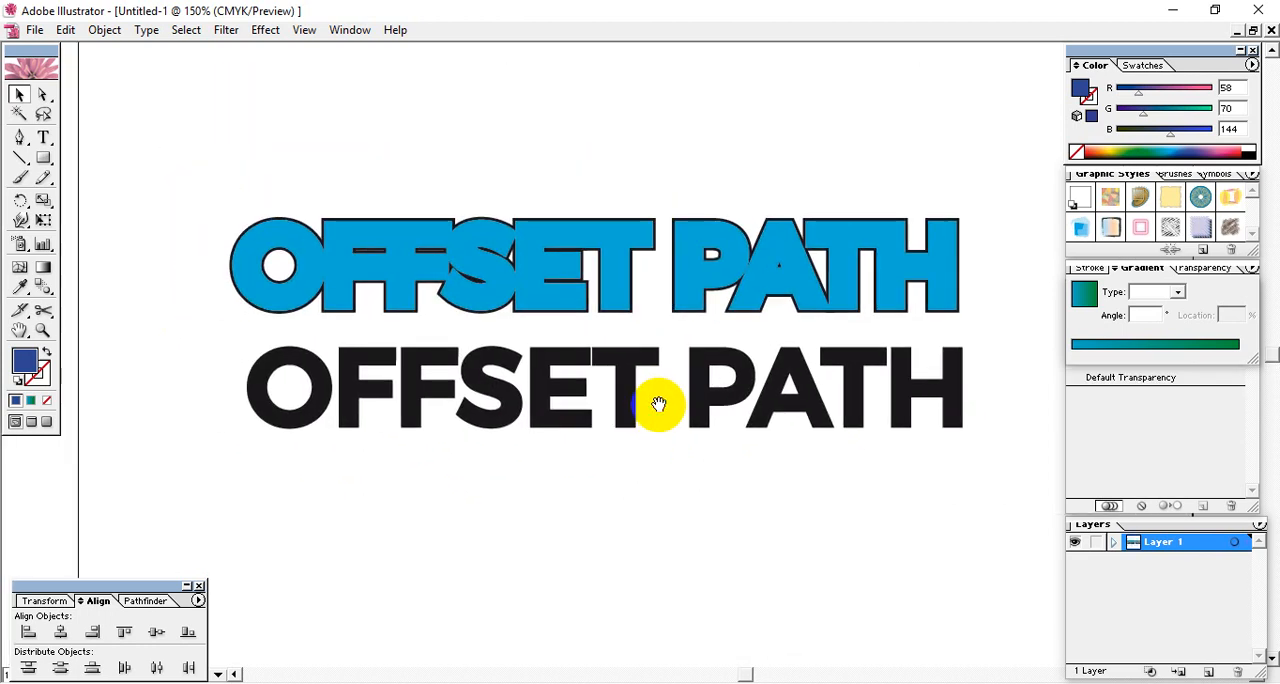